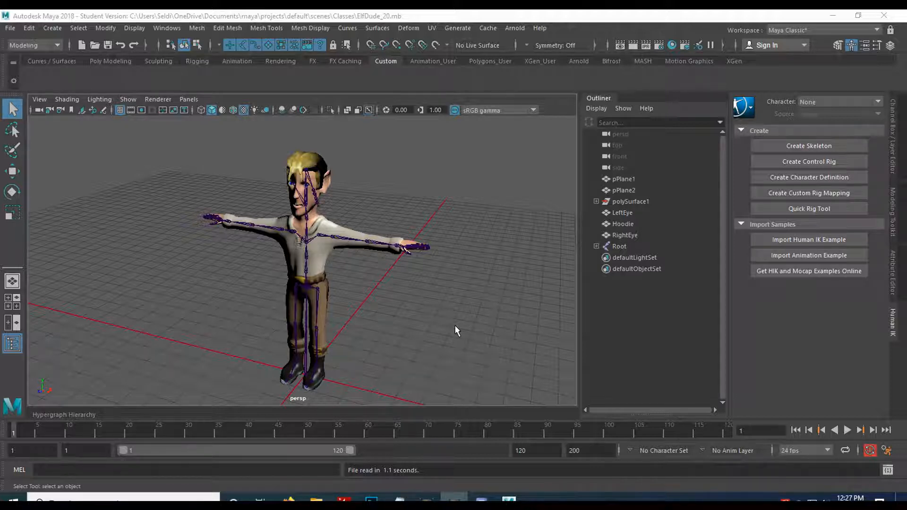
# Duplicate the Head2 joint at the top of the head together with its ponytail joint chain.
pyautogui.scroll(10, 396, 319)
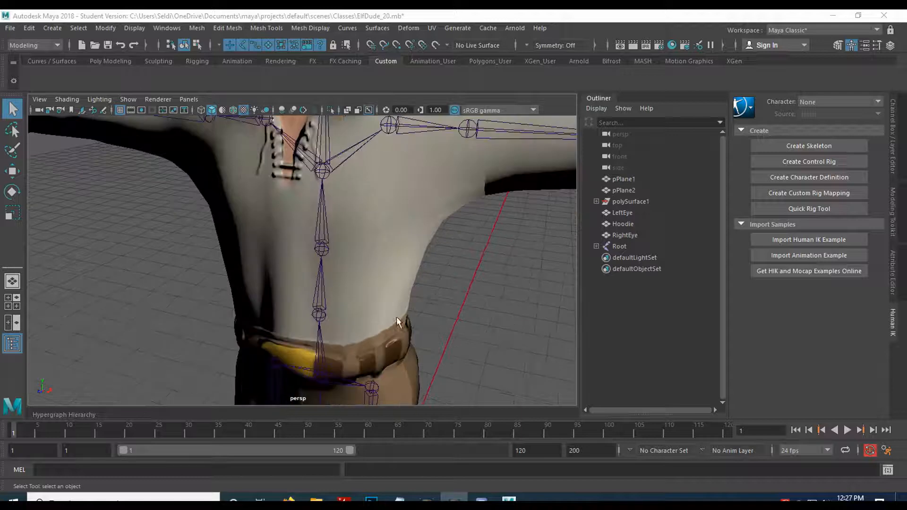
pyautogui.keyDown('alt'); pyautogui.moveTo(369, 255); pyautogui.dragTo(379, 435, button='middle'); pyautogui.keyUp('alt')
pyautogui.keyDown('alt'); pyautogui.moveTo(402, 198); pyautogui.dragTo(416, 328, button='middle'); pyautogui.keyUp('alt')
pyautogui.keyDown('alt'); pyautogui.moveTo(415, 328); pyautogui.dragTo(355, 319); pyautogui.keyUp('alt')
pyautogui.keyDown('alt'); pyautogui.moveTo(289, 265); pyautogui.dragTo(364, 257, button='middle'); pyautogui.keyUp('alt')
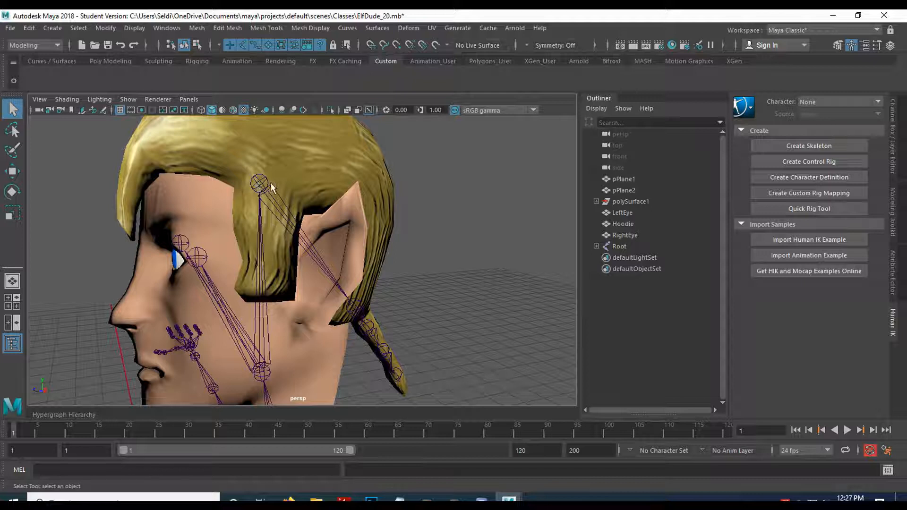
pyautogui.click(255, 180)
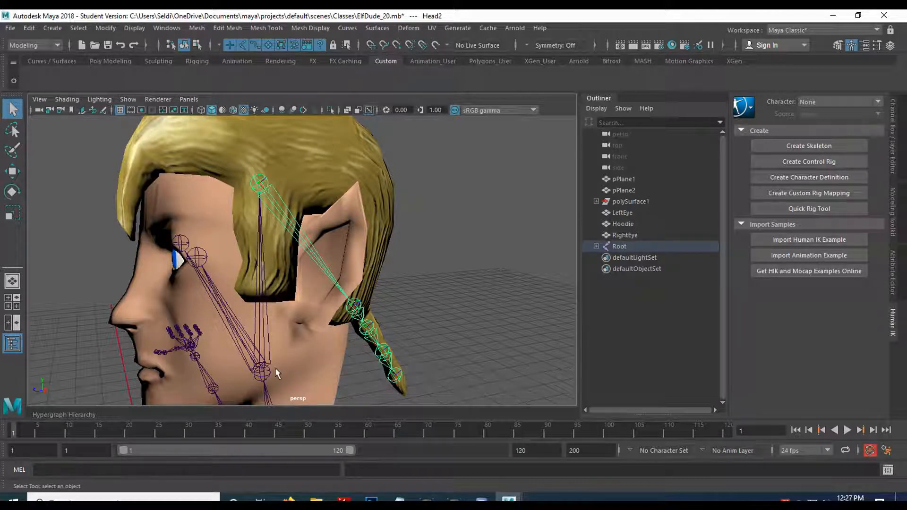
pyautogui.scroll(-1, 272, 364)
pyautogui.scroll(1, 272, 327)
pyautogui.keyDown('alt'); pyautogui.moveTo(242, 229); pyautogui.dragTo(235, 208); pyautogui.keyUp('alt')
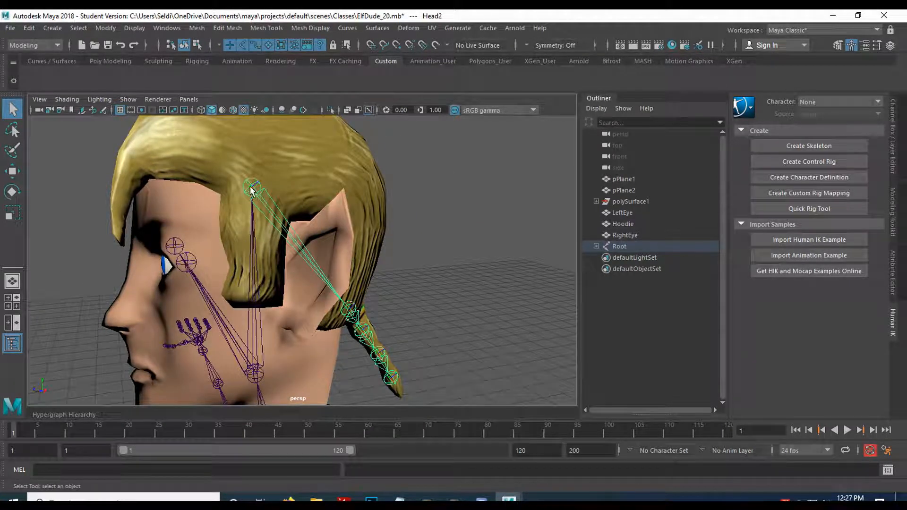
pyautogui.hotkey('ctrl', 'd')
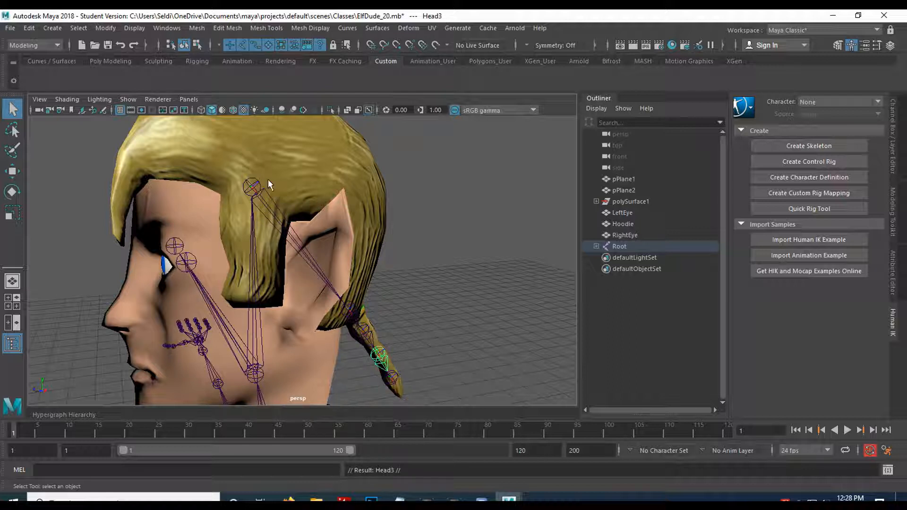
# Select the duplicated Head3 joint chain and display its channel values and the display layers.
pyautogui.click(304, 249)
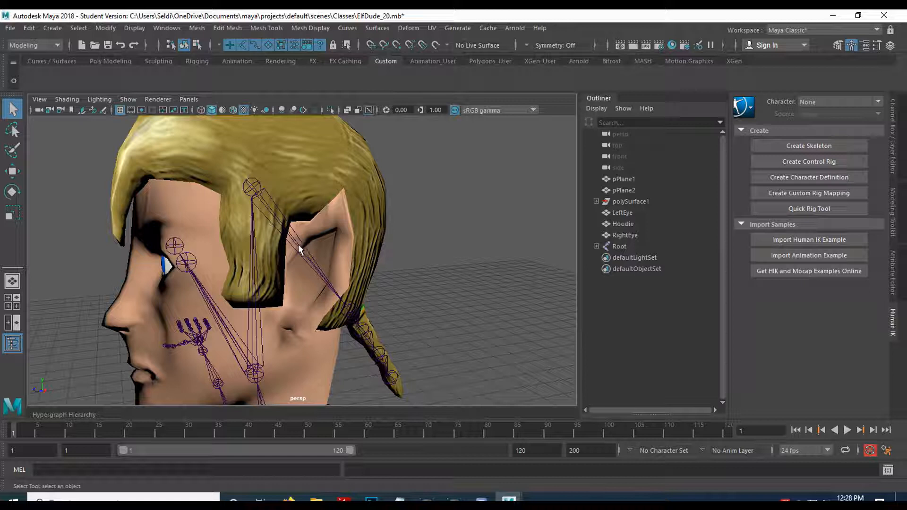
pyautogui.click(300, 247)
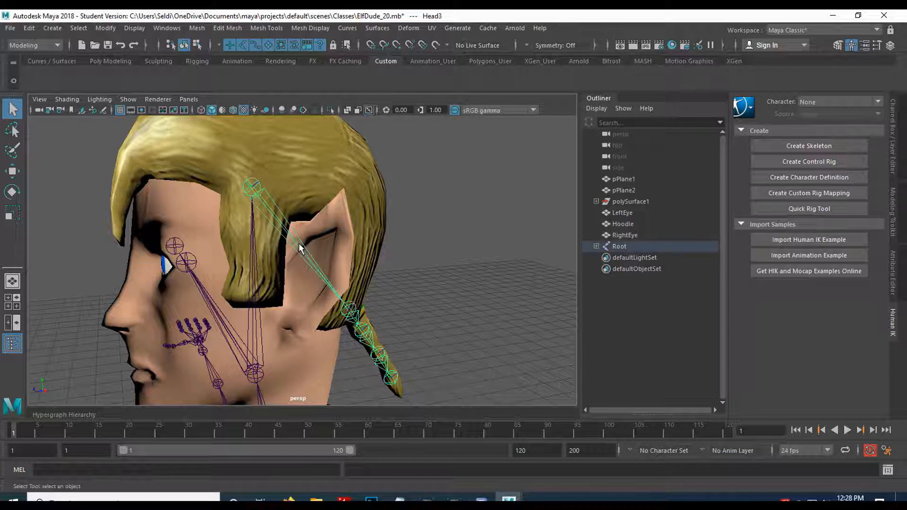
pyautogui.click(896, 156)
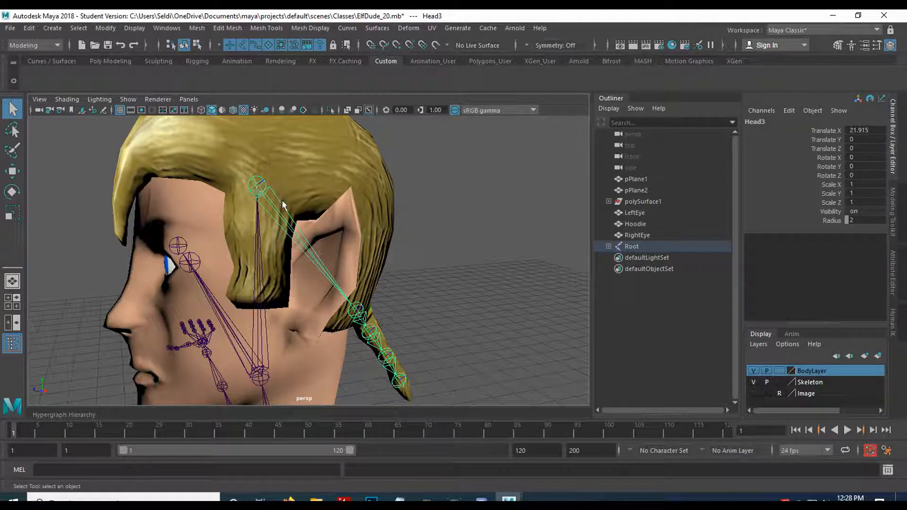
pyautogui.press('w')
pyautogui.moveTo(256, 185); pyautogui.dragTo(322, 164)
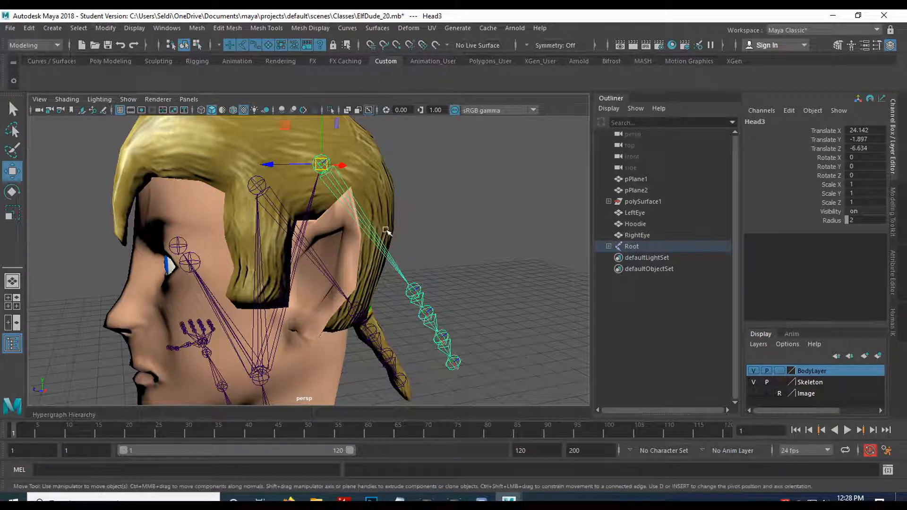
pyautogui.hotkey('ctrl', 'z')
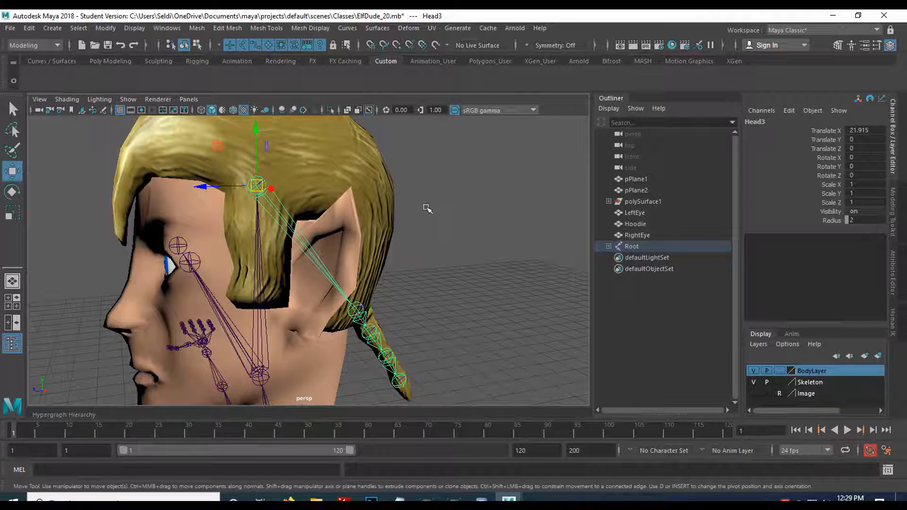
# Unparent the Head3 joint chain from the skeleton and put it in a new display layer named Hair_Skeleton.
pyautogui.hotkey('shift', 'p')
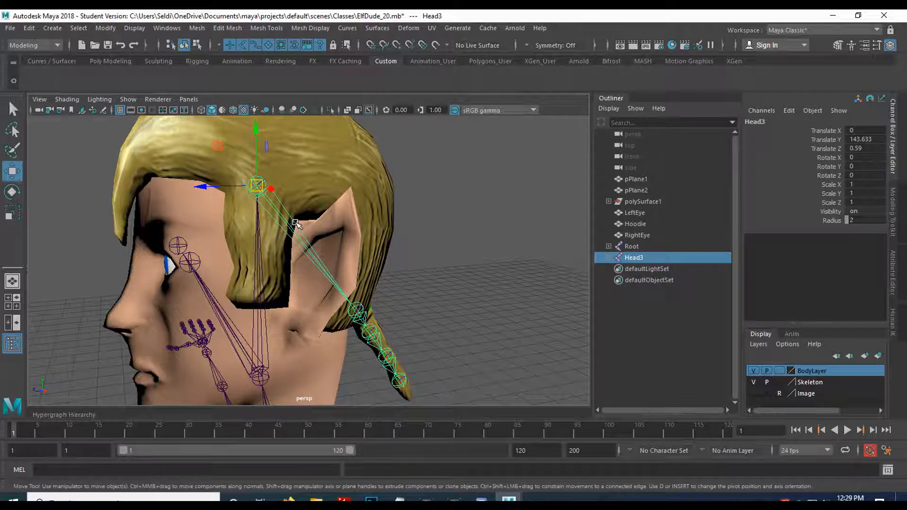
pyautogui.click(758, 344)
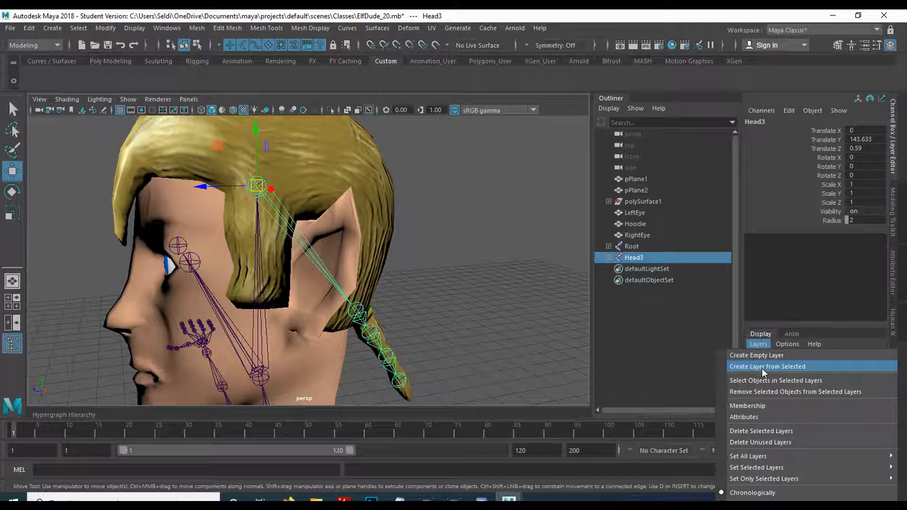
pyautogui.click(764, 368)
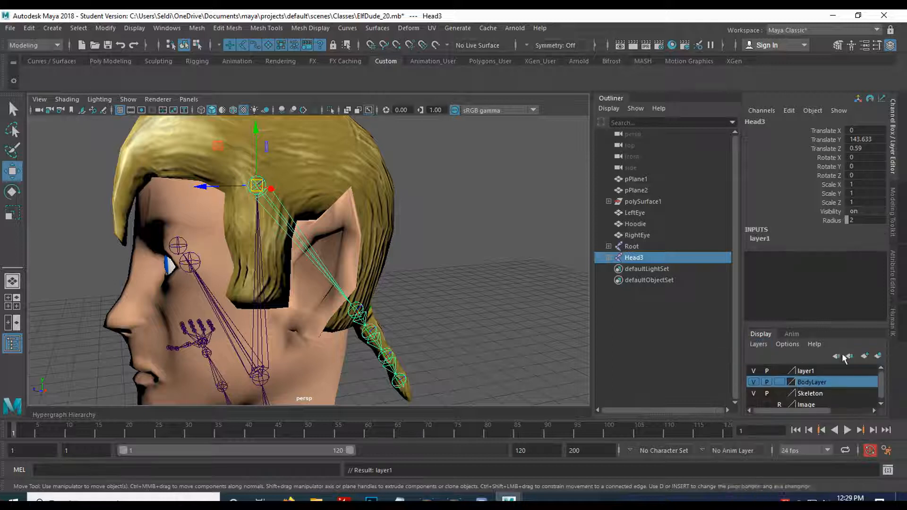
pyautogui.doubleClick(805, 371)
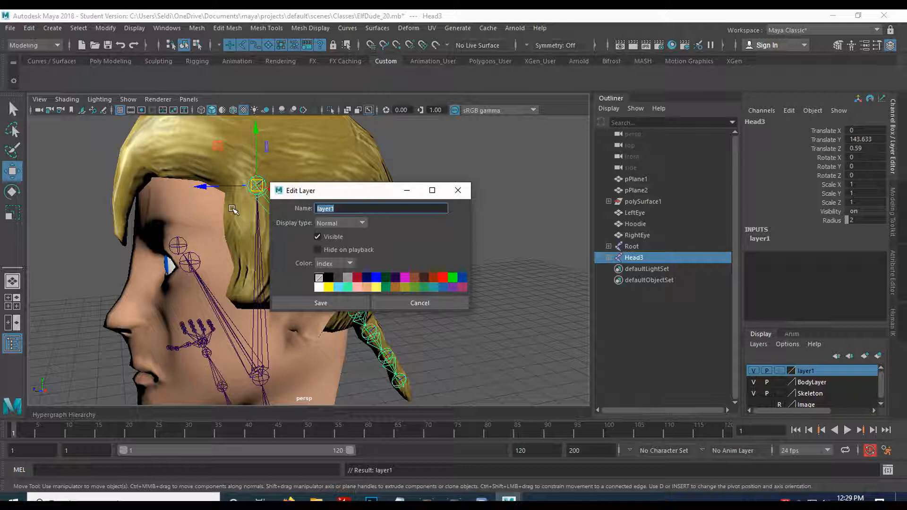
pyautogui.write('Hair_Skeleton')
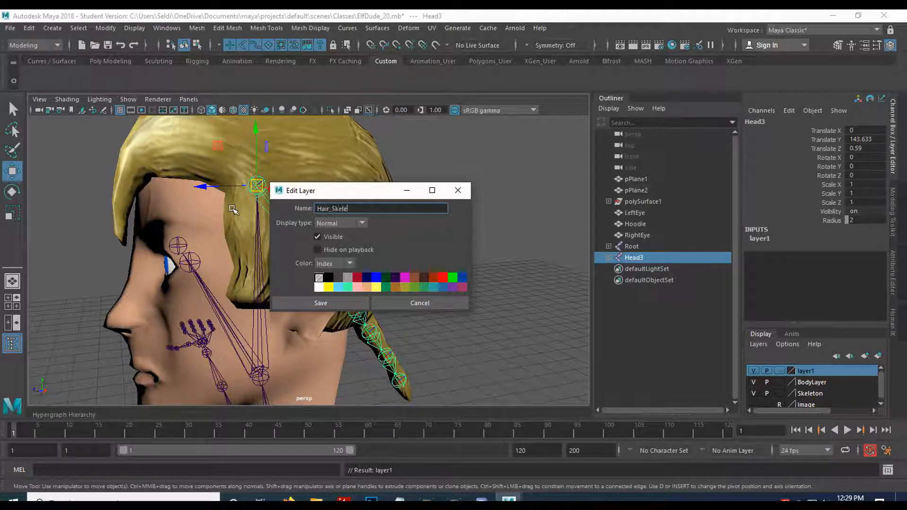
pyautogui.click(344, 303)
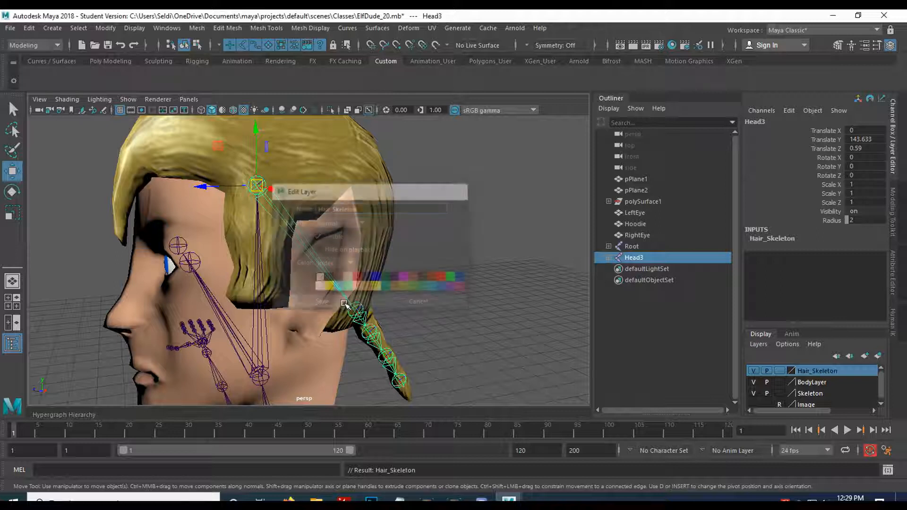
# Hide the Hair_Skeleton display layer in the viewport.
pyautogui.click(758, 370)
pyautogui.click(758, 370)
pyautogui.click(758, 370)
pyautogui.click(758, 371)
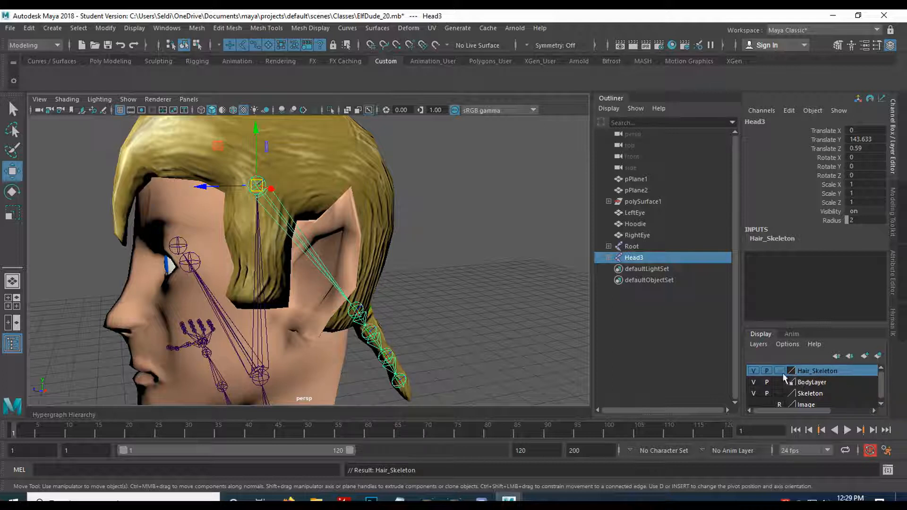
pyautogui.click(753, 371)
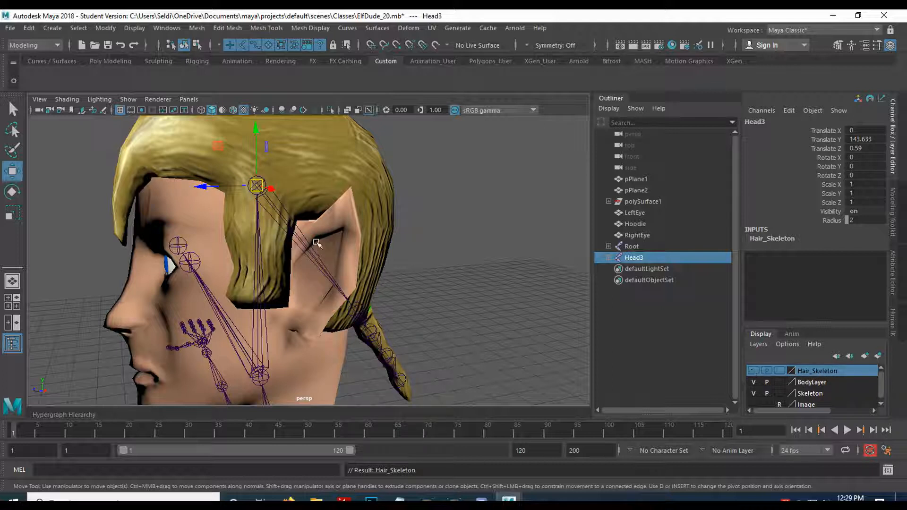
# Unparent the original PonyTail1 joint chain from Head2 and delete it, keeping the Hair_Skeleton layer hidden.
pyautogui.click(282, 211)
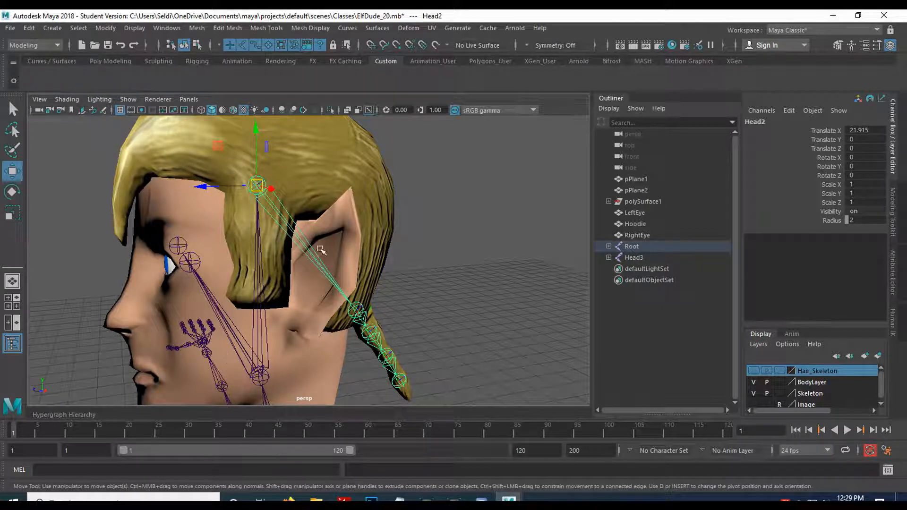
pyautogui.click(358, 307)
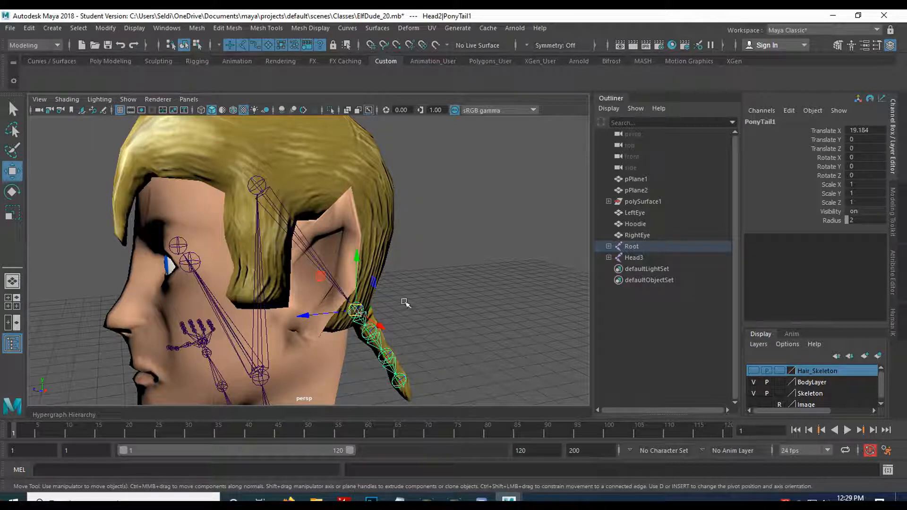
pyautogui.hotkey('shift', 'p')
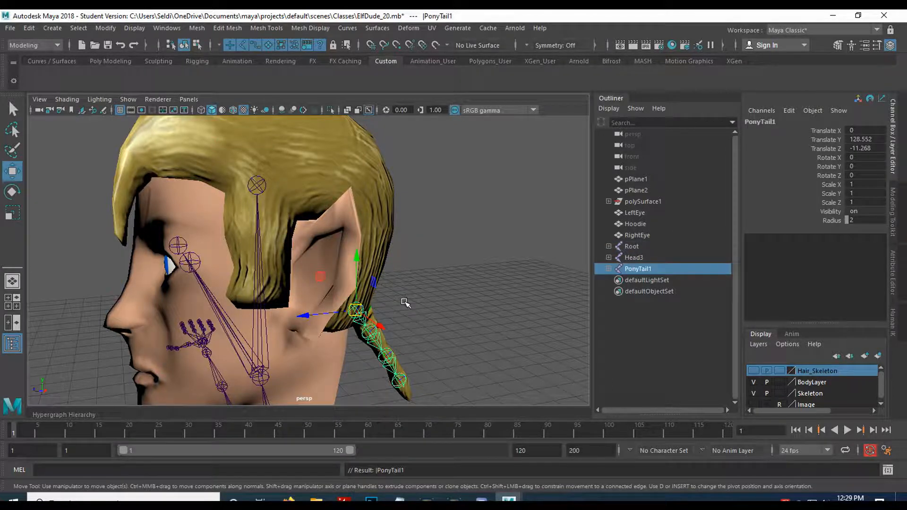
pyautogui.click(258, 184)
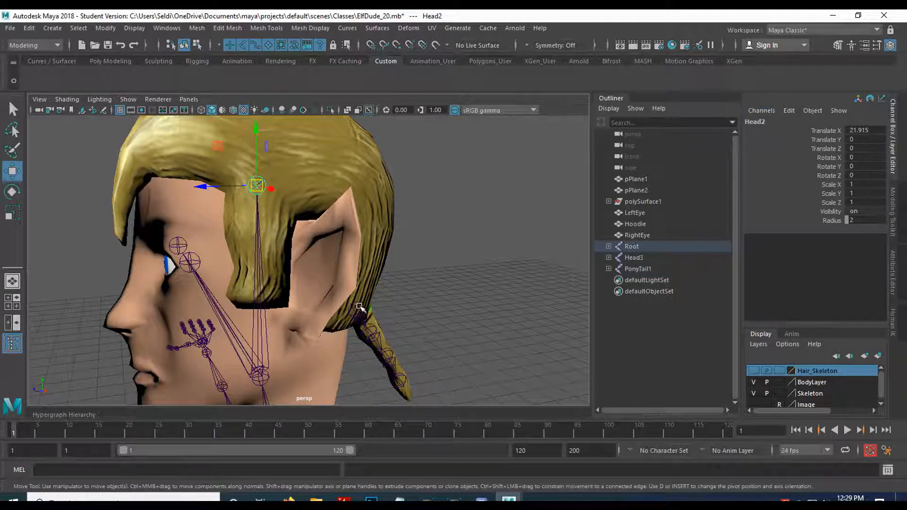
pyautogui.click(358, 307)
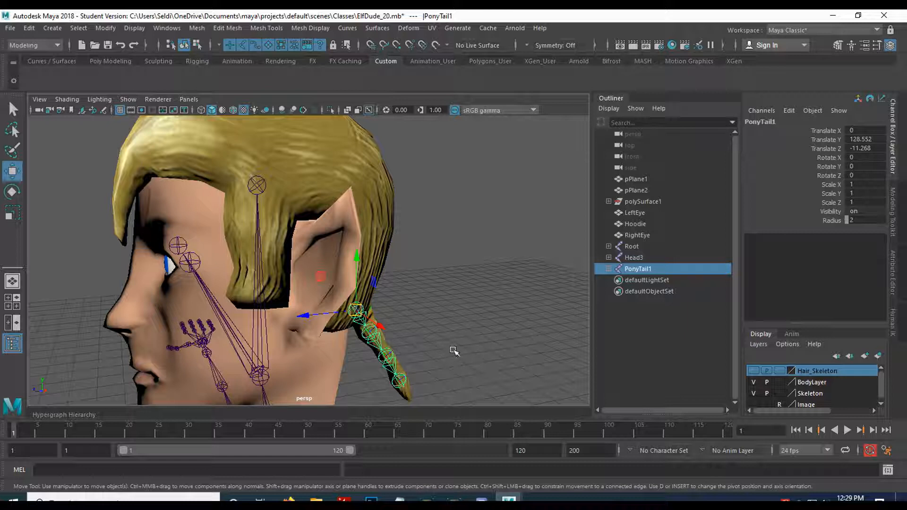
pyautogui.press('Delete')
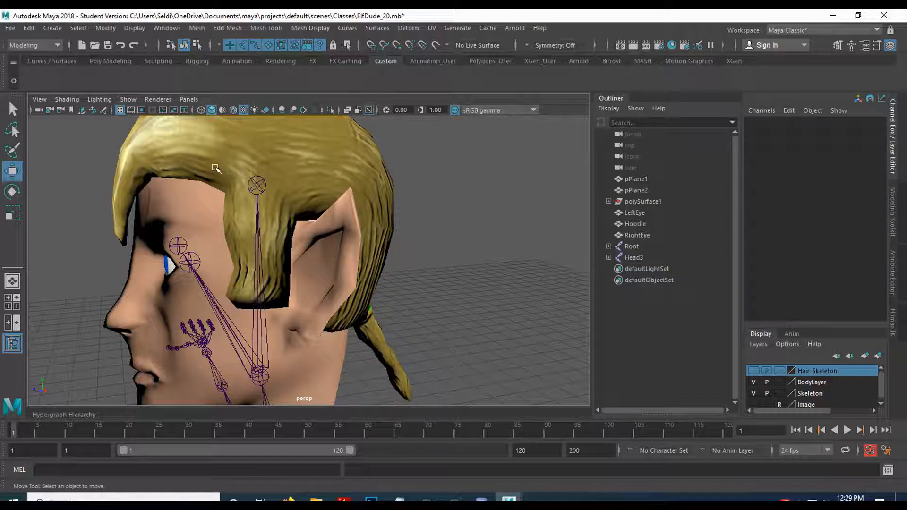
pyautogui.click(754, 371)
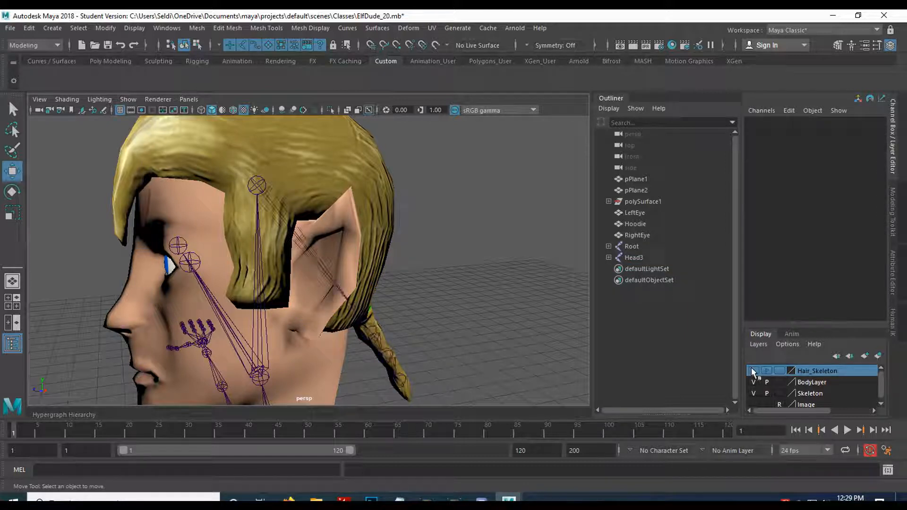
pyautogui.click(753, 371)
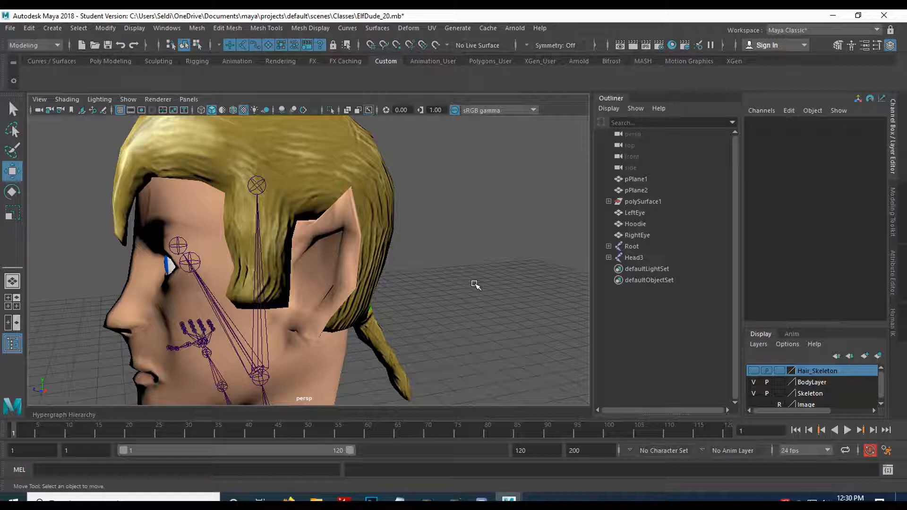
# Put the hair mesh in a new display layer named Hair_Layer.
pyautogui.click(315, 163)
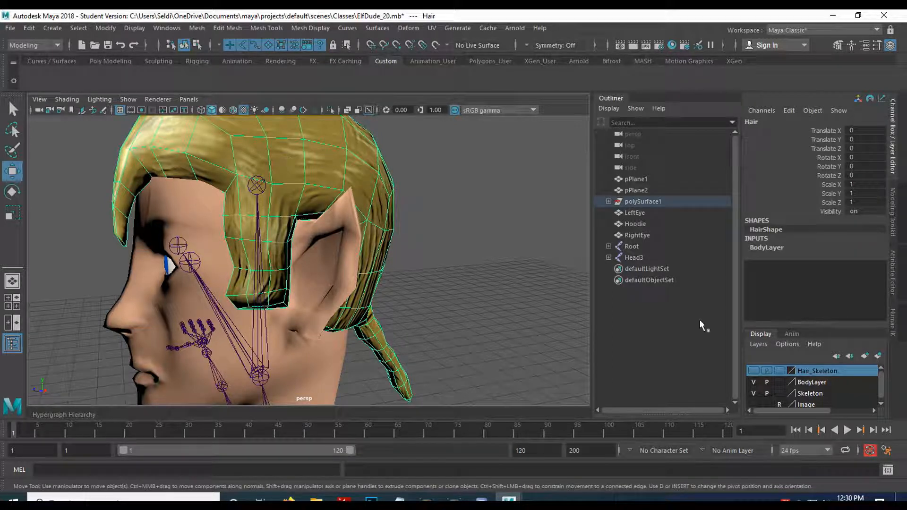
pyautogui.click(765, 345)
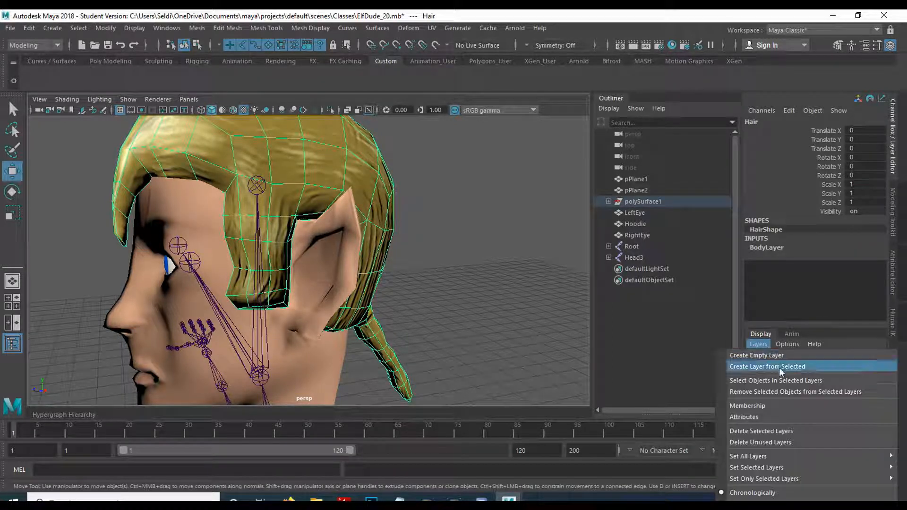
pyautogui.click(779, 367)
pyautogui.doubleClick(809, 371)
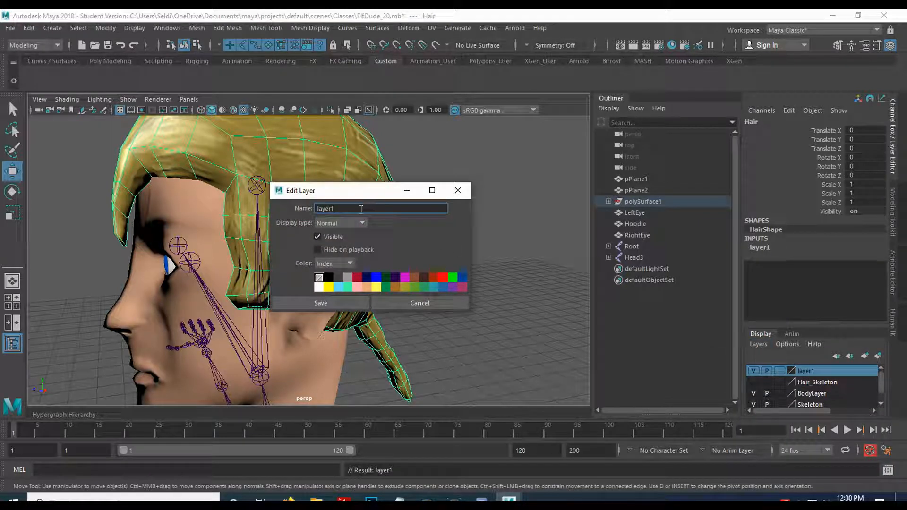
pyautogui.doubleClick(347, 208)
pyautogui.write('Hair')
pyautogui.scroll(-1, 824, 387)
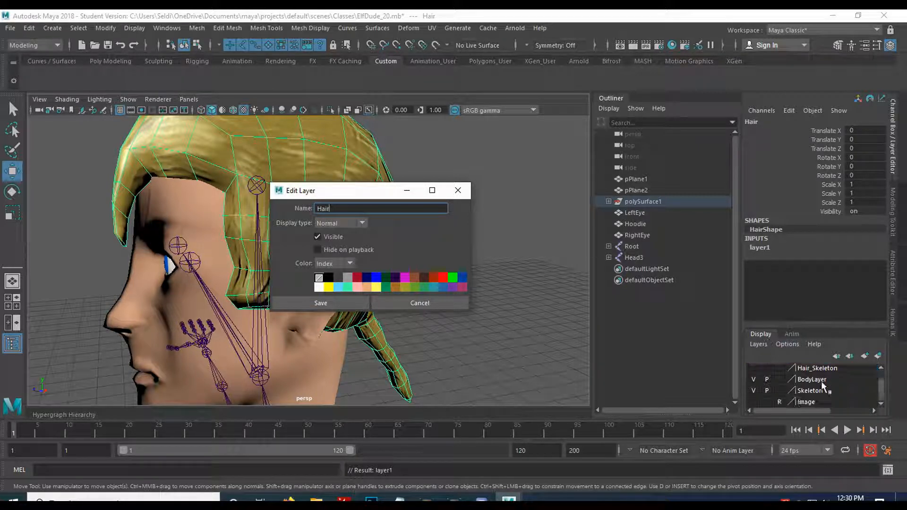
pyautogui.scroll(1, 825, 390)
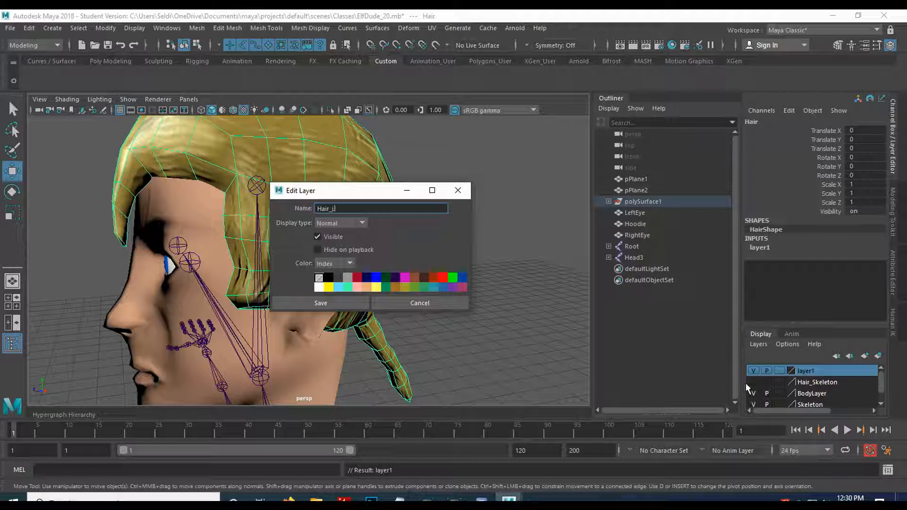
pyautogui.click(336, 303)
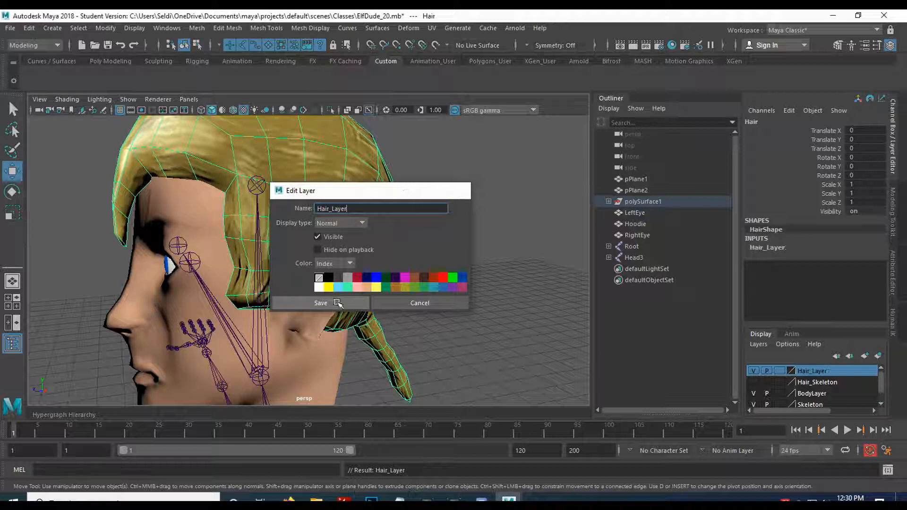
# Hide the Hair_Layer display layer and bring the whole character into view.
pyautogui.click(754, 371)
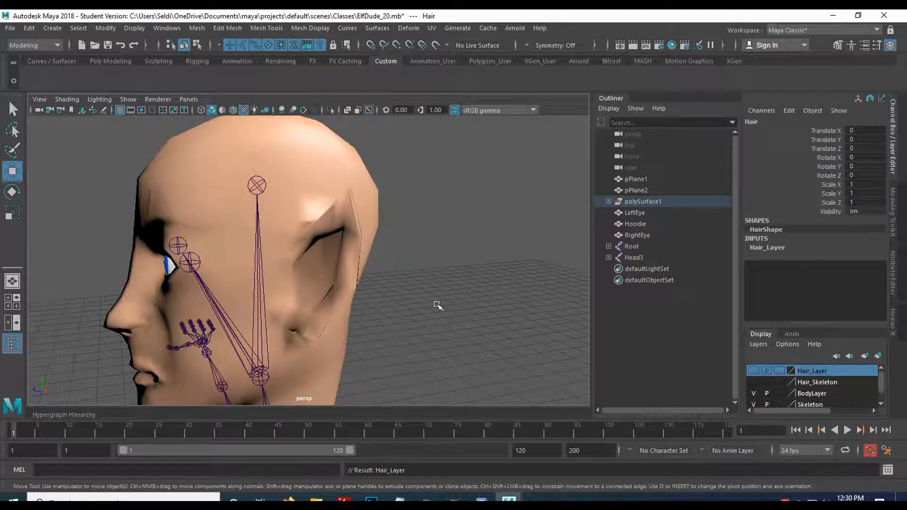
pyautogui.scroll(-8, 435, 305)
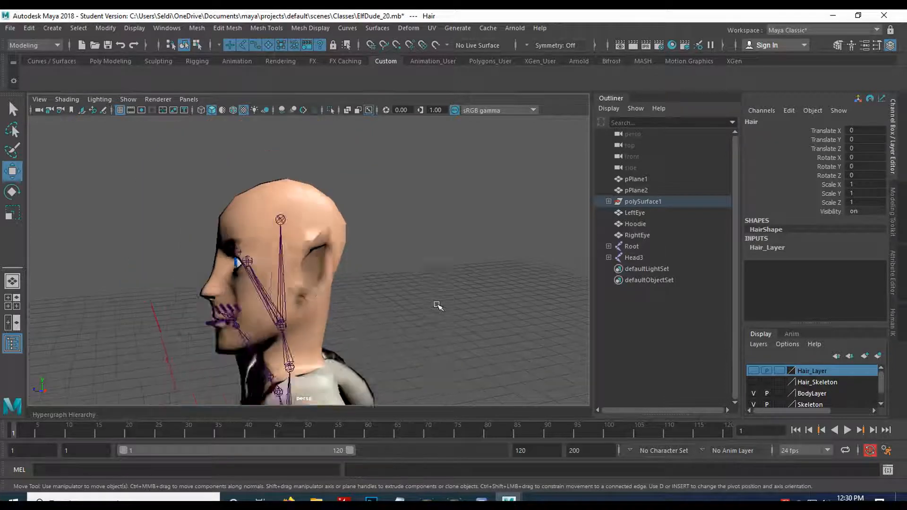
pyautogui.keyDown('alt'); pyautogui.moveTo(411, 348); pyautogui.dragTo(358, 284); pyautogui.keyUp('alt')
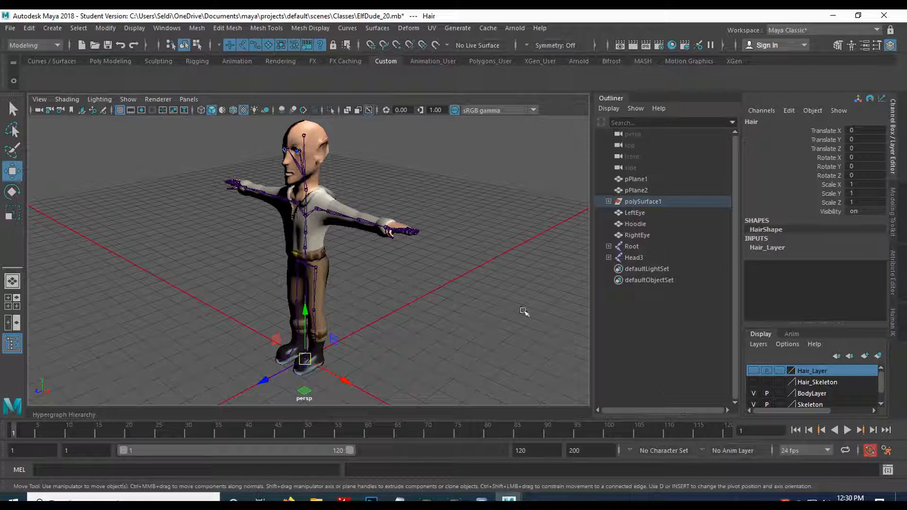
# Toggle the visibility of the BodyLayer, Skeleton, Hair_Skeleton and Hair_Layer display layers to check which objects each one controls.
pyautogui.click(755, 393)
pyautogui.click(755, 394)
pyautogui.click(755, 393)
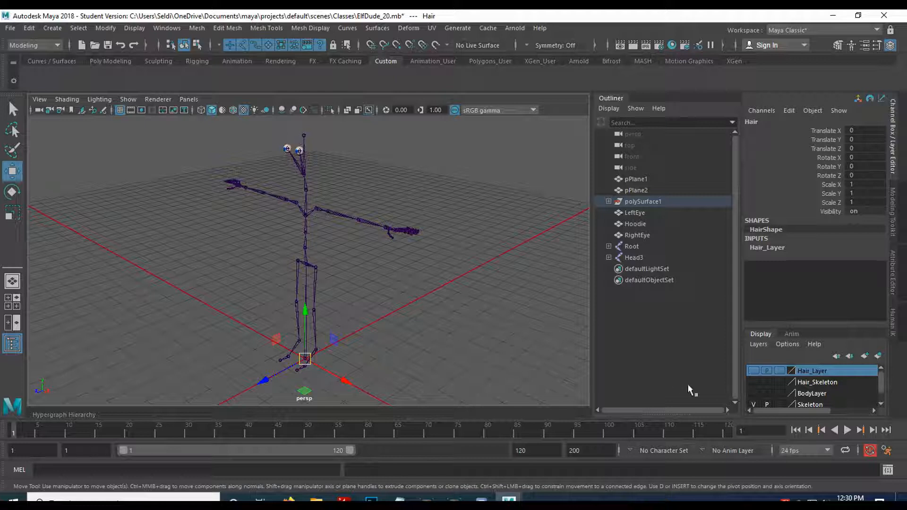
pyautogui.click(753, 405)
pyautogui.click(753, 405)
pyautogui.click(753, 404)
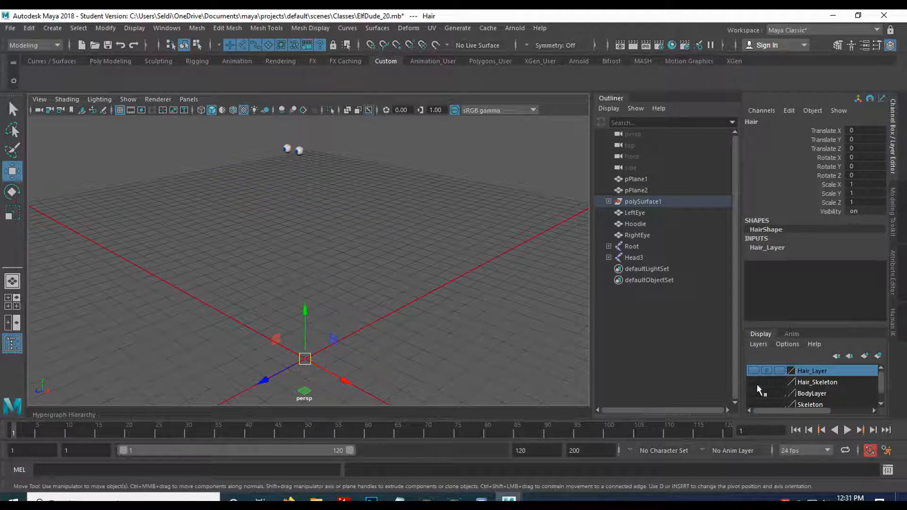
pyautogui.click(754, 382)
pyautogui.click(754, 382)
pyautogui.click(753, 372)
pyautogui.click(753, 371)
pyautogui.moveTo(751, 405); pyautogui.dragTo(752, 395)
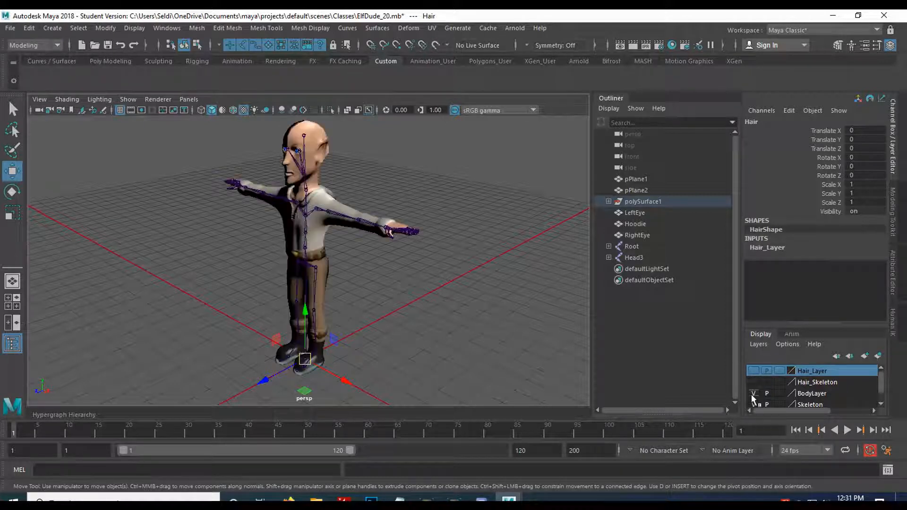
# Hide the Skeleton and BodyLayer display layers and add the LeftEye and RightEye meshes to BodyLayer.
pyautogui.click(753, 404)
pyautogui.click(752, 396)
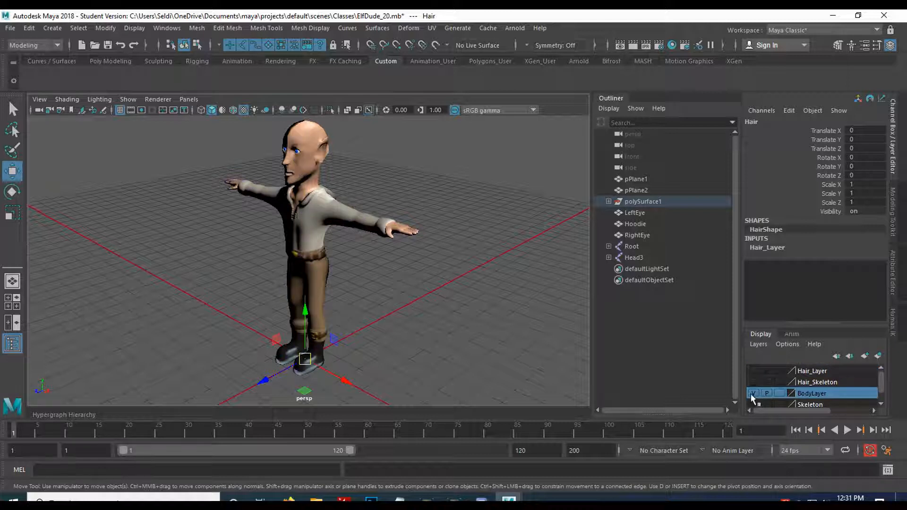
pyautogui.click(753, 395)
pyautogui.moveTo(266, 143); pyautogui.dragTo(301, 174)
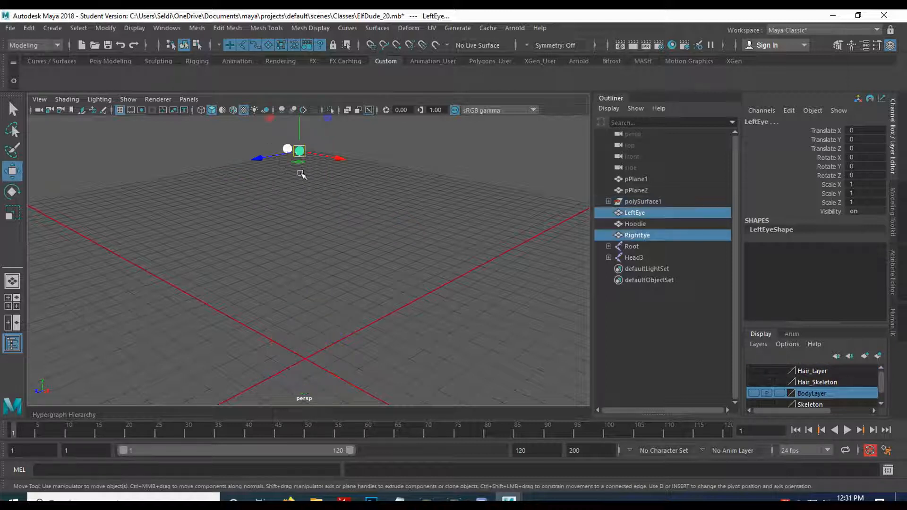
pyautogui.rightClick(833, 393)
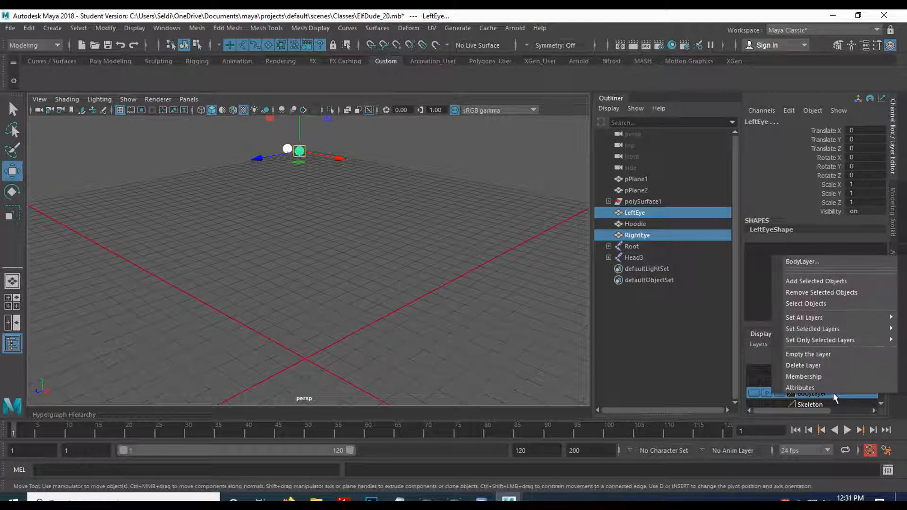
pyautogui.click(826, 282)
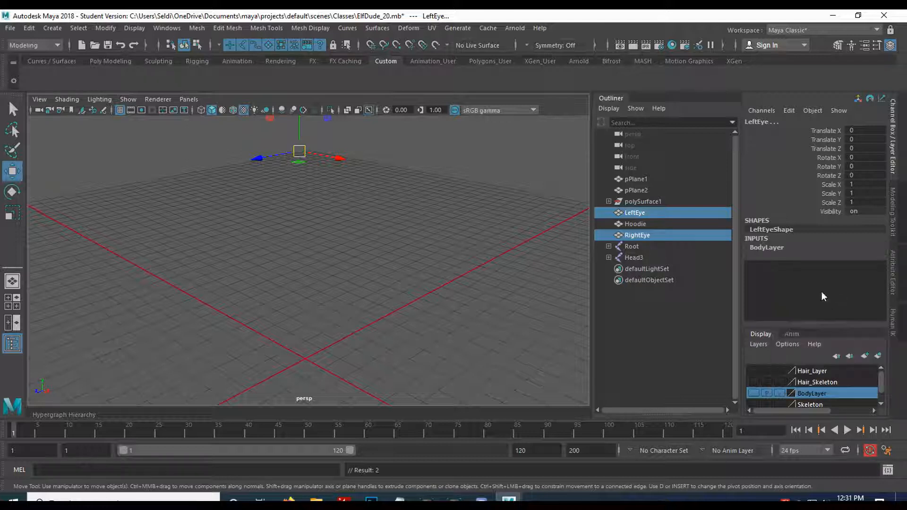
# Make the BodyLayer and Skeleton layers visible again and save the scene as an incremented version.
pyautogui.click(754, 393)
pyautogui.click(754, 393)
pyautogui.click(754, 393)
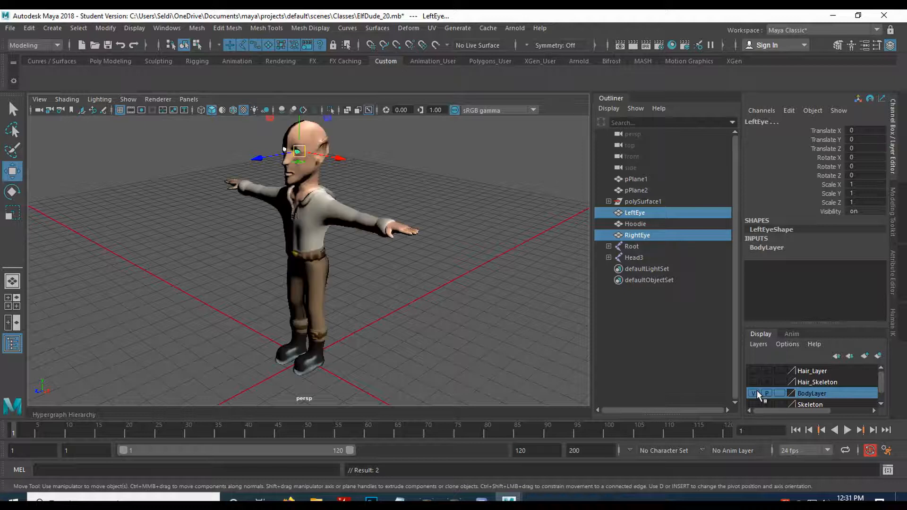
pyautogui.click(423, 248)
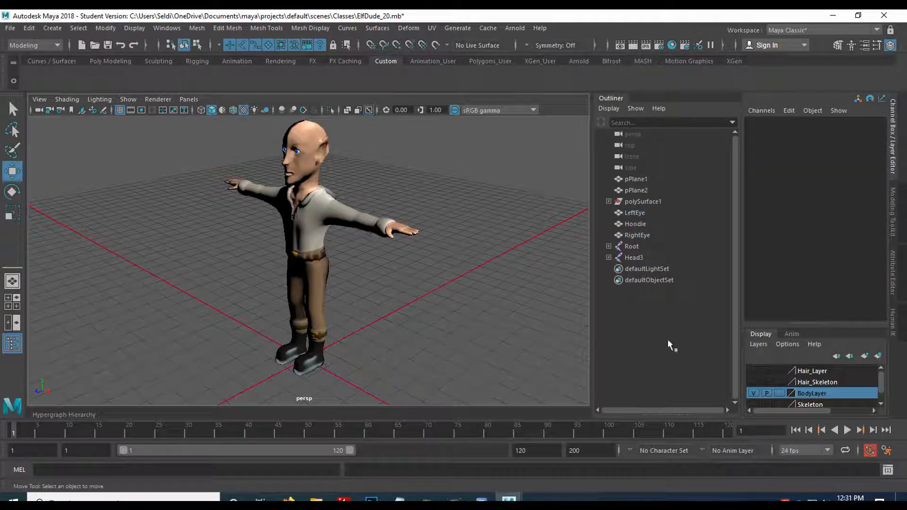
pyautogui.click(754, 404)
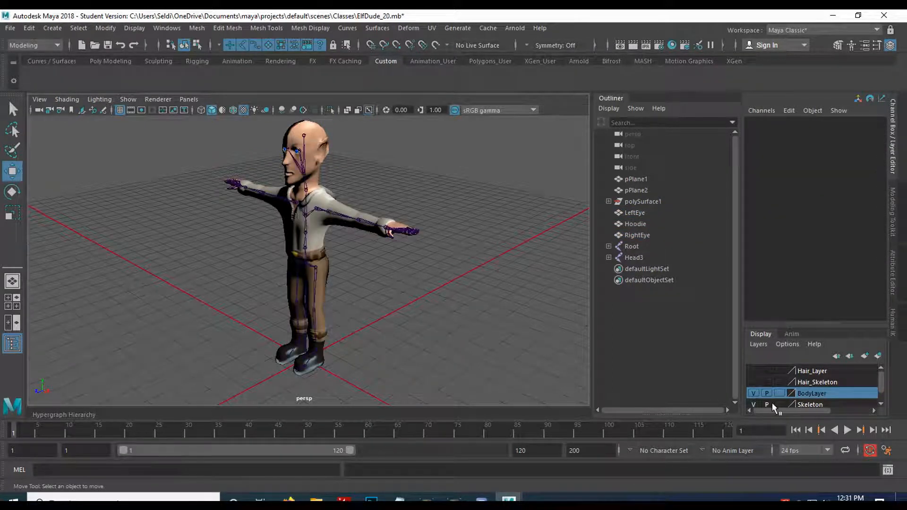
pyautogui.click(10, 28)
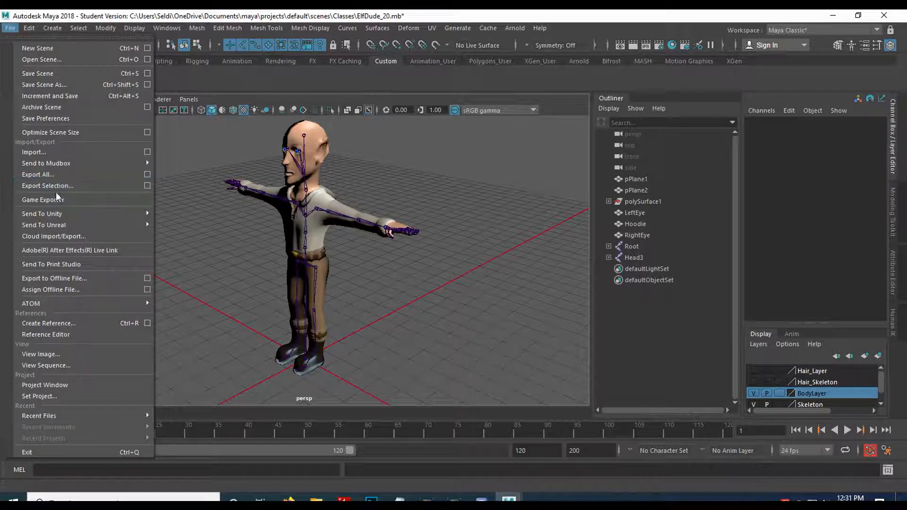
pyautogui.click(44, 95)
# Select the Root joint of the main skeleton and add the Body mesh to the selection.
pyautogui.scroll(3, 369, 232)
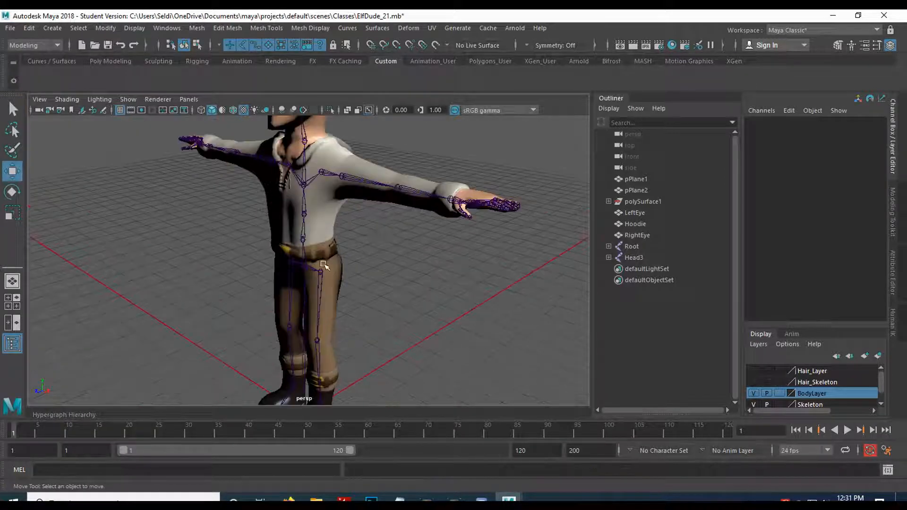
pyautogui.scroll(-3, 367, 232)
pyautogui.keyDown('alt'); pyautogui.moveTo(344, 243); pyautogui.dragTo(317, 189); pyautogui.keyUp('alt')
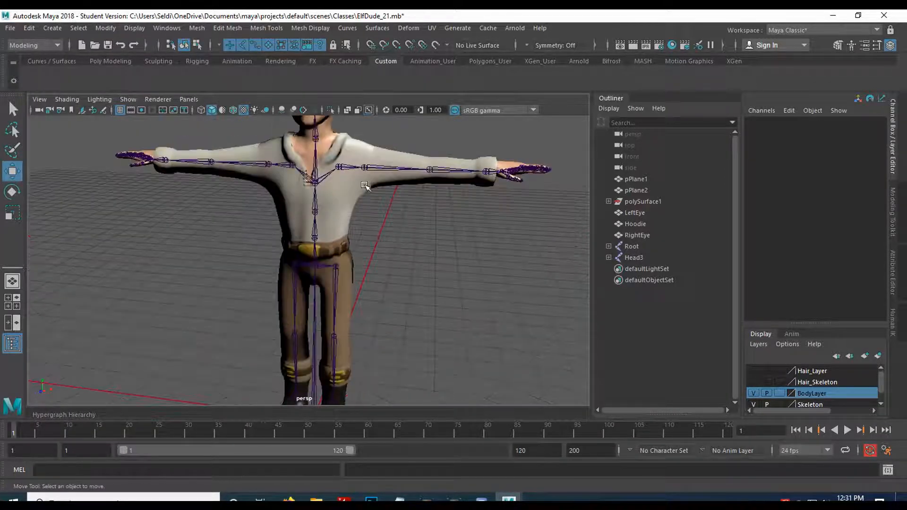
pyautogui.scroll(3, 317, 188)
pyautogui.keyDown('alt'); pyautogui.moveTo(331, 236); pyautogui.dragTo(373, 266); pyautogui.keyUp('alt')
pyautogui.keyDown('alt'); pyautogui.moveTo(362, 318); pyautogui.dragTo(360, 275, button='middle'); pyautogui.keyUp('alt')
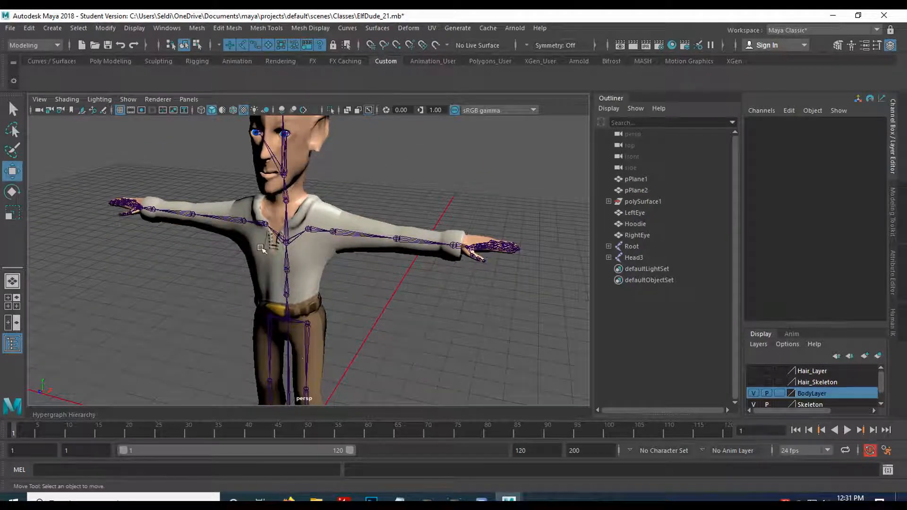
pyautogui.scroll(-5, 378, 373)
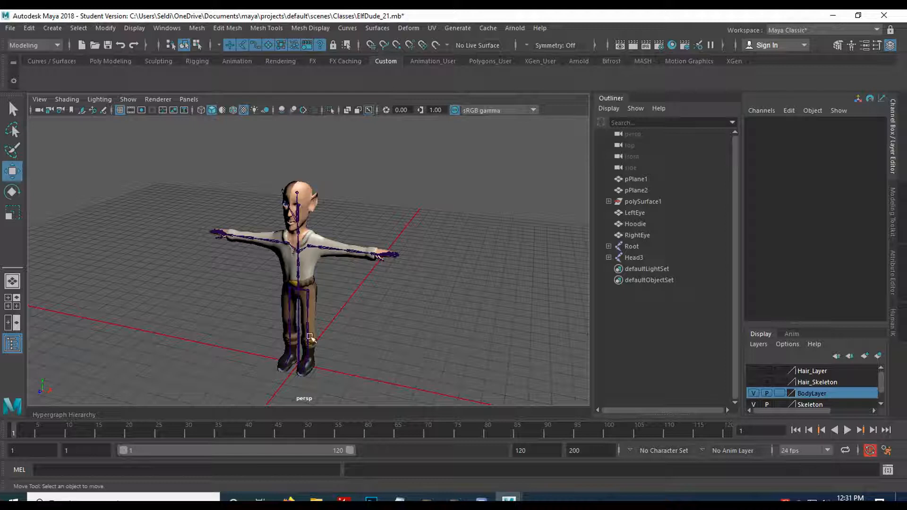
pyautogui.click(298, 320)
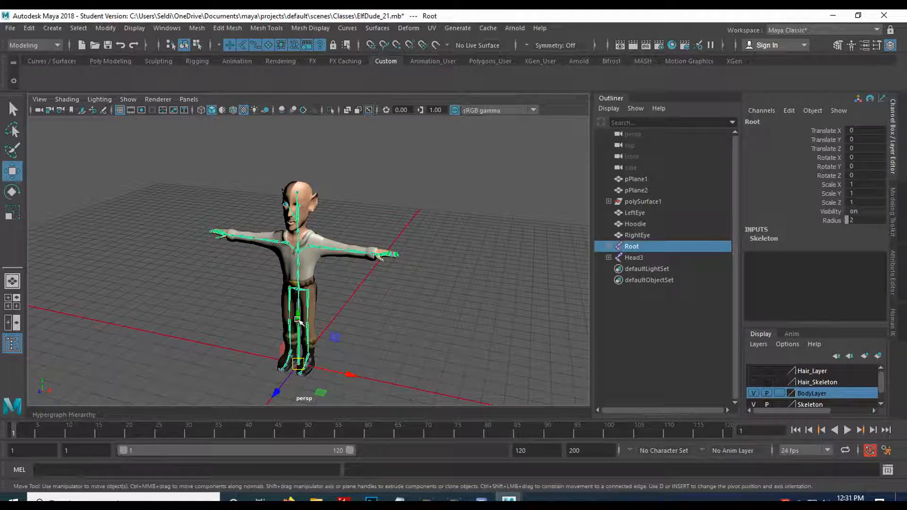
pyautogui.press('q')
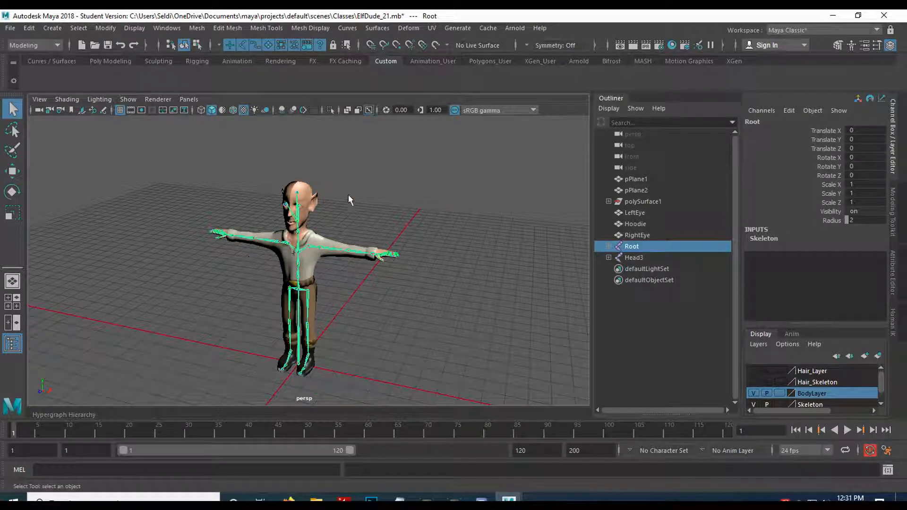
pyautogui.scroll(2, 359, 288)
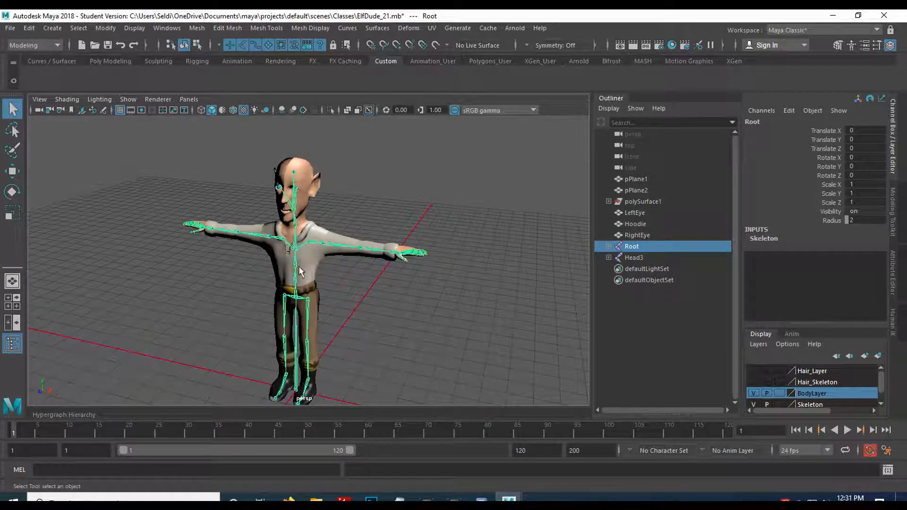
pyautogui.keyDown('shift'); pyautogui.click(309, 267); pyautogui.keyUp('shift')
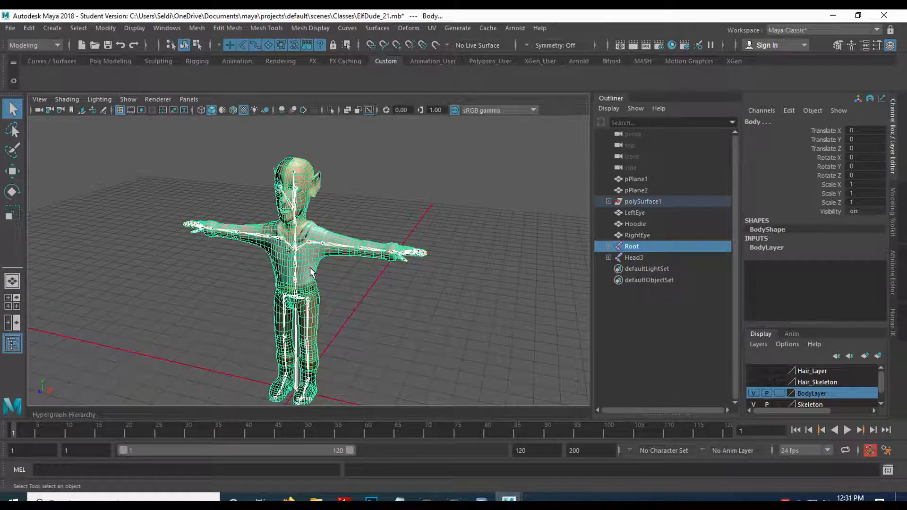
# Switch to the Rigging toolset and open the Bind Skin options for the selected skeleton and body.
pyautogui.scroll(6, 317, 264)
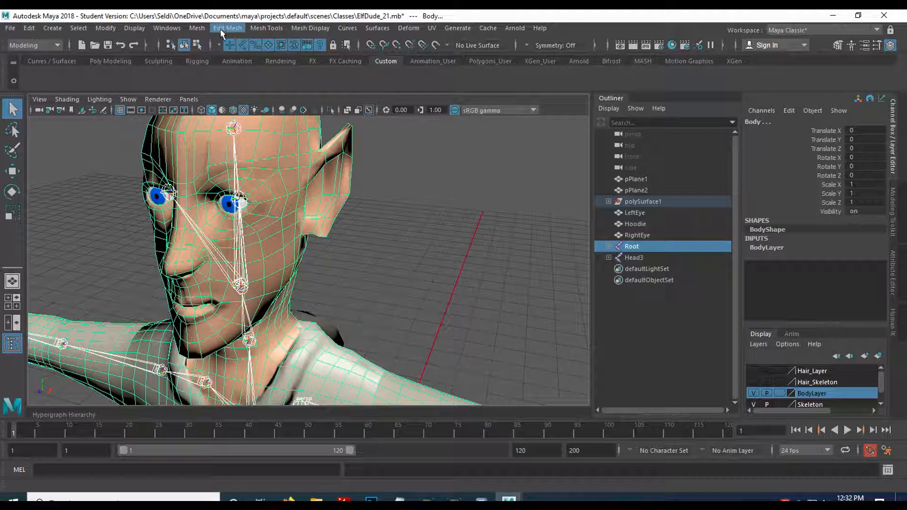
pyautogui.click(35, 49)
pyautogui.click(30, 70)
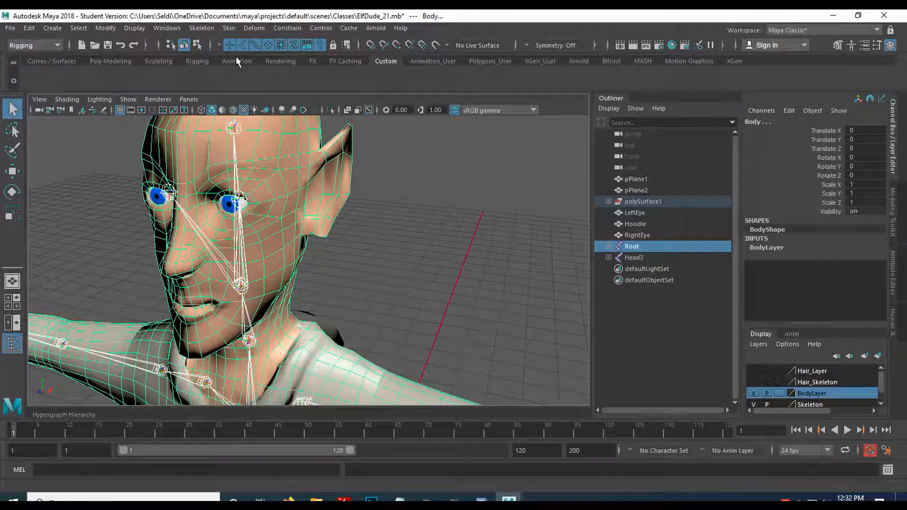
pyautogui.click(229, 29)
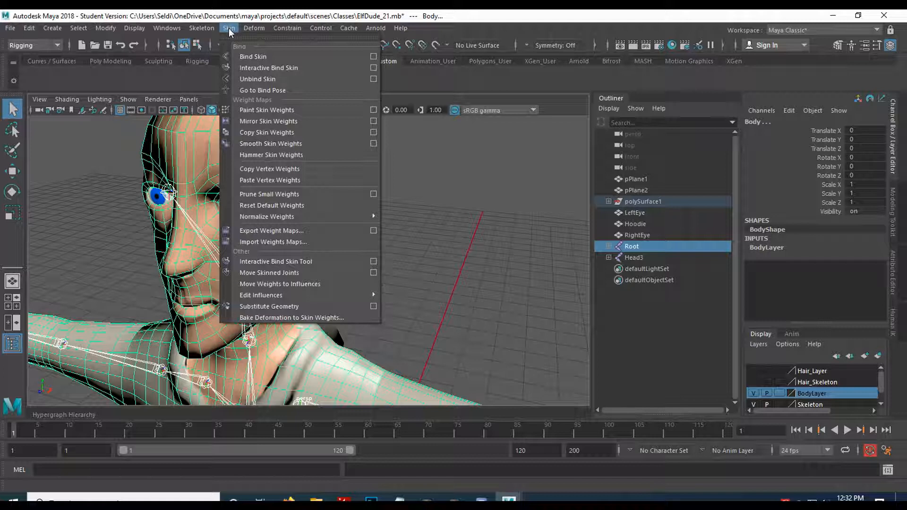
pyautogui.click(374, 57)
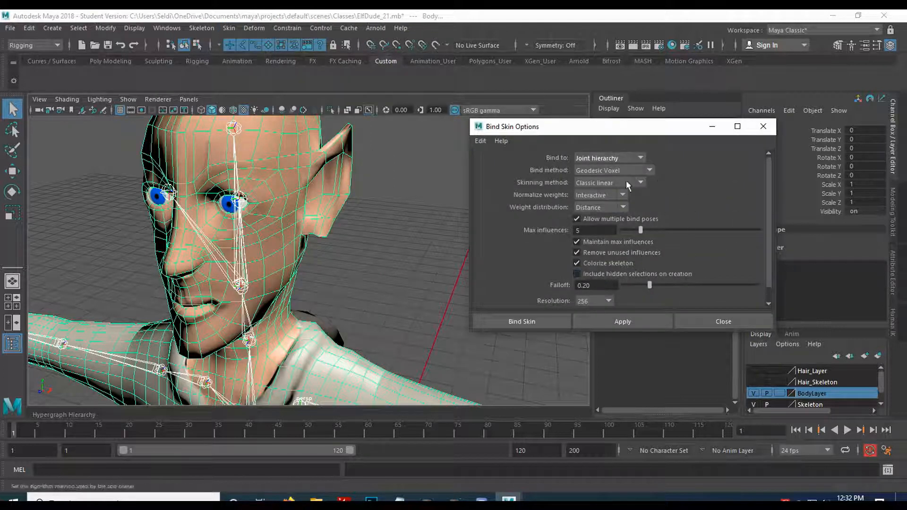
# Bind the Body mesh to the Root joint hierarchy with the Geodesic Voxel bind method, Classic linear skinning and 5 max influences.
pyautogui.click(639, 158)
pyautogui.click(636, 156)
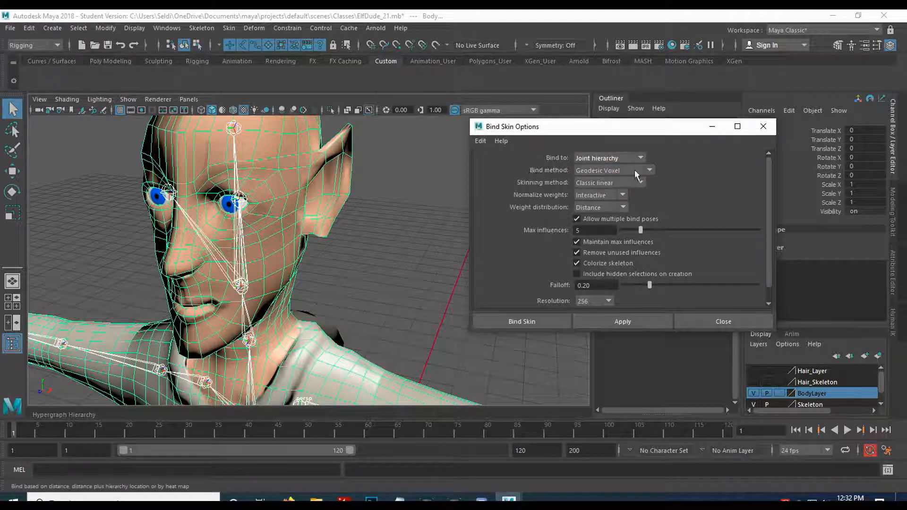
pyautogui.click(639, 173)
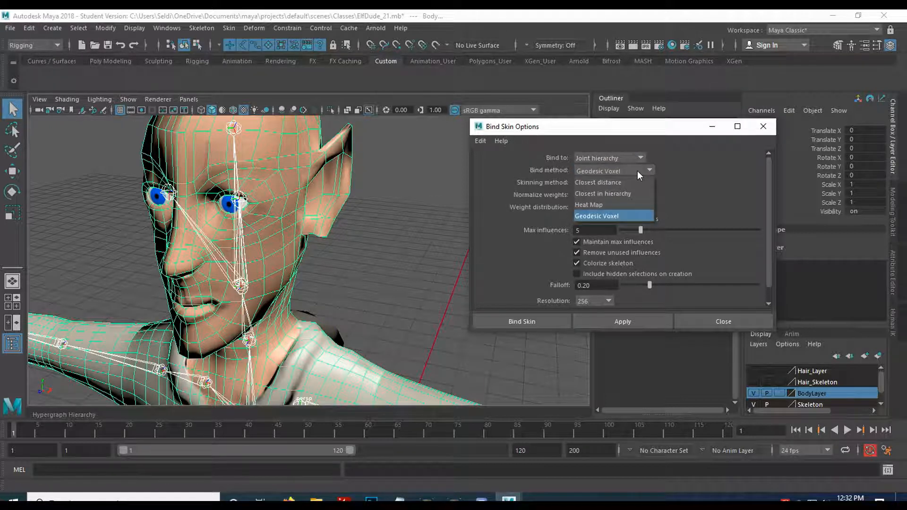
pyautogui.click(637, 171)
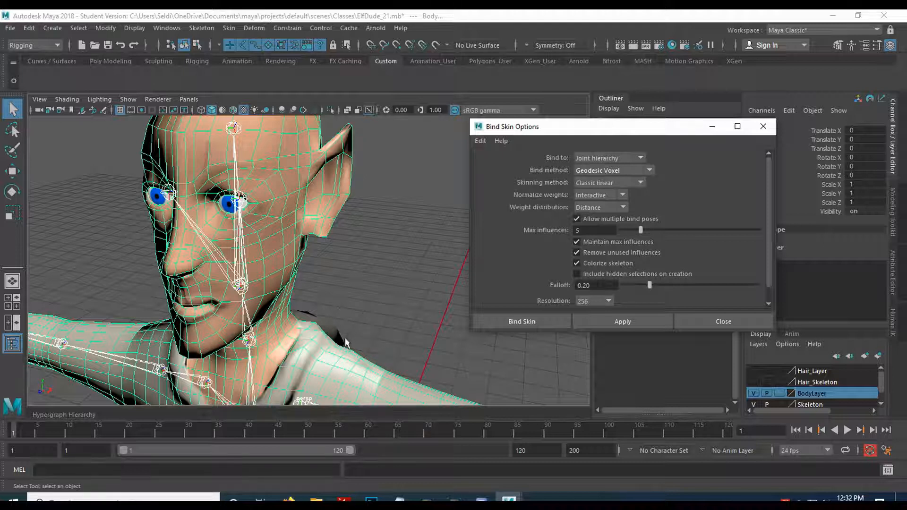
pyautogui.scroll(-5, 327, 353)
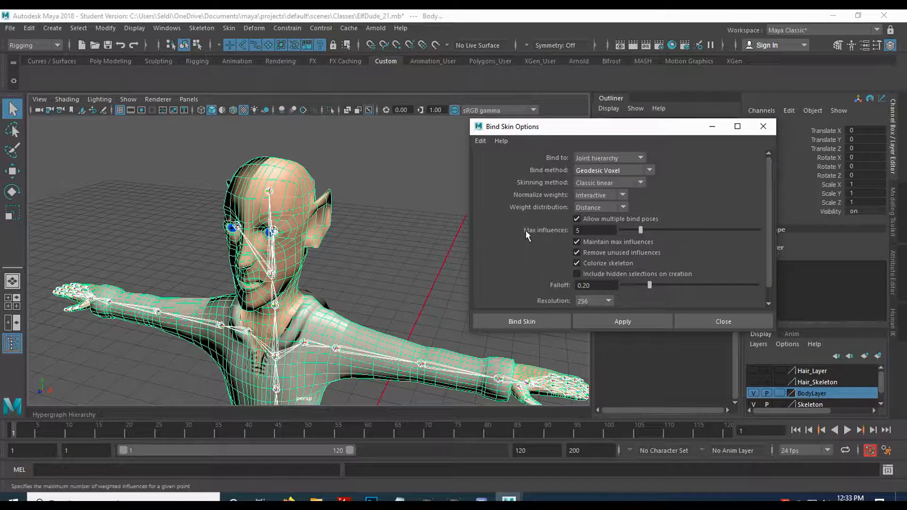
pyautogui.click(523, 324)
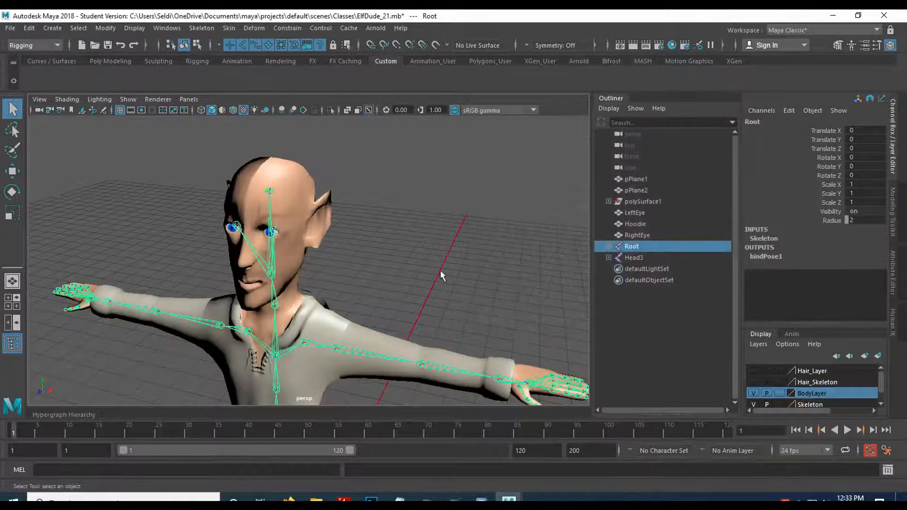
# Test the skin binding by moving the Root joint about -104.5 units along X, and undo the move.
pyautogui.scroll(-6, 415, 280)
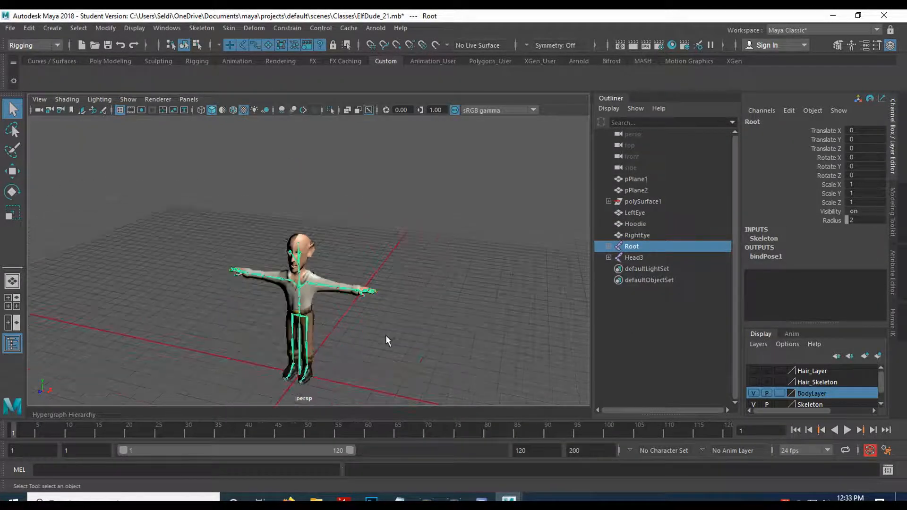
pyautogui.scroll(5, 351, 273)
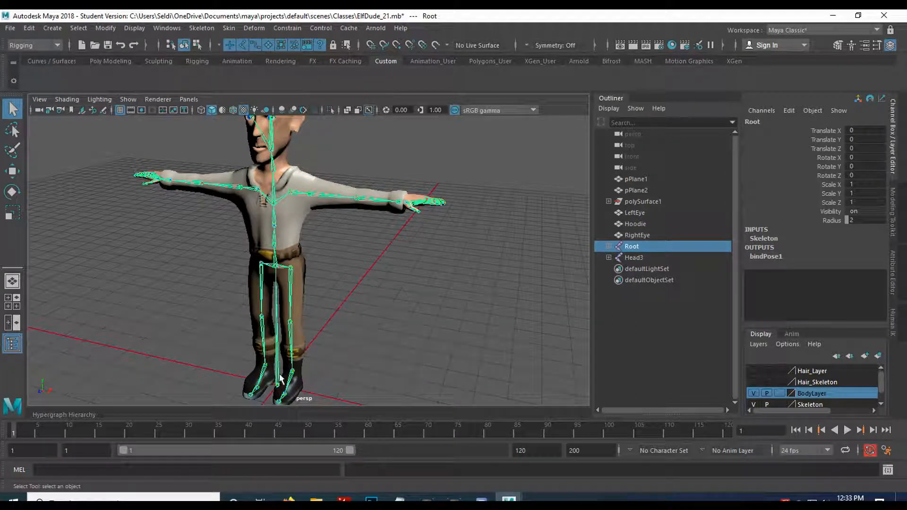
pyautogui.press('w')
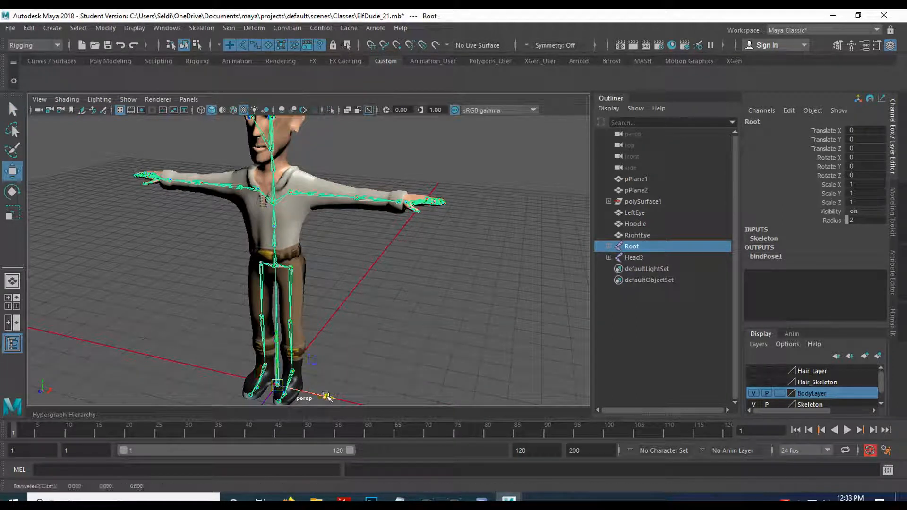
pyautogui.moveTo(326, 396); pyautogui.dragTo(152, 367)
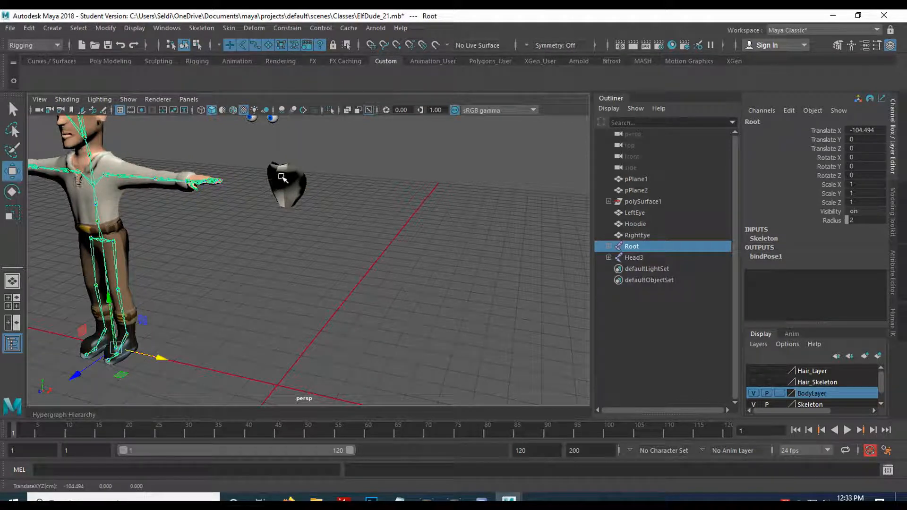
pyautogui.hotkey('ctrl', 'z')
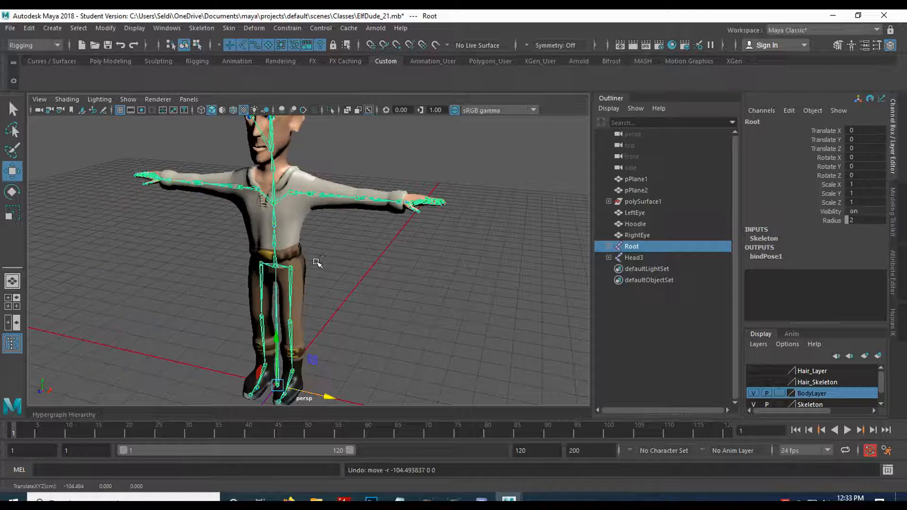
# Select the Hoodie mesh on the character's back and create a new display layer from it.
pyautogui.keyDown('alt'); pyautogui.moveTo(456, 241); pyautogui.dragTo(326, 197); pyautogui.keyUp('alt')
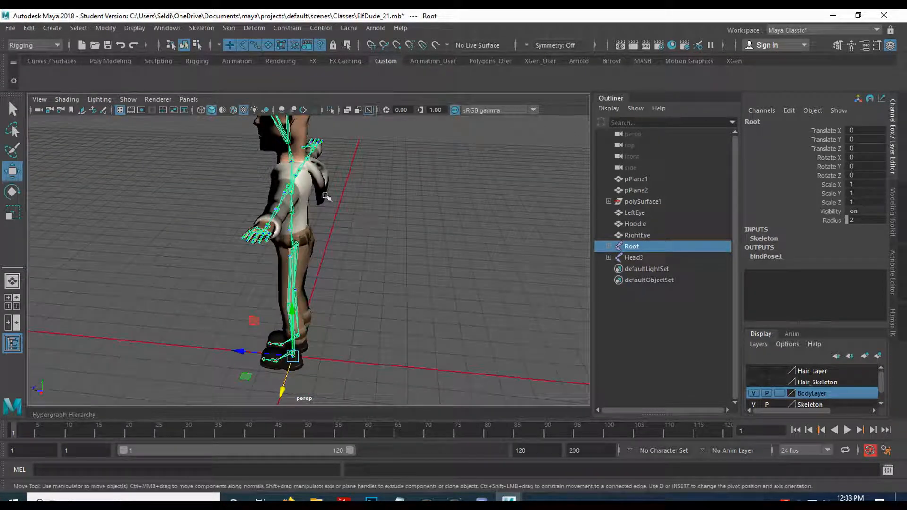
pyautogui.click(319, 185)
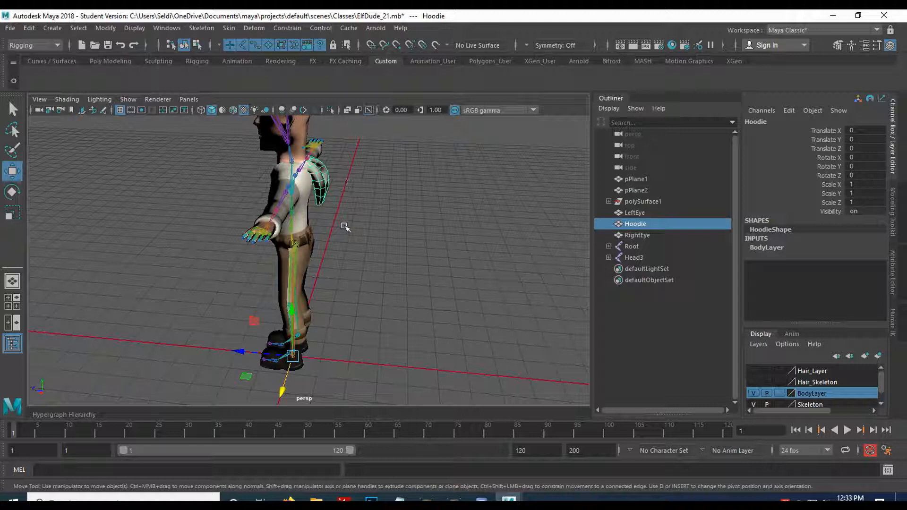
pyautogui.click(757, 345)
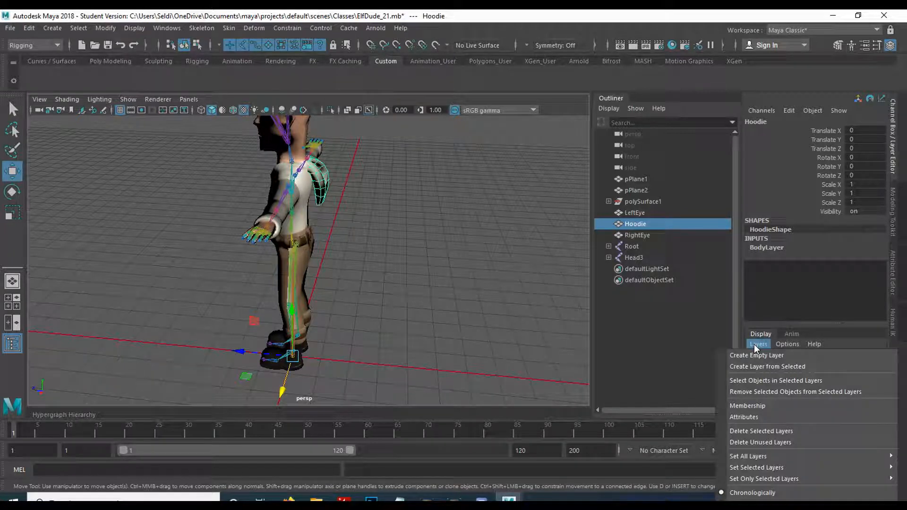
pyautogui.click(767, 367)
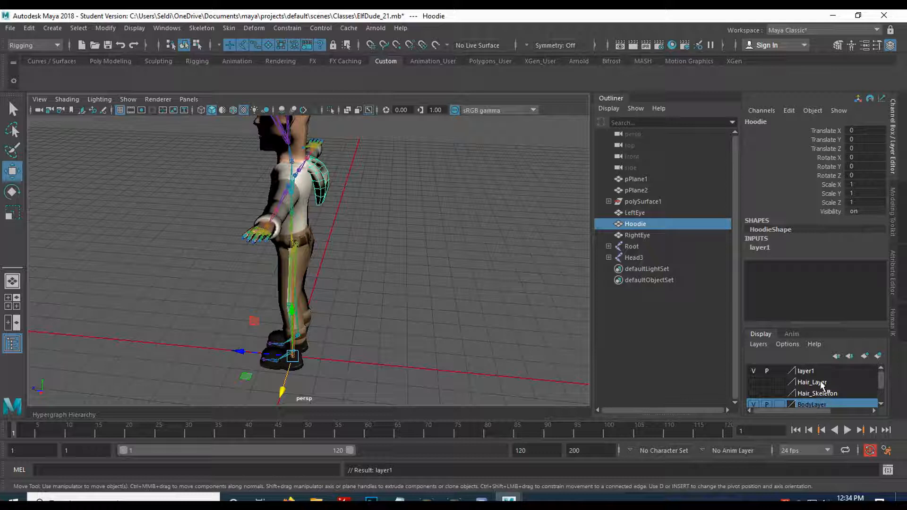
# Rename the hoodie's new display layer to Hoodie_Layer and hide it.
pyautogui.click(814, 371)
pyautogui.doubleClick(819, 370)
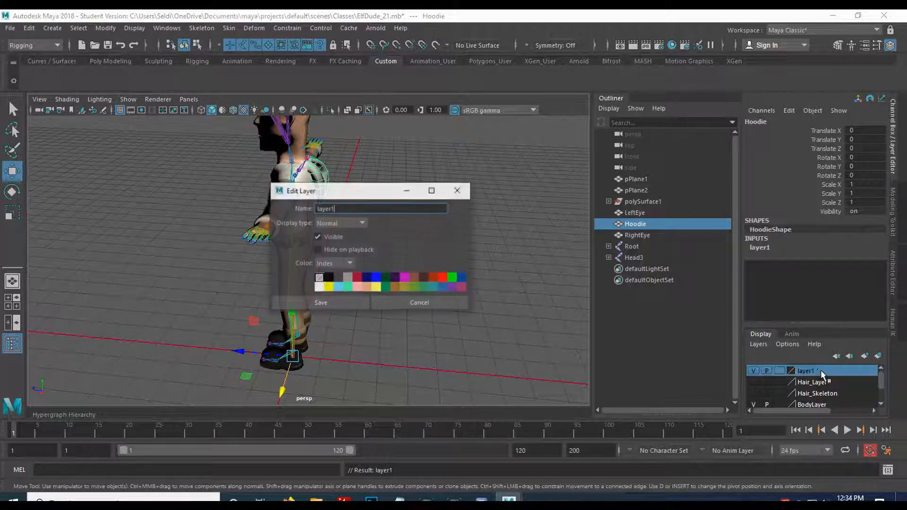
pyautogui.moveTo(375, 209); pyautogui.dragTo(229, 206)
pyautogui.write('Hoodie_L')
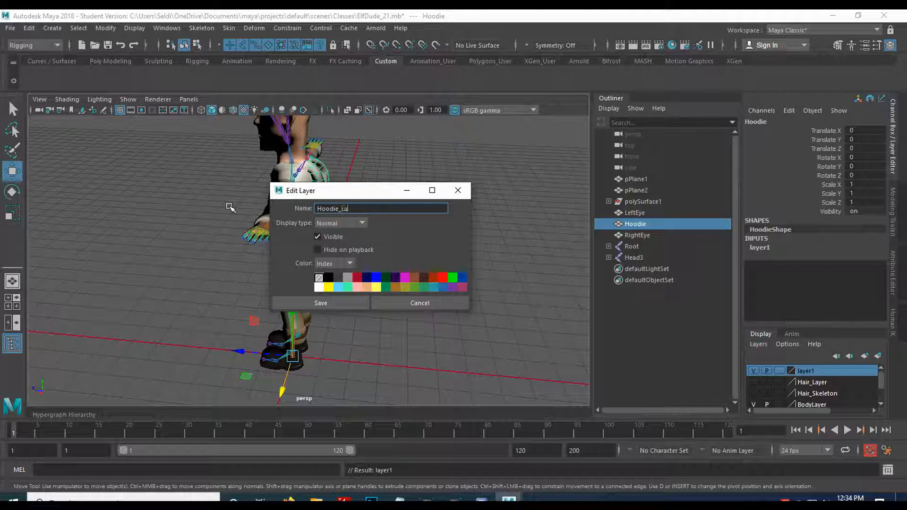
pyautogui.click(336, 306)
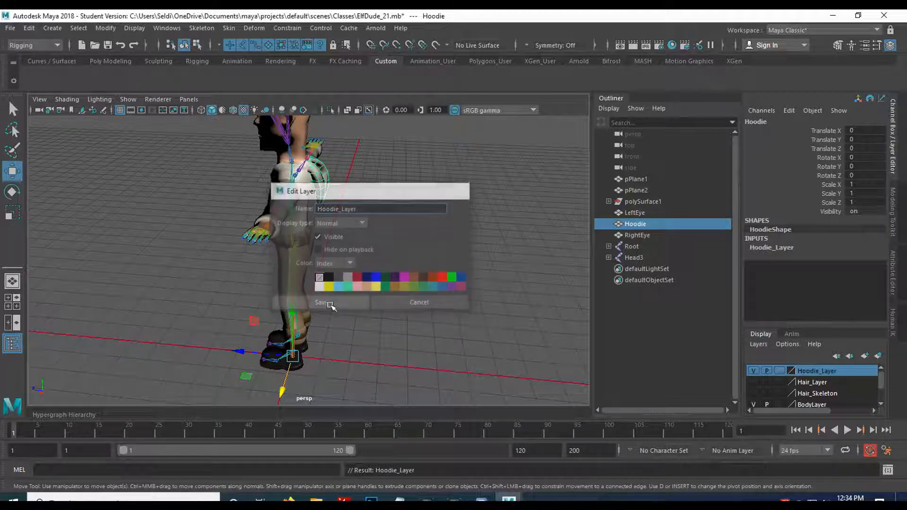
pyautogui.click(753, 371)
# Test the skin binding by moving the L_Shoulder joint about 22 units outward, and undo the move.
pyautogui.keyDown('alt'); pyautogui.moveTo(349, 272); pyautogui.dragTo(410, 243); pyautogui.keyUp('alt')
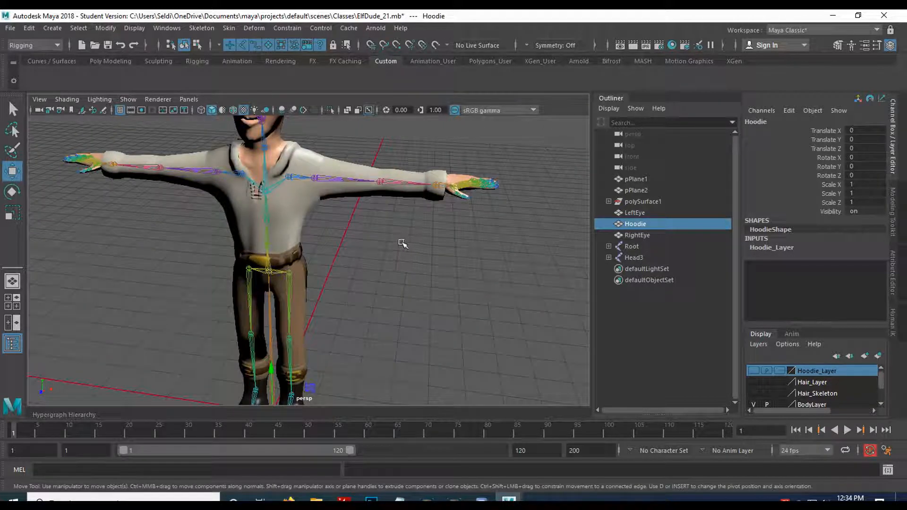
pyautogui.press('f')
pyautogui.click(340, 274)
pyautogui.moveTo(313, 271); pyautogui.dragTo(381, 275)
pyautogui.hotkey('ctrl', 'z')
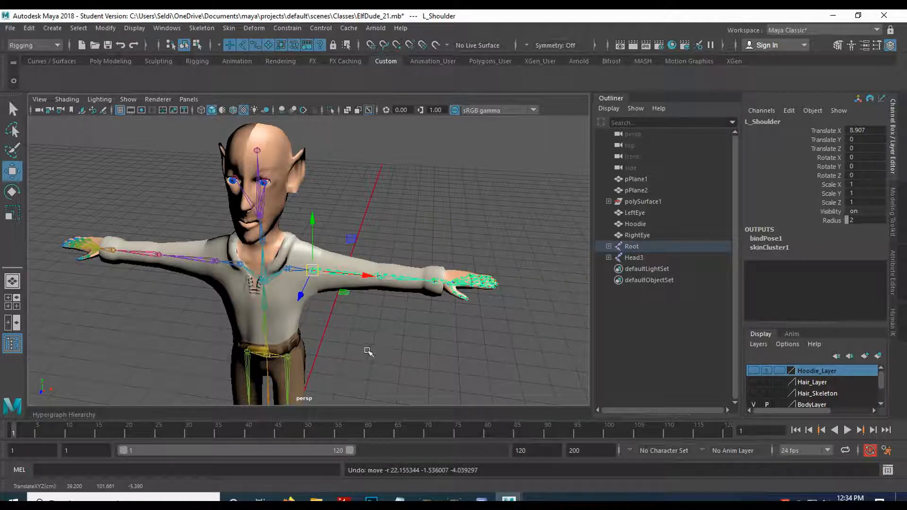
# Test the waist deformation by rotating the Spine1 joint about 42.8 degrees in X, and undo the rotation.
pyautogui.scroll(5, 368, 351)
pyautogui.keyDown('alt'); pyautogui.moveTo(322, 168); pyautogui.dragTo(299, 158, button='middle'); pyautogui.keyUp('alt')
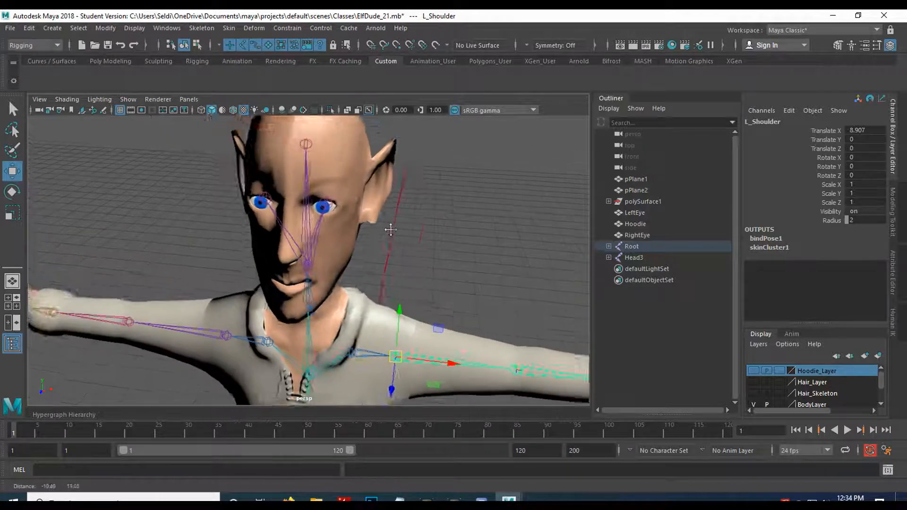
pyautogui.keyDown('alt'); pyautogui.moveTo(368, 330); pyautogui.dragTo(379, 312); pyautogui.keyUp('alt')
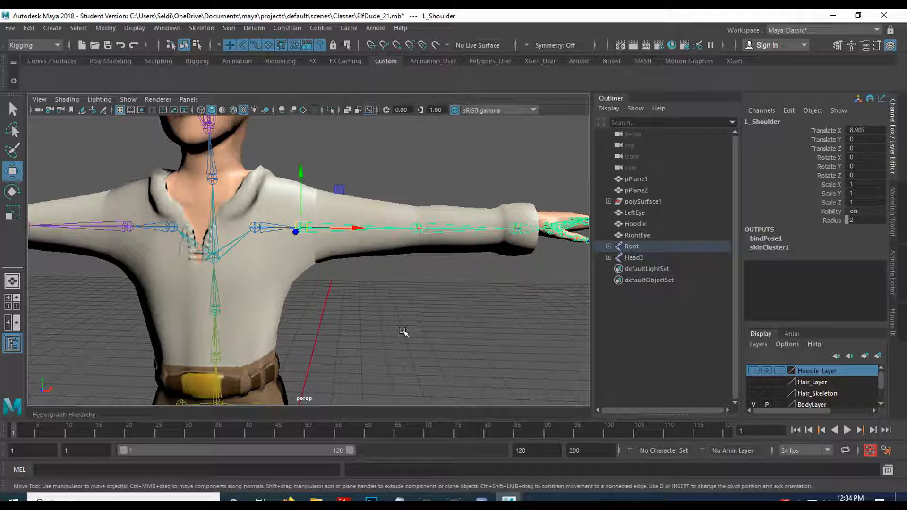
pyautogui.click(215, 358)
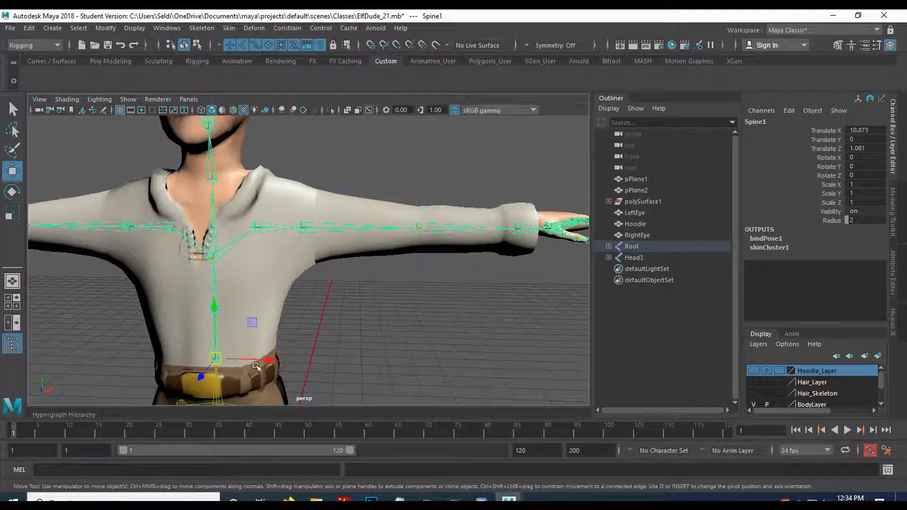
pyautogui.press('e')
pyautogui.moveTo(267, 377); pyautogui.dragTo(321, 374)
pyautogui.keyDown('alt'); pyautogui.moveTo(321, 373); pyautogui.dragTo(381, 273, button='middle'); pyautogui.keyUp('alt')
pyautogui.click(385, 298)
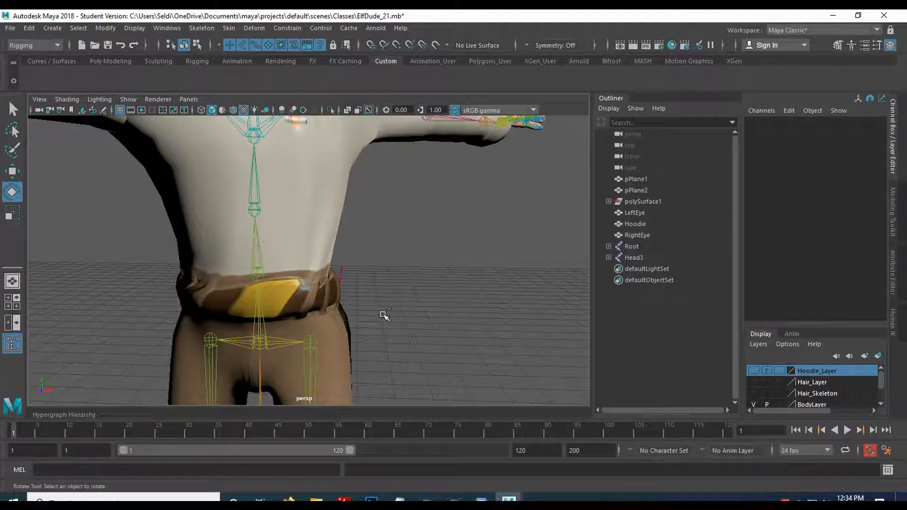
pyautogui.hotkey('ctrl', 'z')
pyautogui.hotkey('ctrl', 'z')
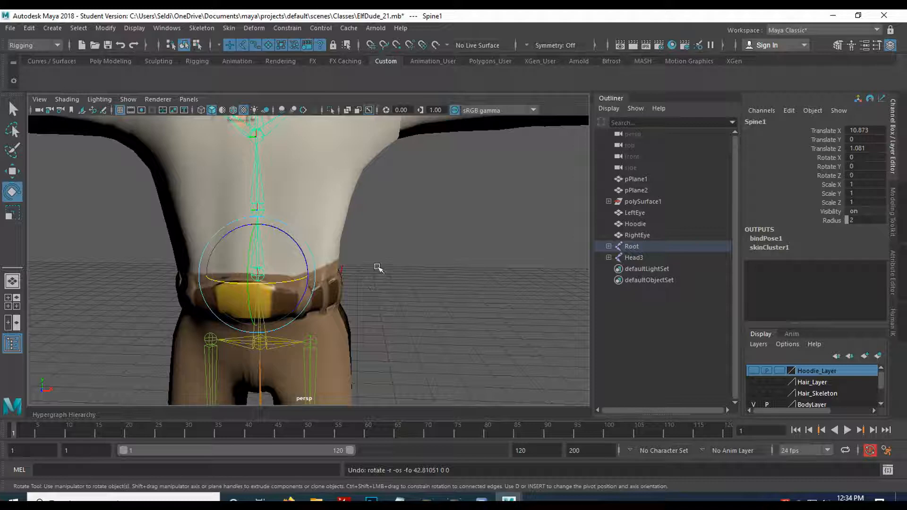
# Test the torso deformation by rotating the Spine2 joint about 12.4 degrees in X, and undo the rotation.
pyautogui.keyDown('alt'); pyautogui.moveTo(377, 268); pyautogui.dragTo(385, 287, button='middle'); pyautogui.keyUp('alt')
pyautogui.click(249, 263)
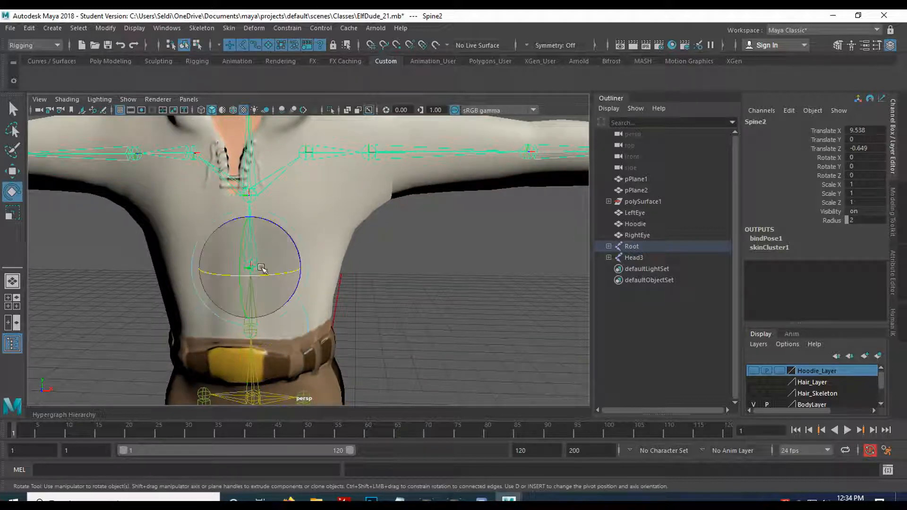
pyautogui.moveTo(264, 270); pyautogui.dragTo(341, 277)
pyautogui.hotkey('ctrl', 'z')
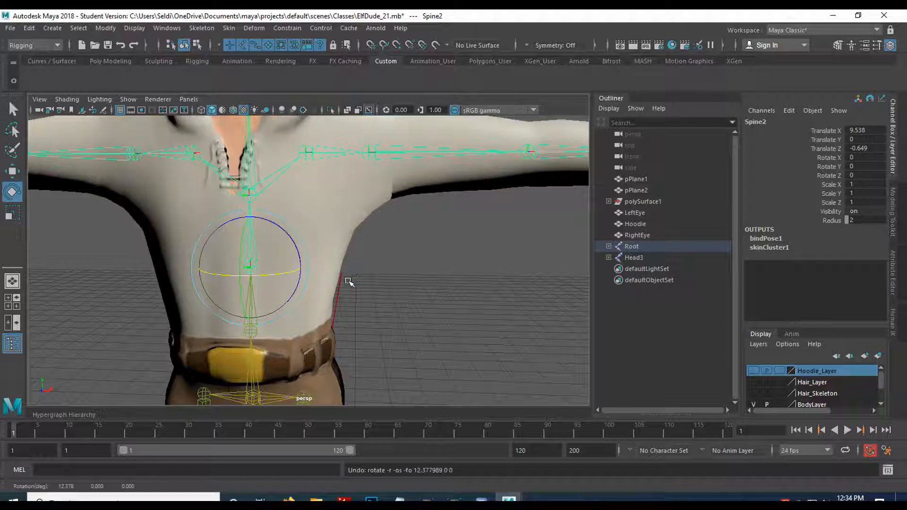
# Test the L_Shoulder joint by rotating it in Z to about -35, -90, 33 and 23 degrees, and undo the rotations.
pyautogui.keyDown('alt'); pyautogui.moveTo(384, 233); pyautogui.dragTo(279, 234); pyautogui.keyUp('alt')
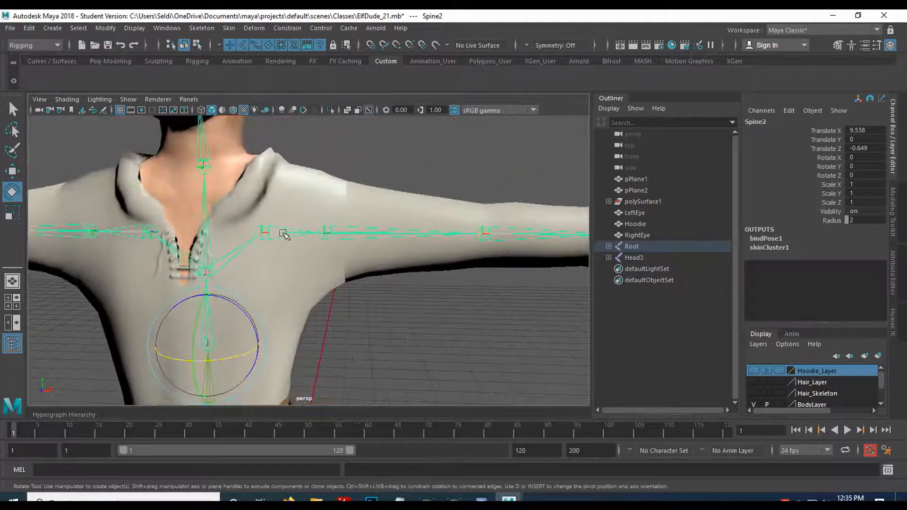
pyautogui.click(350, 234)
pyautogui.moveTo(355, 198); pyautogui.dragTo(340, 281)
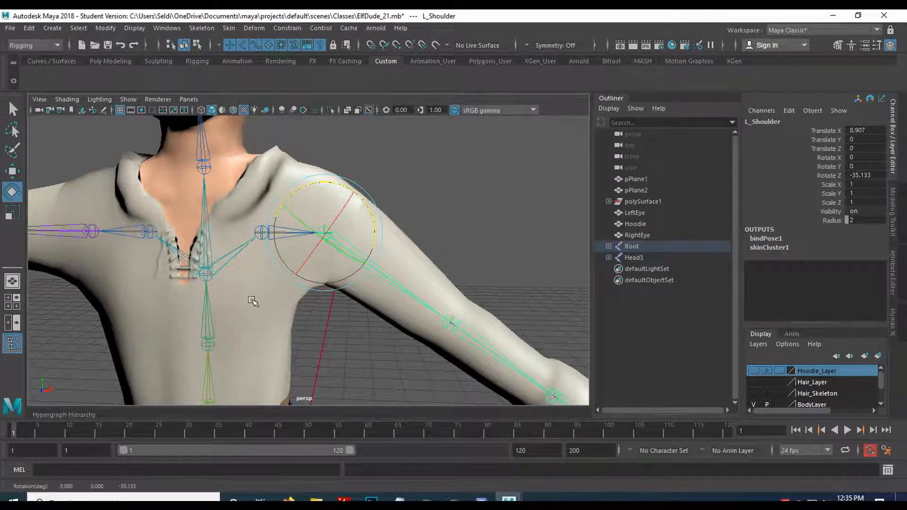
pyautogui.moveTo(367, 211); pyautogui.dragTo(365, 256)
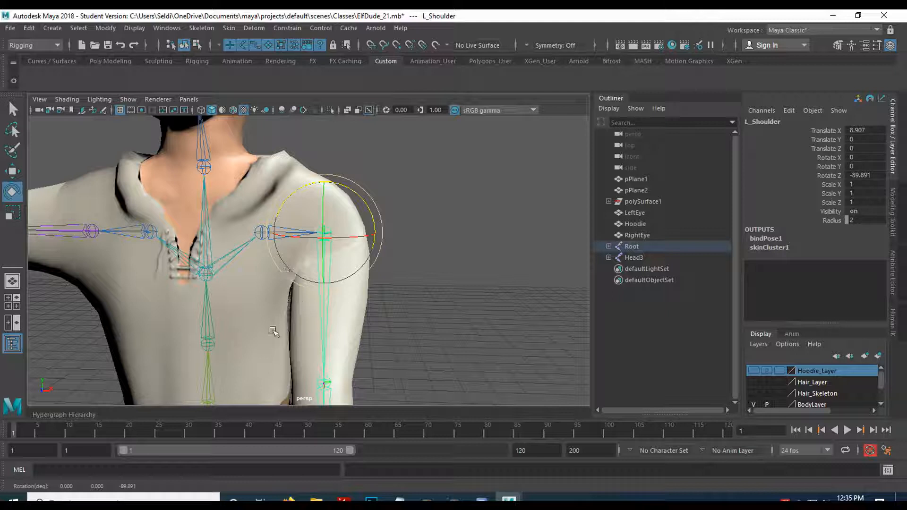
pyautogui.moveTo(357, 194); pyautogui.dragTo(270, 234)
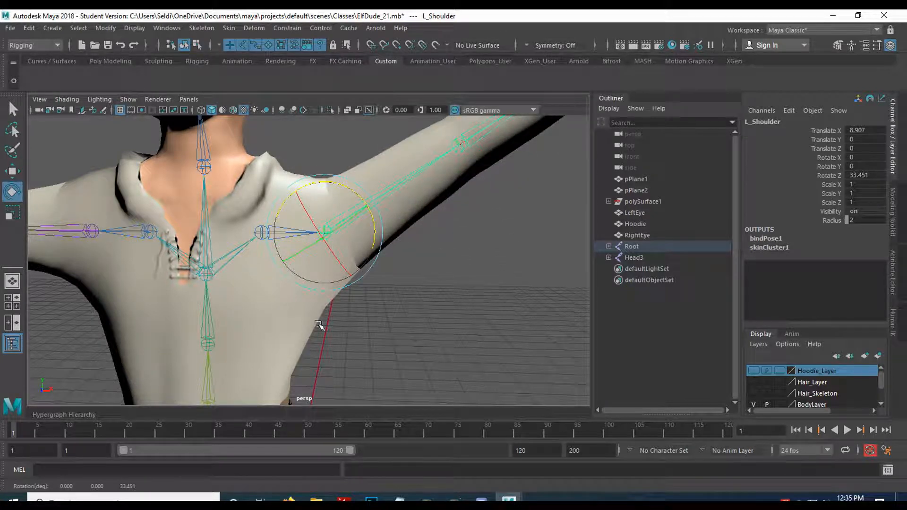
pyautogui.moveTo(338, 191)
pyautogui.mouseDown()
pyautogui.moveTo(313, 181)
pyautogui.moveTo(345, 203)
pyautogui.mouseUp()
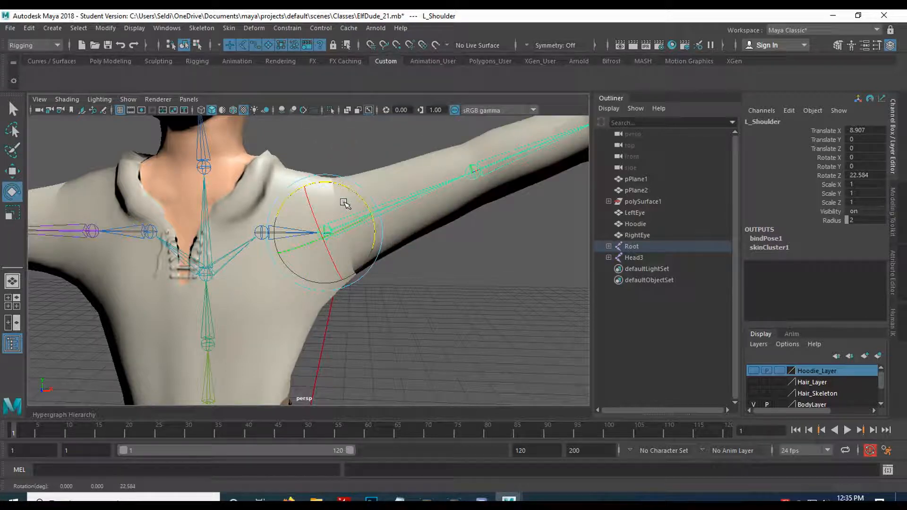
pyautogui.hotkey('ctrl', 'z')
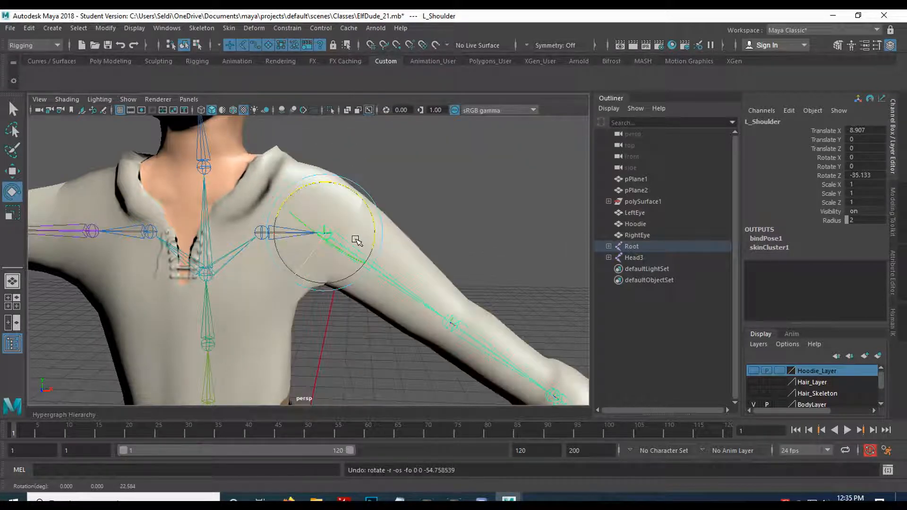
pyautogui.hotkey('ctrl', 'z')
# Bend the left elbow joint so the forearm points forward, to test the sleeve deformation.
pyautogui.keyDown('alt'); pyautogui.moveTo(517, 302); pyautogui.dragTo(333, 273, button='middle'); pyautogui.keyUp('alt')
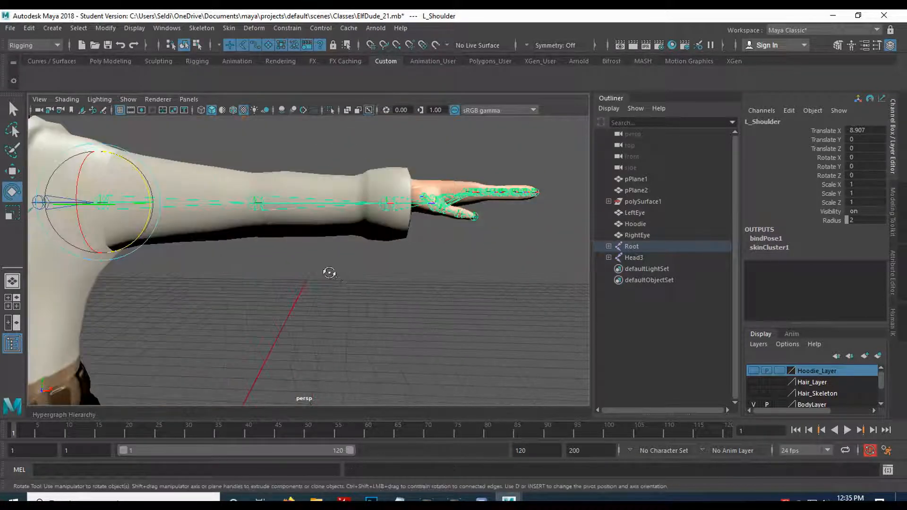
pyautogui.keyDown('alt'); pyautogui.moveTo(334, 273); pyautogui.dragTo(283, 316); pyautogui.keyUp('alt')
pyautogui.click(297, 341)
pyautogui.keyDown('alt'); pyautogui.moveTo(269, 296); pyautogui.dragTo(285, 272, button='middle'); pyautogui.keyUp('alt')
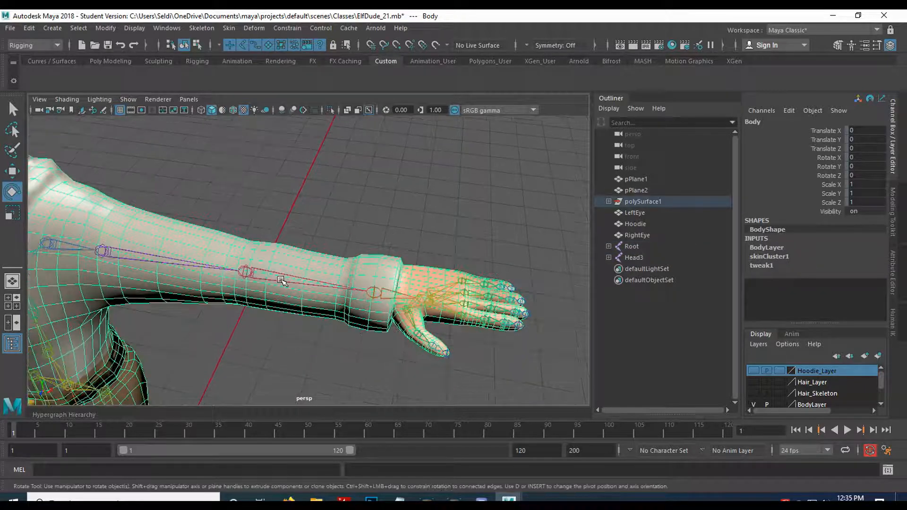
pyautogui.click(286, 280)
pyautogui.moveTo(279, 293); pyautogui.dragTo(254, 253)
# Test the L_Wrist joint by rotating it about -71 degrees in X and -22 degrees in Z, undo the rotations and clear the selection.
pyautogui.click(254, 256)
pyautogui.keyDown('alt'); pyautogui.moveTo(344, 327); pyautogui.dragTo(273, 301); pyautogui.keyUp('alt')
pyautogui.keyDown('alt'); pyautogui.moveTo(354, 315); pyautogui.dragTo(430, 244); pyautogui.keyUp('alt')
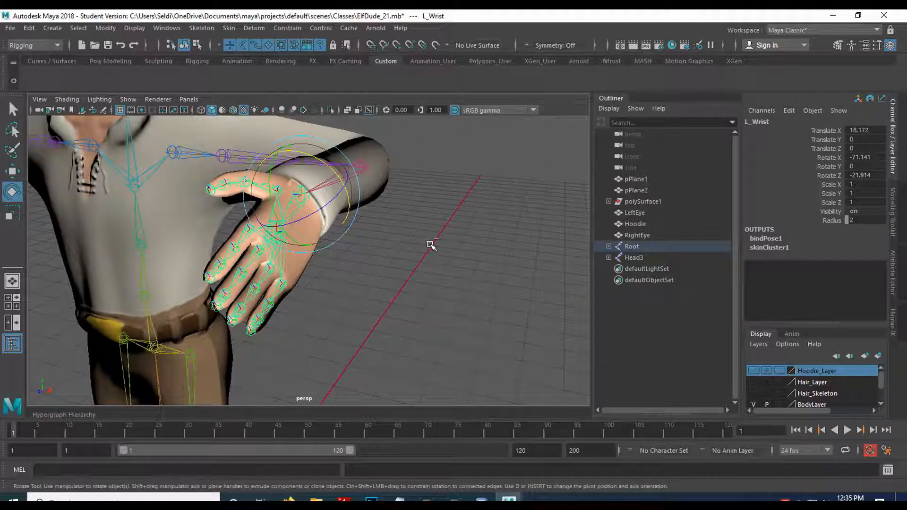
pyautogui.hotkey('ctrl', 'z')
pyautogui.hotkey('ctrl', 'z')
pyautogui.hotkey('ctrl', 'z')
pyautogui.click(379, 285)
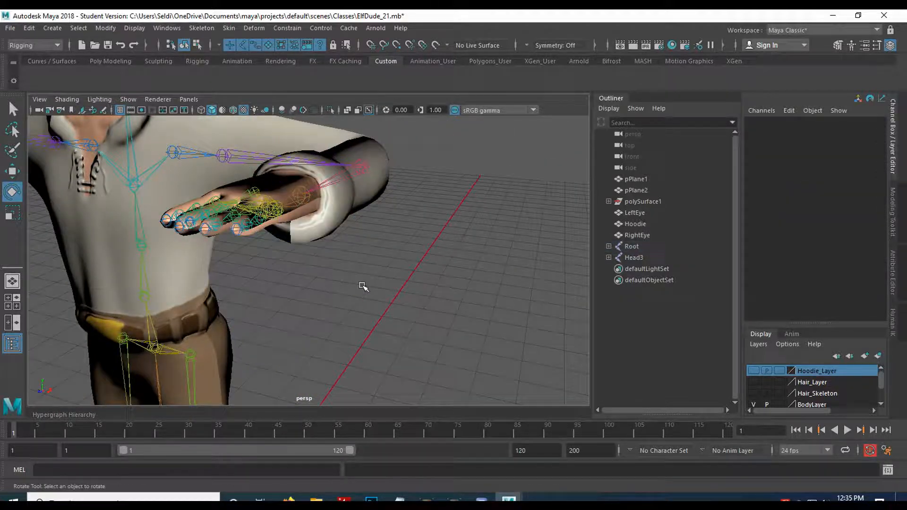
# Test the thumb deformation by rotating the L_Thumb1 joint to about -22 and -26 degrees in Z, and undo the rotations.
pyautogui.keyDown('alt'); pyautogui.moveTo(328, 283); pyautogui.dragTo(389, 279); pyautogui.keyUp('alt')
pyautogui.keyDown('alt'); pyautogui.moveTo(389, 279); pyautogui.dragTo(344, 304, button='middle'); pyautogui.keyUp('alt')
pyautogui.scroll(3, 345, 304)
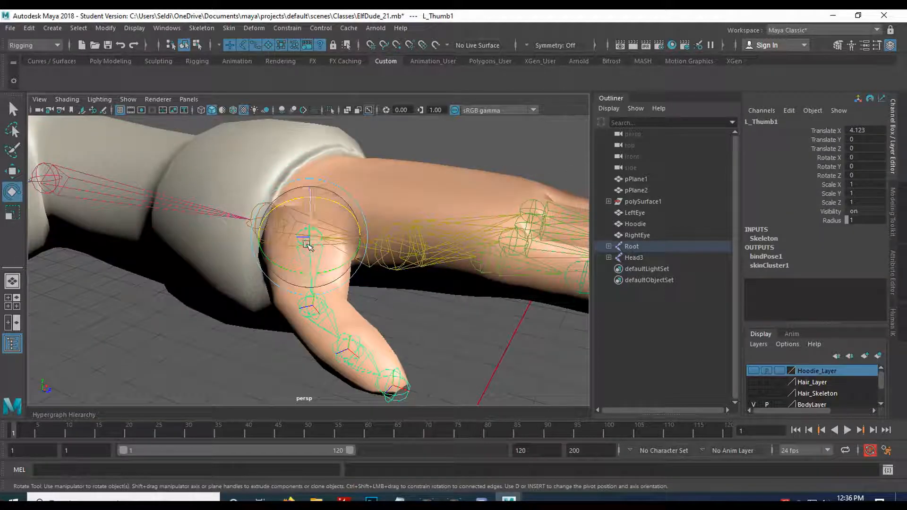
pyautogui.moveTo(307, 245); pyautogui.dragTo(207, 273)
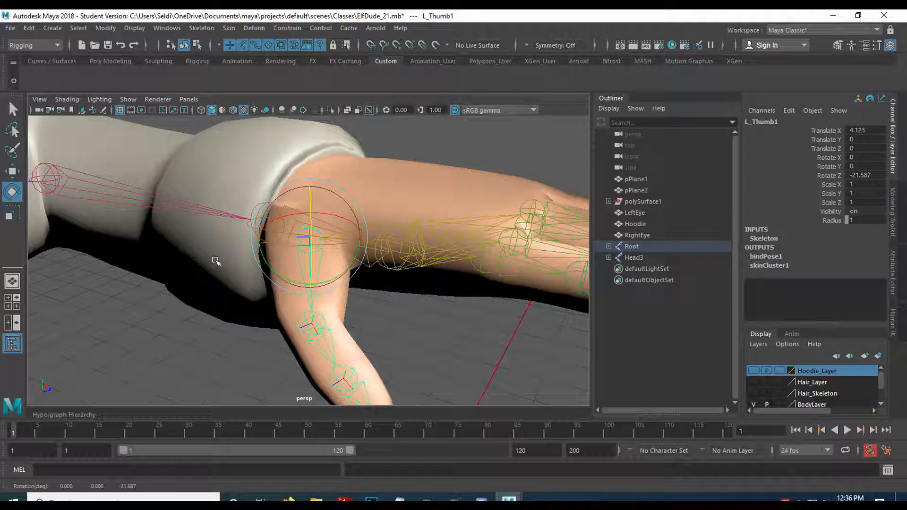
pyautogui.moveTo(307, 246)
pyautogui.mouseDown()
pyautogui.moveTo(314, 279)
pyautogui.moveTo(305, 240)
pyautogui.mouseUp()
pyautogui.hotkey('ctrl', 'z')
pyautogui.hotkey('ctrl', 'z')
pyautogui.hotkey('ctrl', 'z')
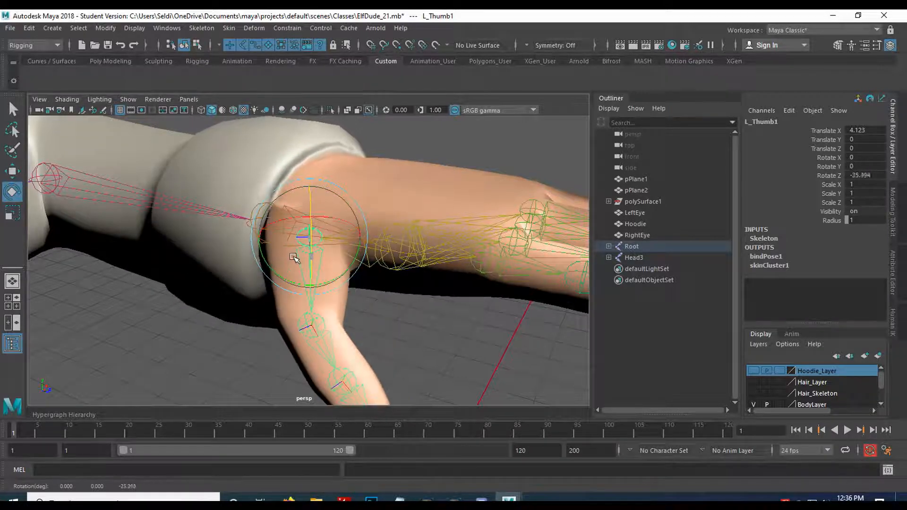
pyautogui.hotkey('ctrl', 'z')
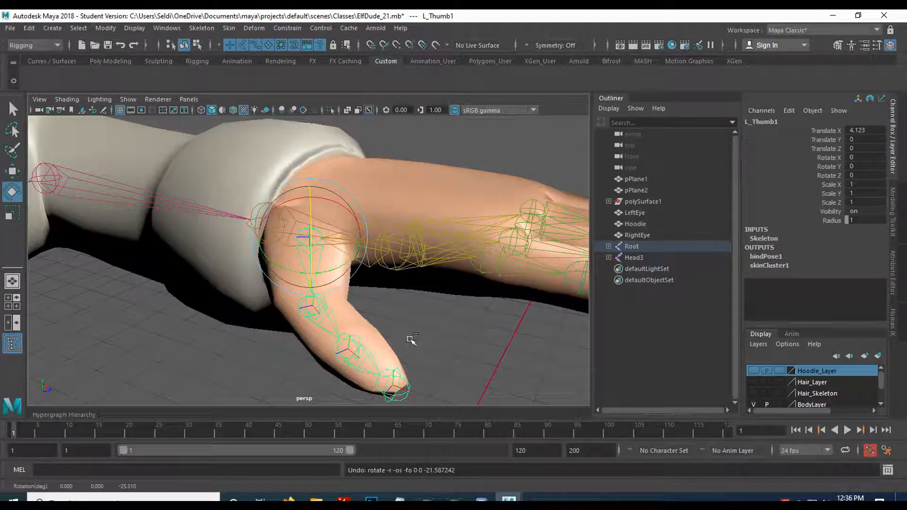
# Test the index finger by rotating the L_Index1 joint to about -29.5 and -38.5 degrees in Z, and undo the rotations.
pyautogui.scroll(-3, 434, 328)
pyautogui.keyDown('alt'); pyautogui.moveTo(433, 329); pyautogui.dragTo(416, 337); pyautogui.keyUp('alt')
pyautogui.keyDown('alt'); pyautogui.moveTo(416, 336); pyautogui.dragTo(408, 295, button='middle'); pyautogui.keyUp('alt')
pyautogui.keyDown('alt'); pyautogui.moveTo(407, 295); pyautogui.dragTo(432, 360); pyautogui.keyUp('alt')
pyautogui.click(373, 326)
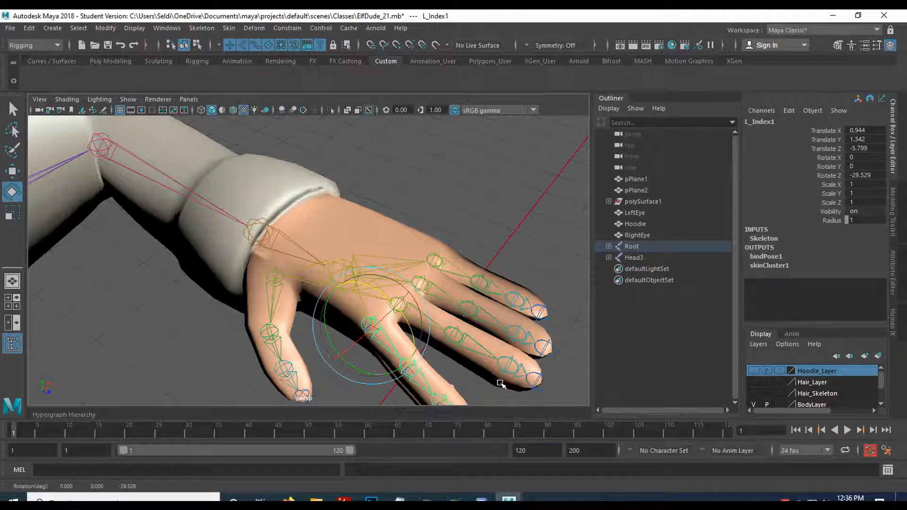
pyautogui.moveTo(407, 323)
pyautogui.mouseDown()
pyautogui.moveTo(398, 303)
pyautogui.moveTo(408, 329)
pyautogui.mouseUp()
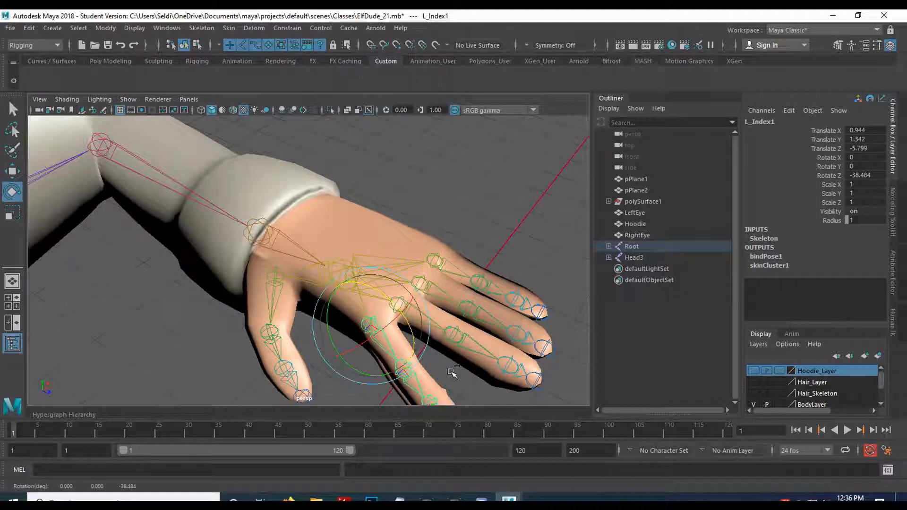
pyautogui.hotkey('ctrl', 'z')
pyautogui.keyDown('alt'); pyautogui.moveTo(474, 369); pyautogui.dragTo(326, 334); pyautogui.keyUp('alt')
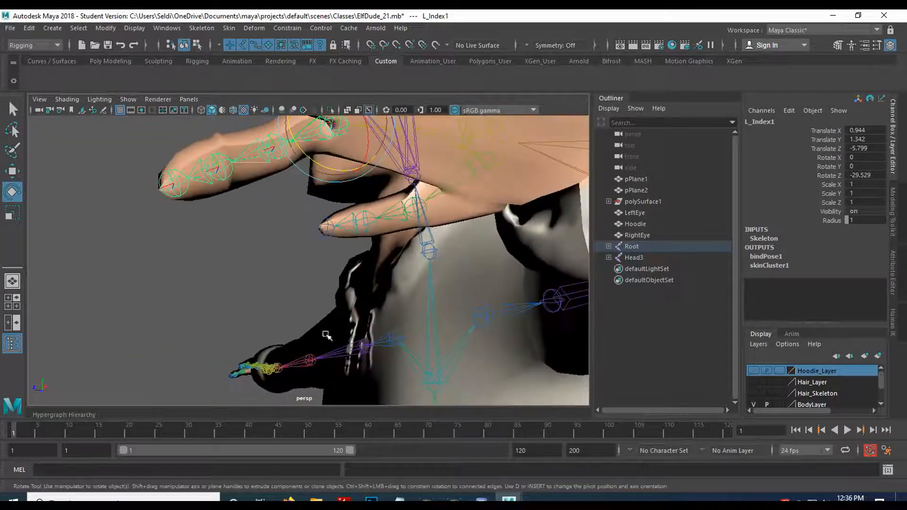
pyautogui.keyDown('alt'); pyautogui.moveTo(240, 228); pyautogui.dragTo(268, 333); pyautogui.keyUp('alt')
pyautogui.hotkey('ctrl', 'z')
pyautogui.scroll(-4, 391, 317)
pyautogui.hotkey('ctrl', 'z')
pyautogui.hotkey('ctrl', 'z')
pyautogui.hotkey('ctrl', 'z')
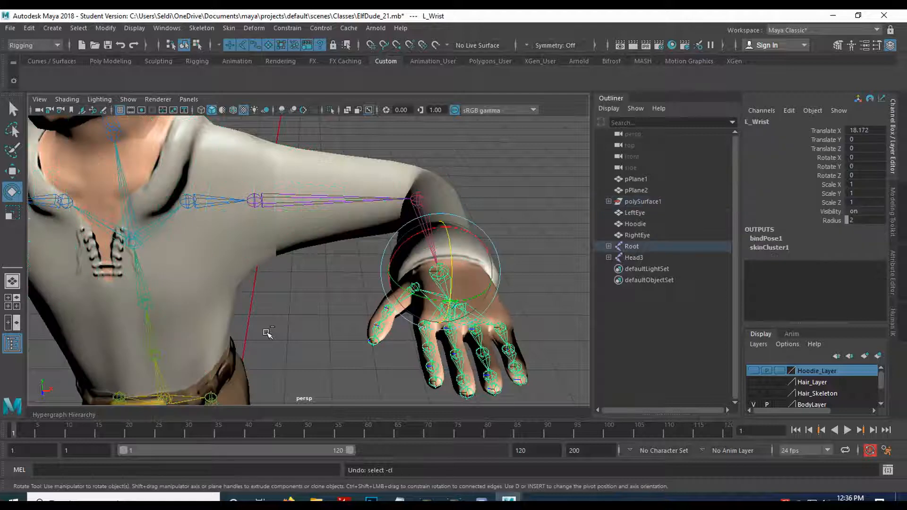
# Test the neck deformation by rotating the Neck joint about -28.1 degrees in X, and undo the rotation.
pyautogui.keyDown('alt'); pyautogui.moveTo(222, 163); pyautogui.dragTo(259, 307); pyautogui.keyUp('alt')
pyautogui.keyDown('alt'); pyautogui.moveTo(317, 310); pyautogui.dragTo(310, 312); pyautogui.keyUp('alt')
pyautogui.click(295, 317)
pyautogui.moveTo(293, 344); pyautogui.dragTo(265, 341)
pyautogui.keyDown('alt'); pyautogui.moveTo(265, 341); pyautogui.dragTo(482, 250); pyautogui.keyUp('alt')
pyautogui.keyDown('alt'); pyautogui.moveTo(259, 294); pyautogui.dragTo(402, 279); pyautogui.keyUp('alt')
pyautogui.hotkey('ctrl', 'z')
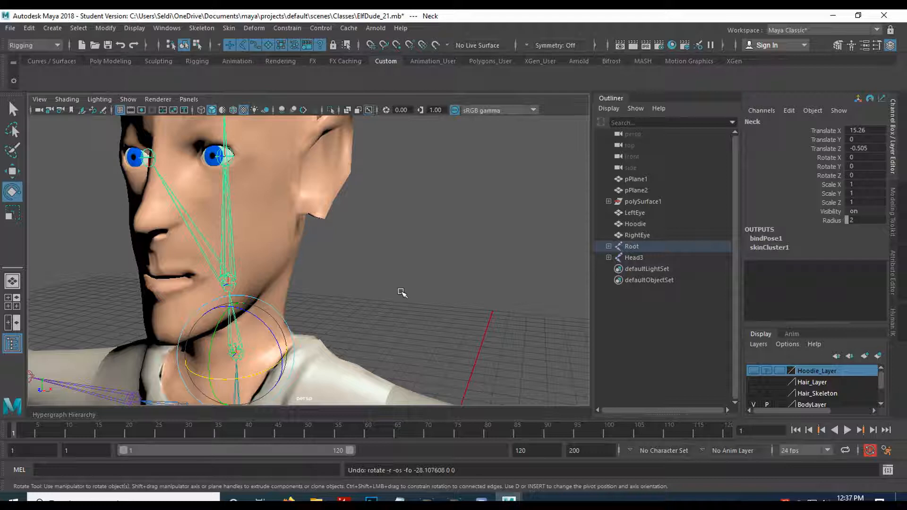
# Test the head deformation by rotating the Head joint, including about 35.2 degrees in X, and undo the rotations.
pyautogui.click(225, 278)
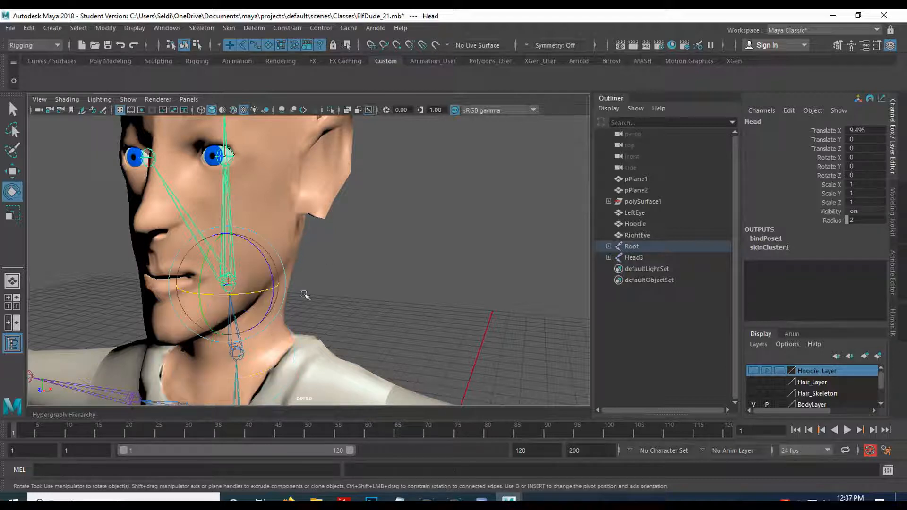
pyautogui.moveTo(206, 256); pyautogui.dragTo(297, 198)
pyautogui.keyDown('alt'); pyautogui.moveTo(326, 231); pyautogui.dragTo(257, 270); pyautogui.keyUp('alt')
pyautogui.hotkey('ctrl', 'z')
pyautogui.moveTo(256, 278); pyautogui.dragTo(378, 255)
pyautogui.keyDown('alt'); pyautogui.moveTo(378, 255); pyautogui.dragTo(431, 306, button='middle'); pyautogui.keyUp('alt')
pyautogui.scroll(-2, 425, 307)
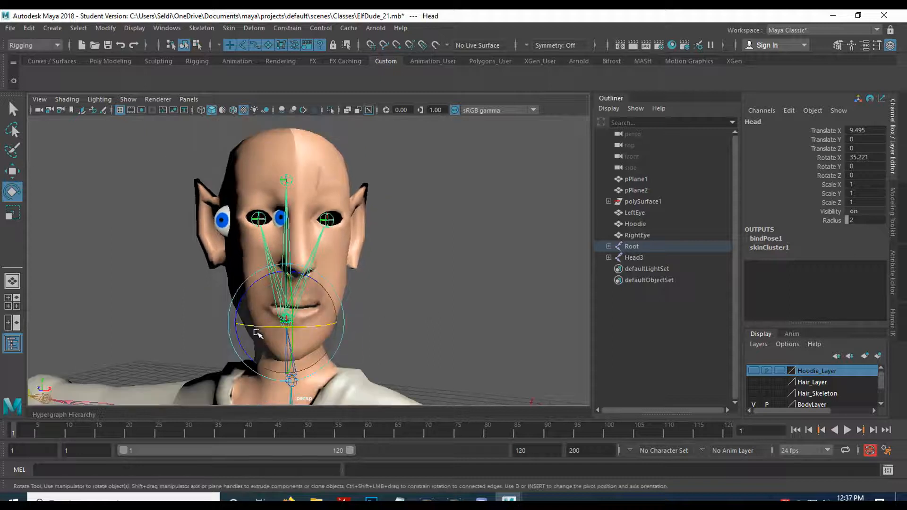
pyautogui.press('q')
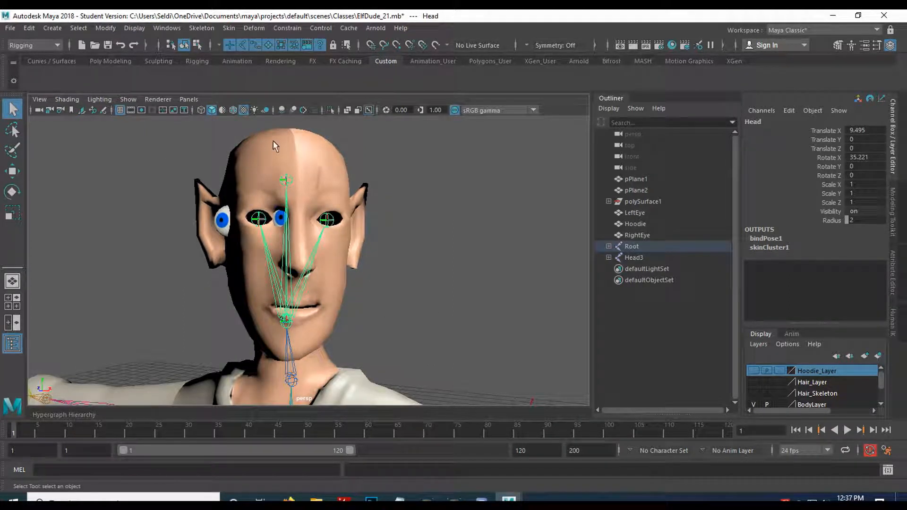
pyautogui.keyDown('alt'); pyautogui.moveTo(274, 357); pyautogui.dragTo(381, 330); pyautogui.keyUp('alt')
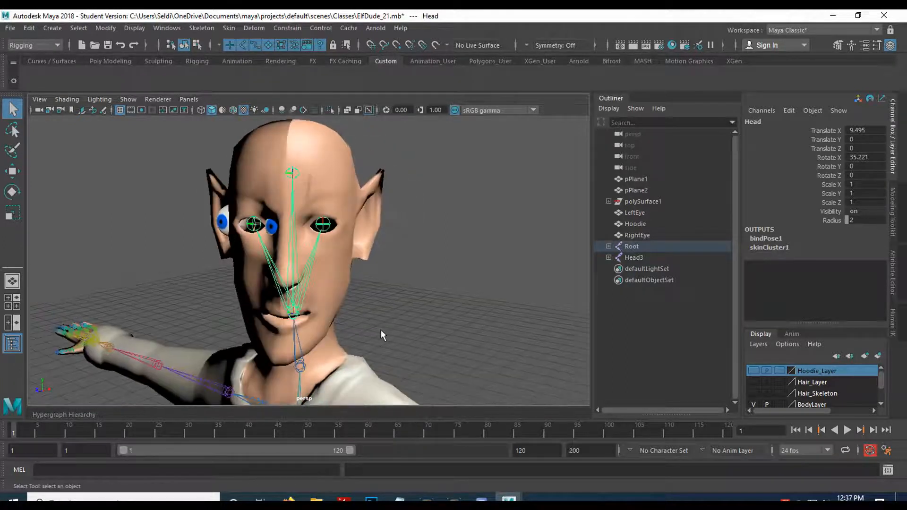
pyautogui.hotkey('ctrl', 'z')
# Select the L_Collar joint together with the body mesh and open the Paint Skin Weights Tool with its settings.
pyautogui.keyDown('alt'); pyautogui.moveTo(355, 303); pyautogui.dragTo(214, 258); pyautogui.keyUp('alt')
pyautogui.scroll(-4, 308, 274)
pyautogui.keyDown('alt'); pyautogui.moveTo(331, 297); pyautogui.dragTo(333, 222, button='middle'); pyautogui.keyUp('alt')
pyautogui.scroll(-4, 349, 331)
pyautogui.keyDown('alt'); pyautogui.moveTo(351, 345); pyautogui.dragTo(341, 237, button='middle'); pyautogui.keyUp('alt')
pyautogui.moveTo(316, 280)
pyautogui.keyDown('alt'); pyautogui.mouseDown()
pyautogui.moveTo(316, 259)
pyautogui.moveTo(316, 267)
pyautogui.mouseUp(); pyautogui.keyUp('alt')
pyautogui.scroll(4, 315, 268)
pyautogui.keyDown('alt'); pyautogui.moveTo(330, 175); pyautogui.dragTo(333, 295, button='middle'); pyautogui.keyUp('alt')
pyautogui.keyDown('alt'); pyautogui.moveTo(310, 229); pyautogui.dragTo(290, 289, button='middle'); pyautogui.keyUp('alt')
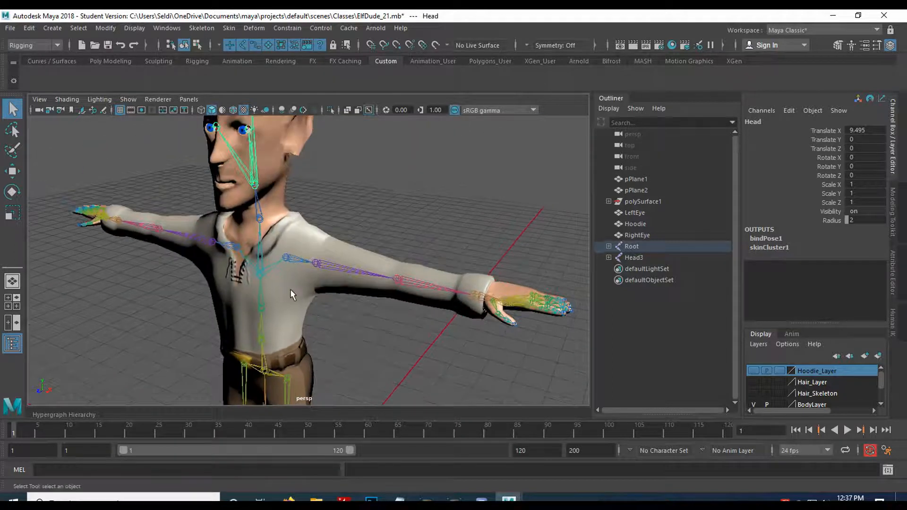
pyautogui.click(286, 259)
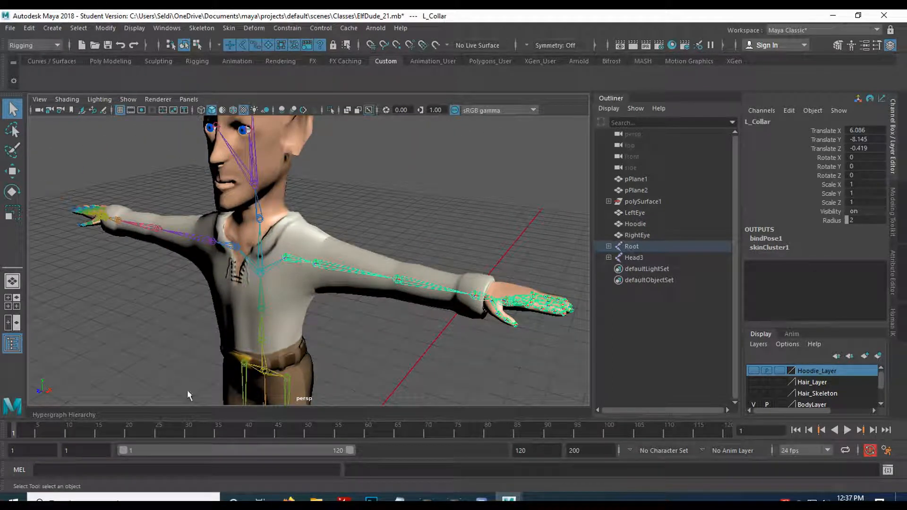
pyautogui.keyDown('shift'); pyautogui.click(294, 297); pyautogui.keyUp('shift')
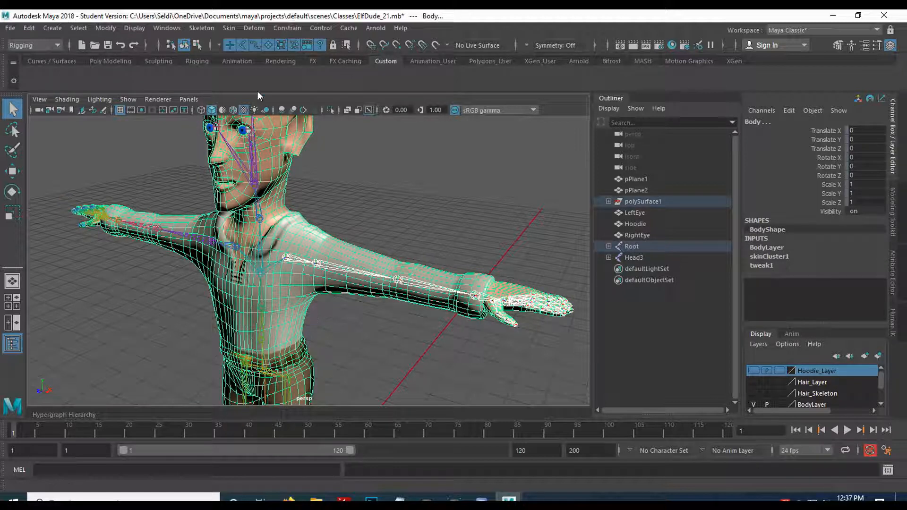
pyautogui.click(225, 30)
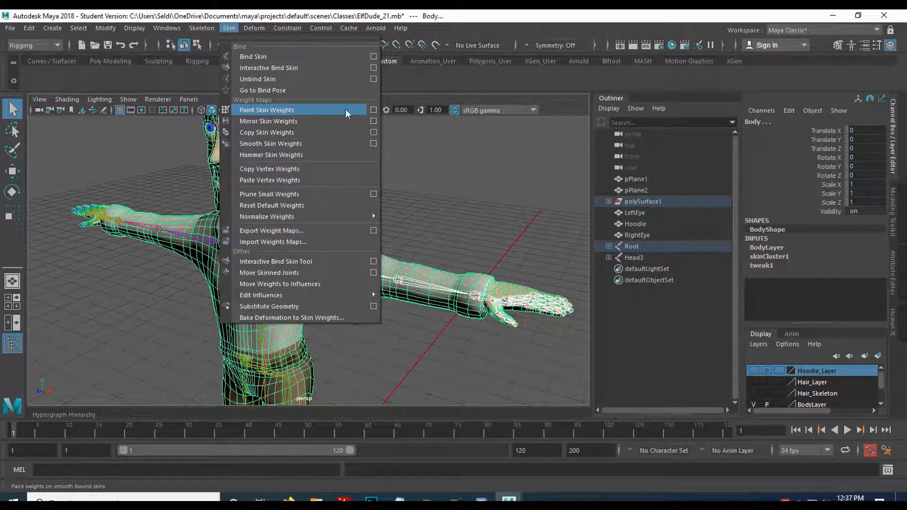
pyautogui.click(374, 110)
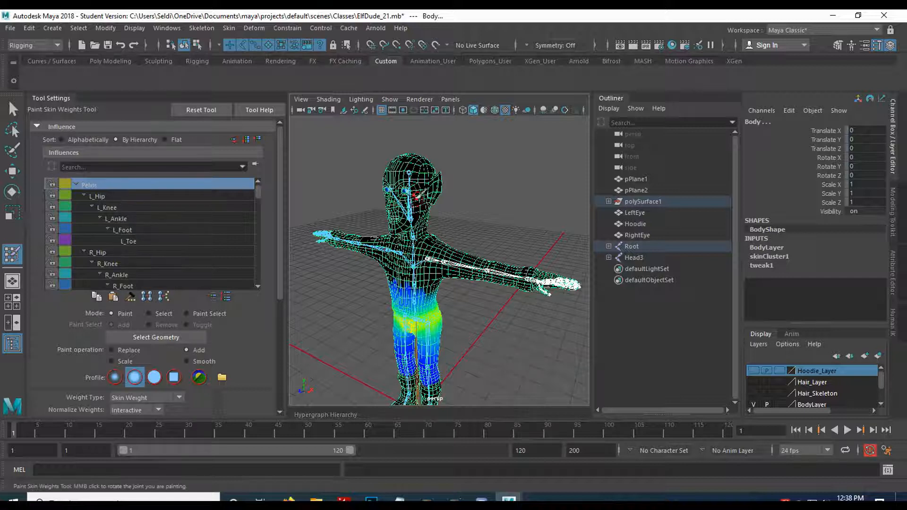
# Inspect the weight maps of the left leg influences from L_Toe to L_Hip, and those of R_Hip and Spine1.
pyautogui.click(143, 239)
pyautogui.click(133, 229)
pyautogui.click(121, 218)
pyautogui.click(115, 208)
pyautogui.click(99, 196)
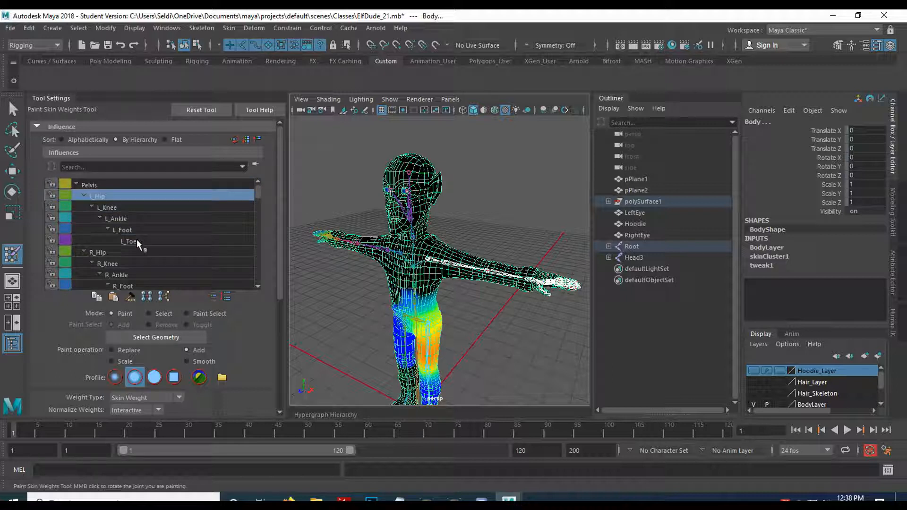
pyautogui.scroll(-2, 136, 238)
pyautogui.click(114, 230)
pyautogui.scroll(-5, 114, 230)
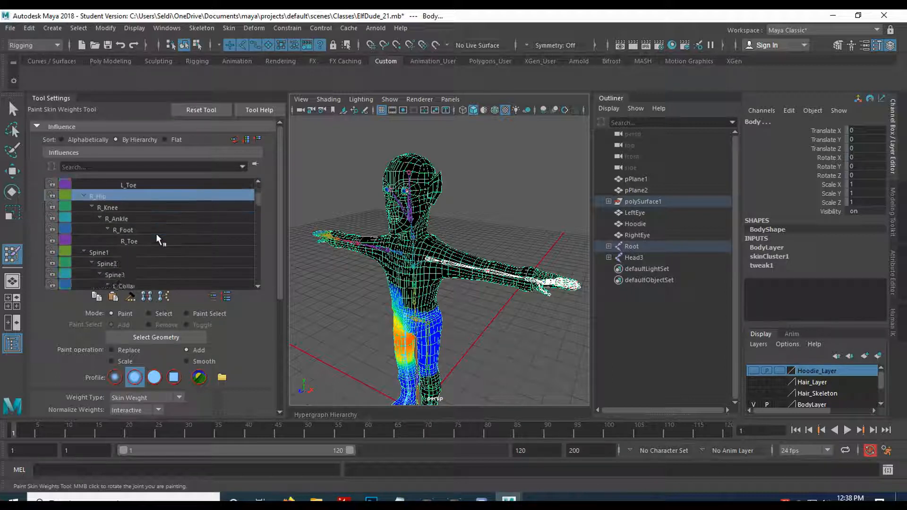
pyautogui.click(110, 230)
pyautogui.scroll(-10, 146, 236)
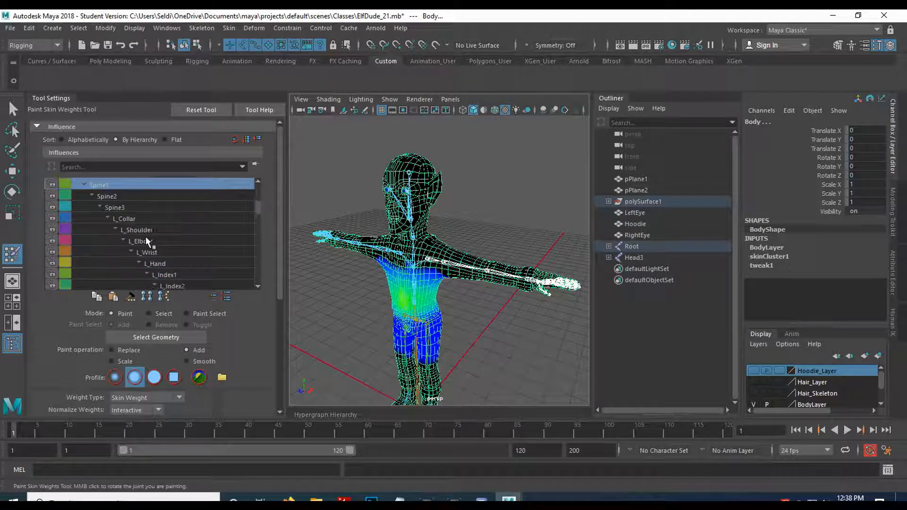
# Look through the influence hierarchy, covering the arm, finger, neck, head and leg joints.
pyautogui.scroll(6, 147, 232)
pyautogui.scroll(-7, 156, 256)
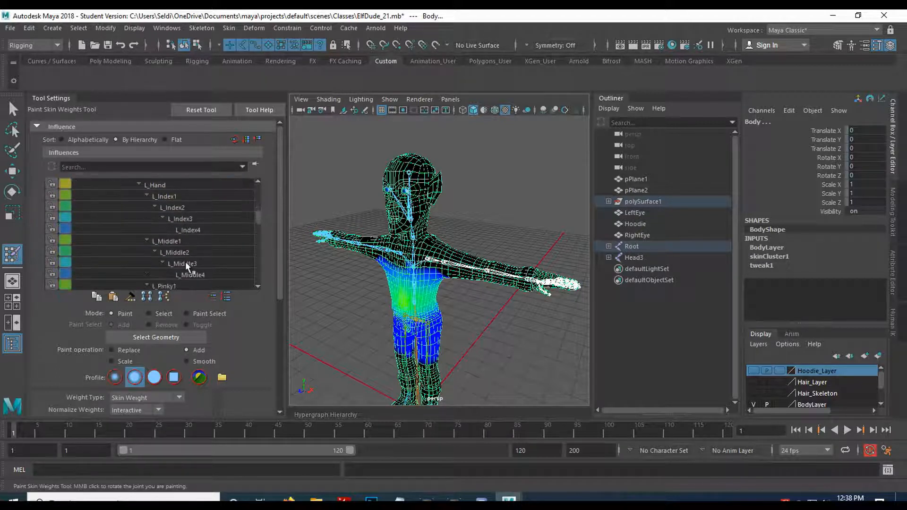
pyautogui.scroll(-17, 188, 261)
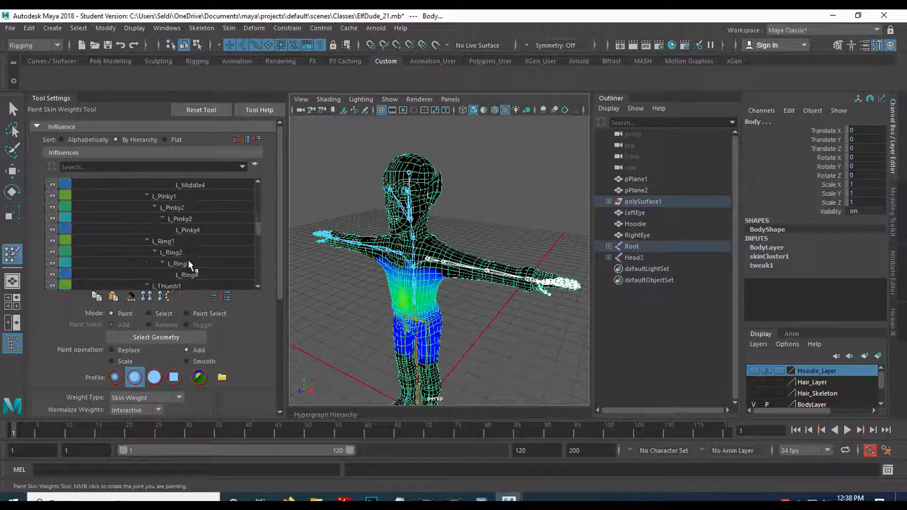
pyautogui.scroll(-2, 188, 260)
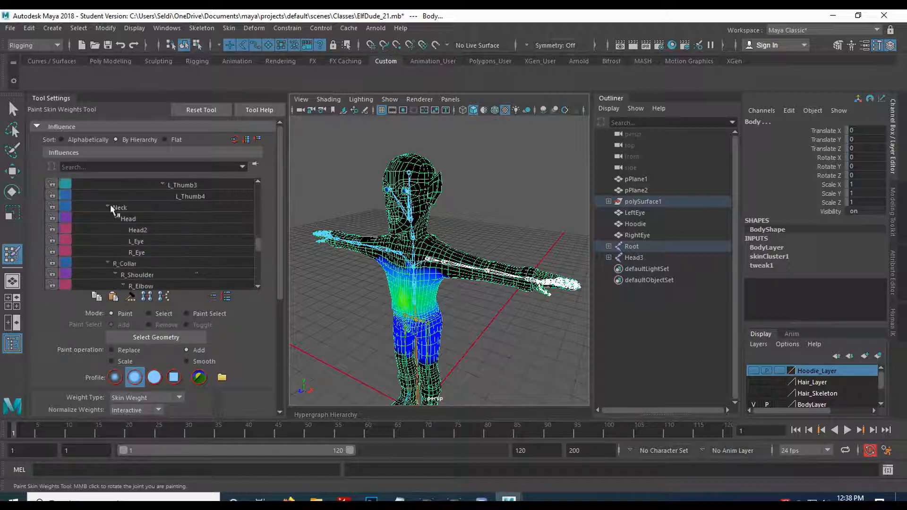
pyautogui.scroll(-15, 146, 259)
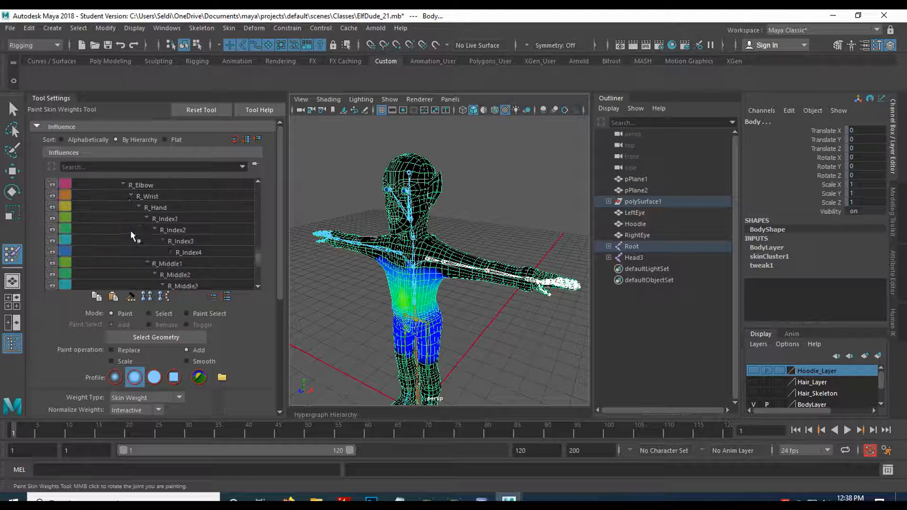
pyautogui.scroll(3, 184, 237)
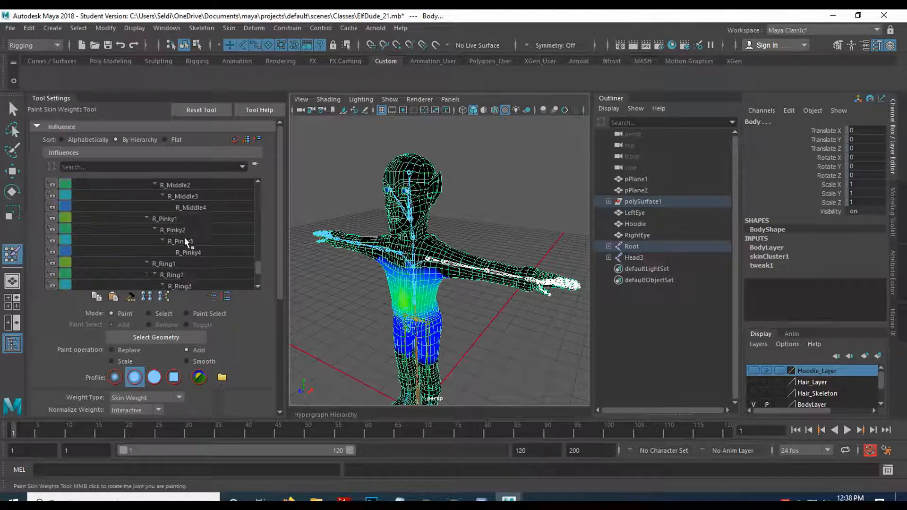
pyautogui.scroll(15, 184, 237)
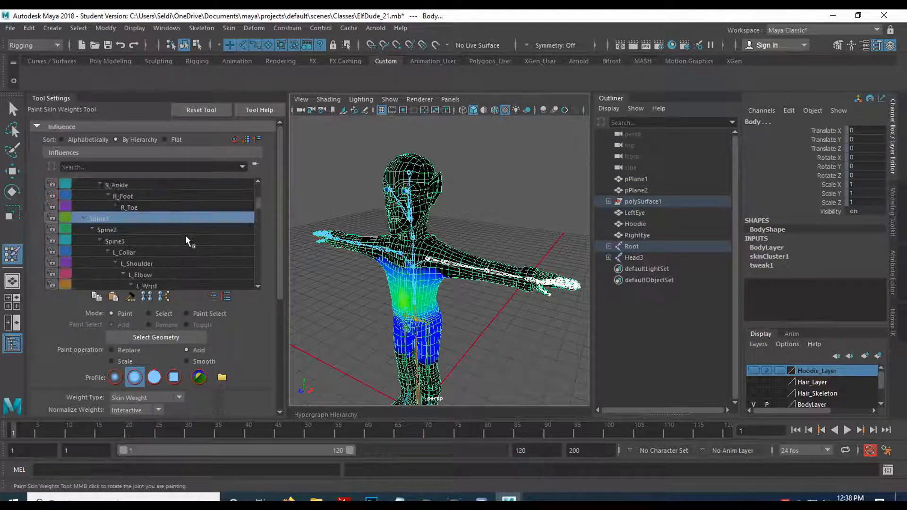
pyautogui.scroll(1, 186, 235)
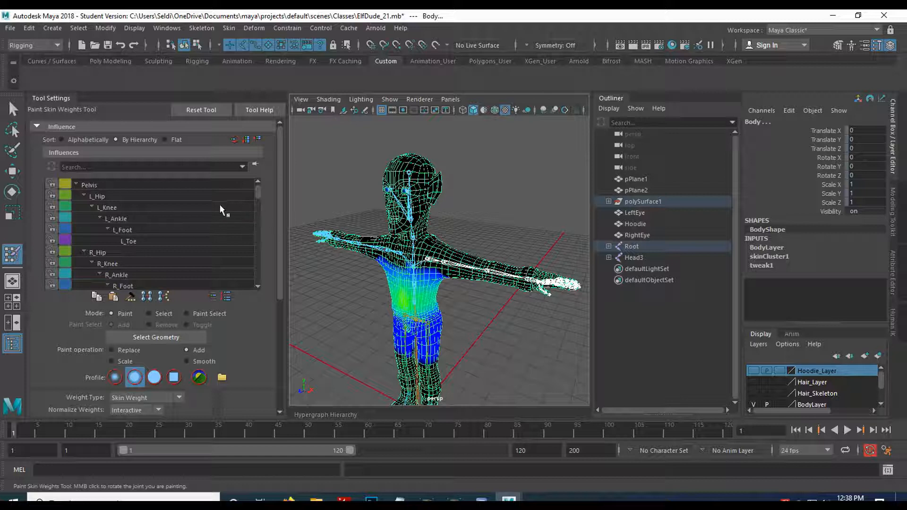
# Review the Paint Skin Weights settings for paint operation, profile, opacity, value and gradient.
pyautogui.scroll(-4, 239, 208)
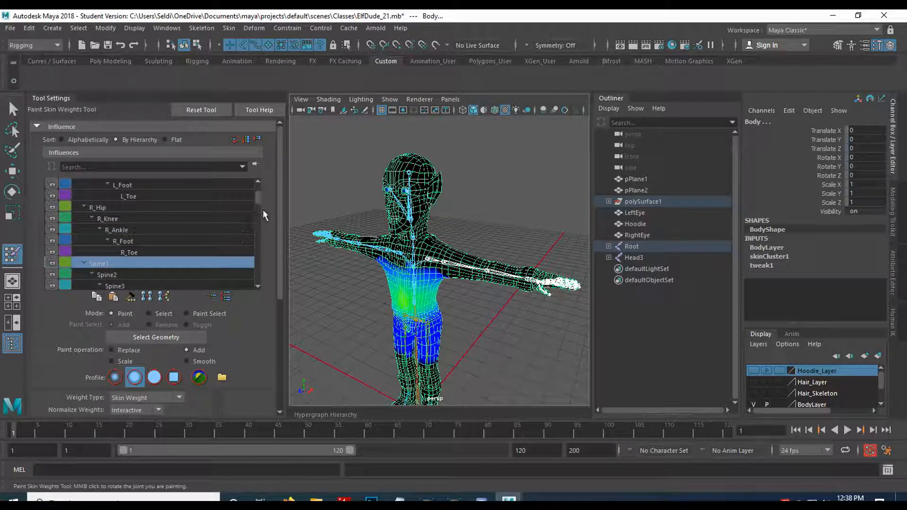
pyautogui.scroll(-4, 272, 252)
pyautogui.scroll(4, 271, 253)
pyautogui.scroll(-6, 271, 253)
pyautogui.scroll(4, 271, 253)
pyautogui.scroll(-4, 271, 254)
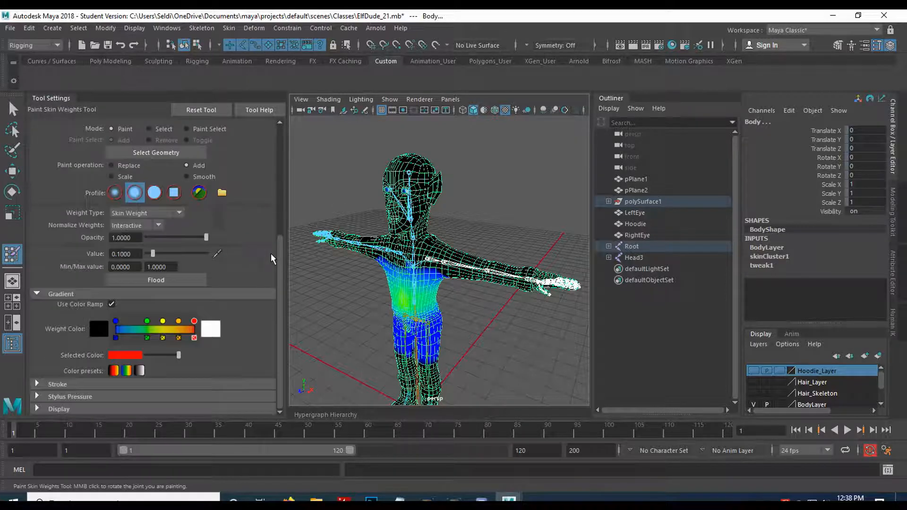
pyautogui.scroll(2, 105, 277)
pyautogui.scroll(3, 105, 278)
pyautogui.scroll(4, 131, 247)
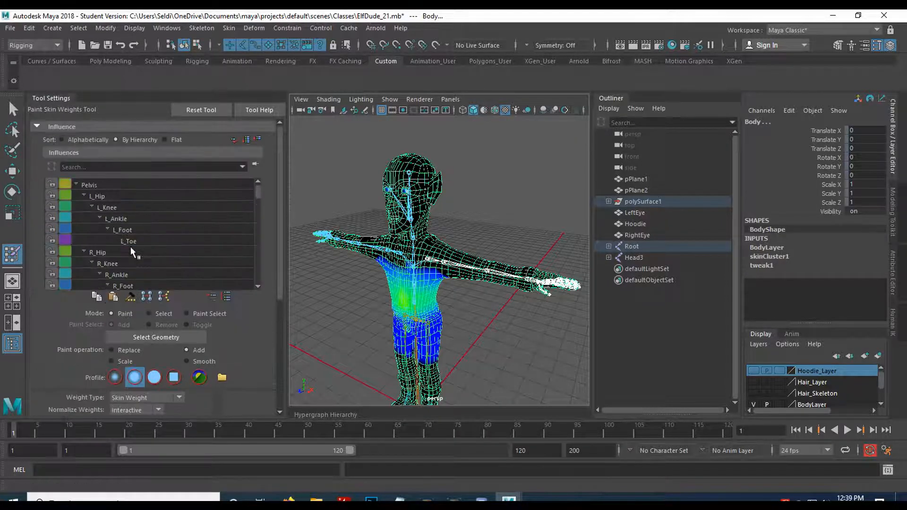
# Turn off Use Color Ramp to inspect the Spine1 weights in grayscale on the torso, and turn it back on.
pyautogui.scroll(-3, 130, 248)
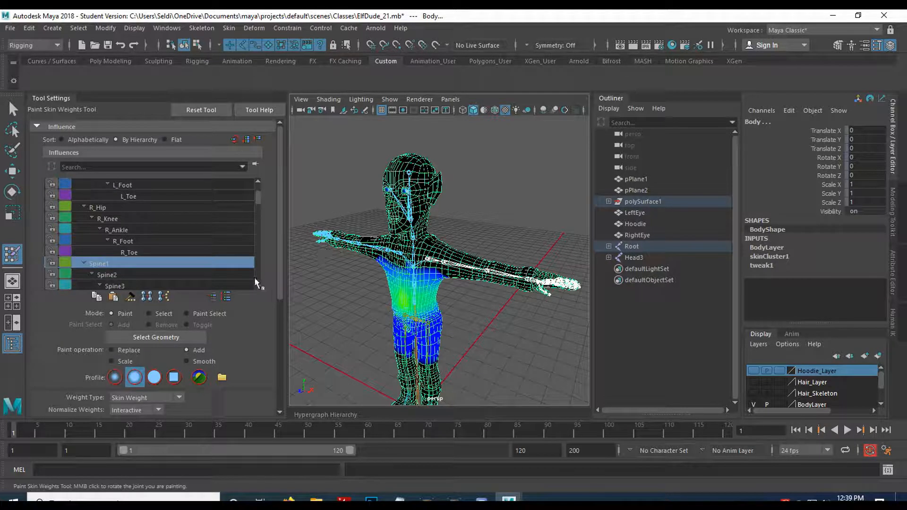
pyautogui.scroll(-3, 259, 313)
pyautogui.scroll(-3, 262, 284)
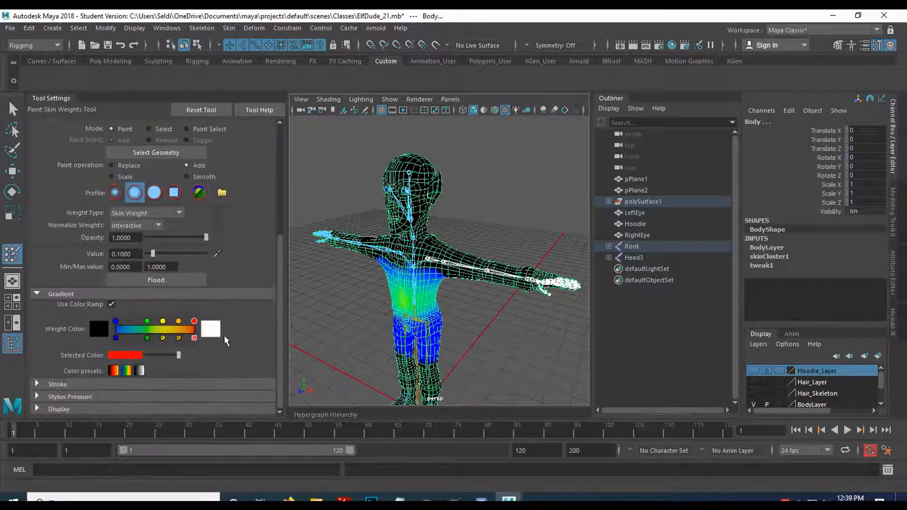
pyautogui.click(112, 305)
pyautogui.scroll(5, 420, 320)
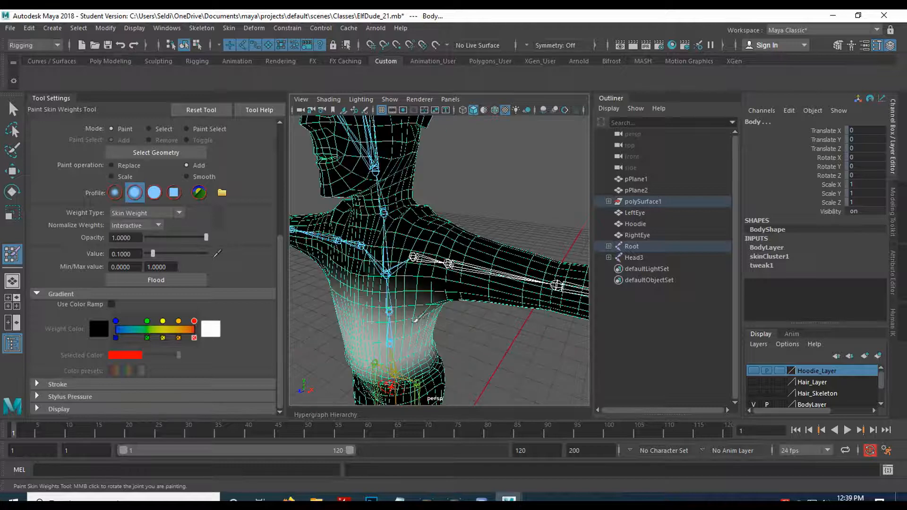
pyautogui.keyDown('alt'); pyautogui.moveTo(416, 319); pyautogui.dragTo(491, 230); pyautogui.keyUp('alt')
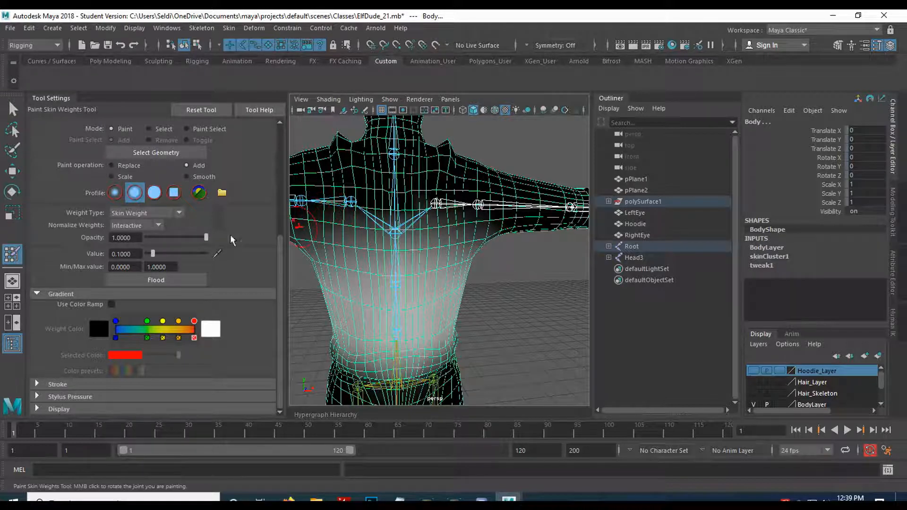
pyautogui.click(112, 305)
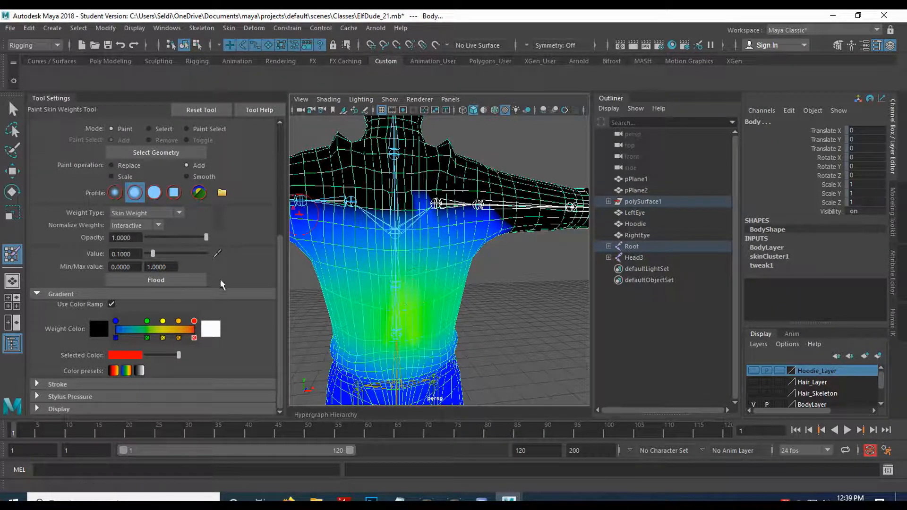
# Hide selection highlighting in the viewport to inspect the Spine1 weights without the wireframe, and show it again.
pyautogui.scroll(3, 237, 289)
pyautogui.scroll(2, 237, 289)
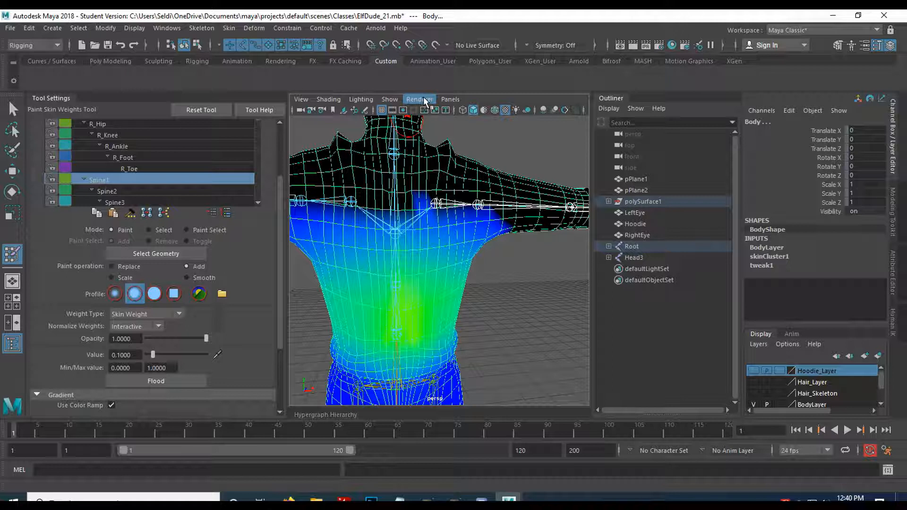
pyautogui.click(390, 100)
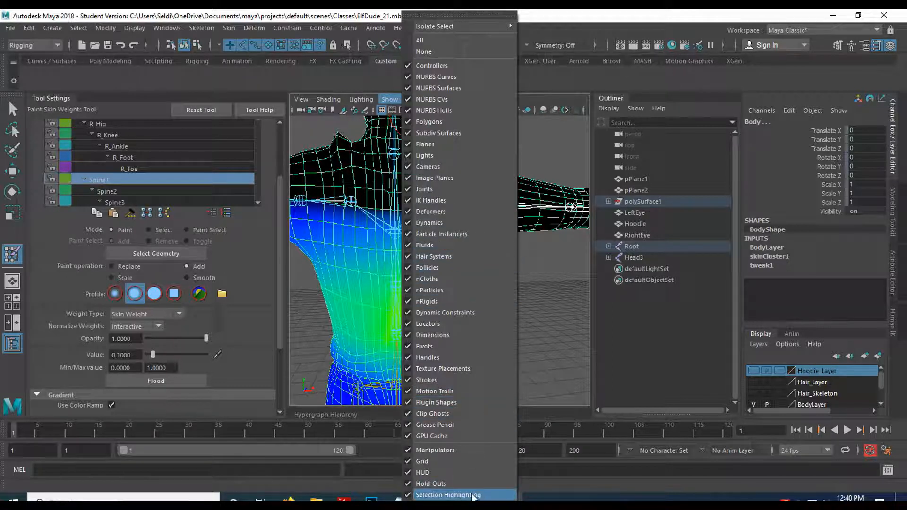
pyautogui.click(452, 495)
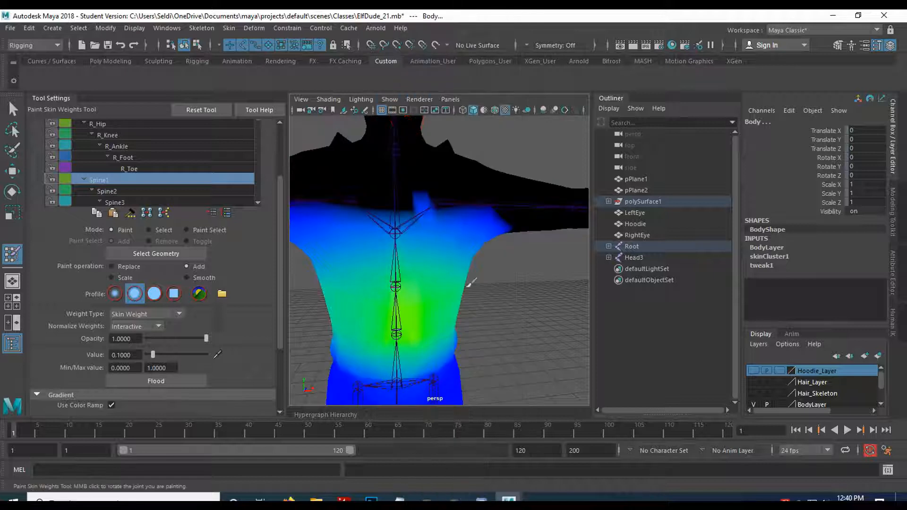
pyautogui.moveTo(499, 317)
pyautogui.keyDown('alt'); pyautogui.mouseDown()
pyautogui.moveTo(426, 324)
pyautogui.moveTo(356, 356)
pyautogui.moveTo(430, 310)
pyautogui.moveTo(461, 313)
pyautogui.moveTo(458, 348)
pyautogui.moveTo(385, 92)
pyautogui.mouseUp(); pyautogui.keyUp('alt')
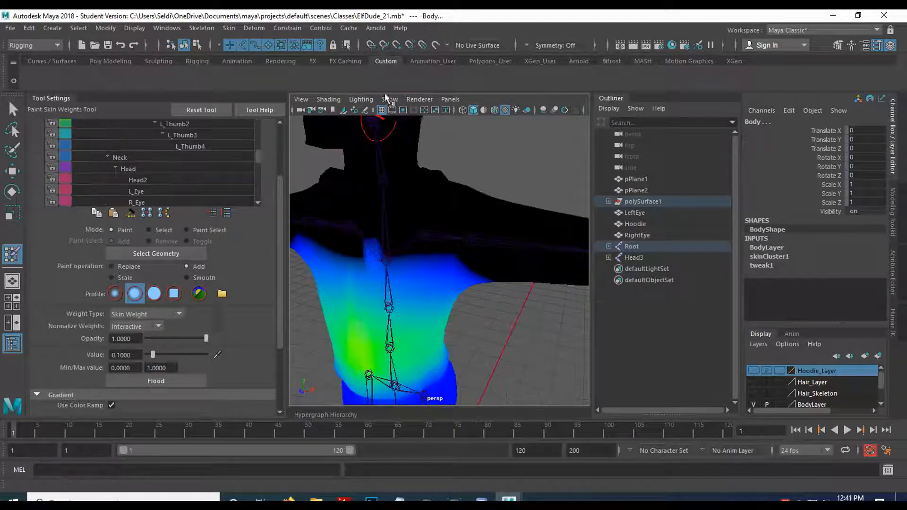
pyautogui.click(390, 99)
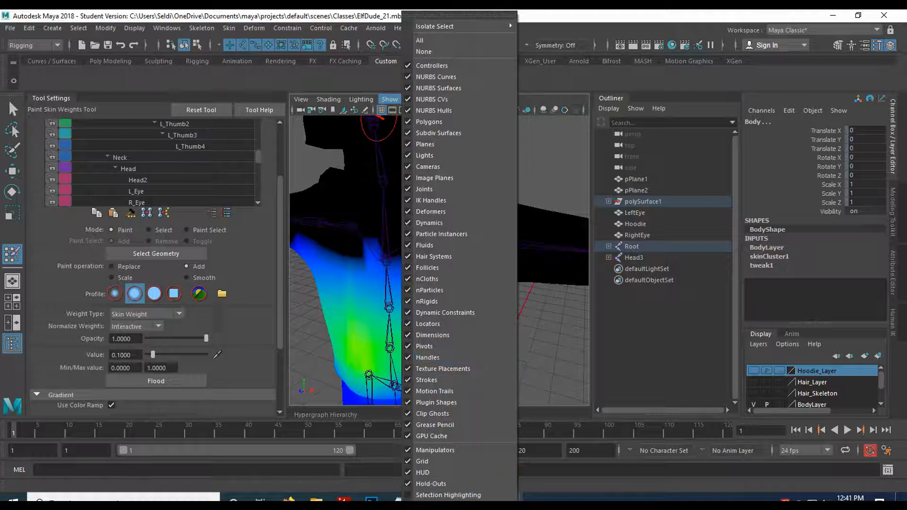
pyautogui.click(455, 496)
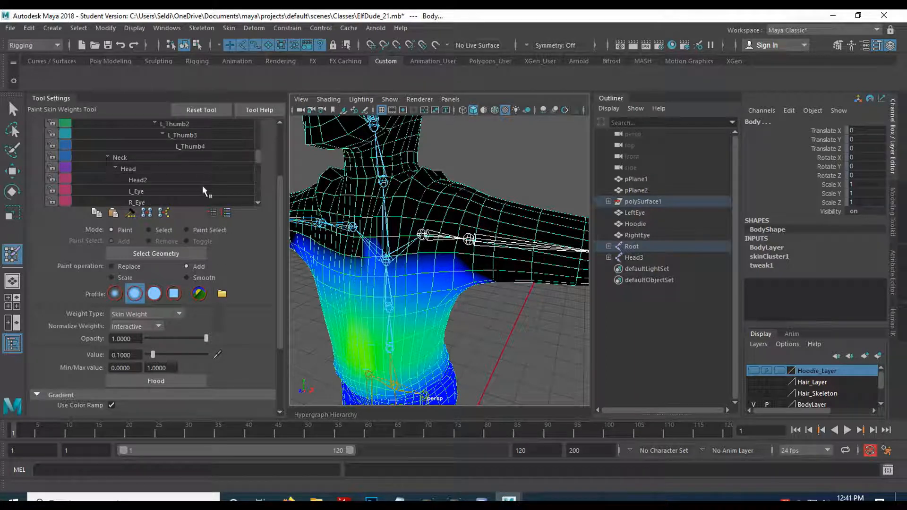
pyautogui.scroll(2, 161, 178)
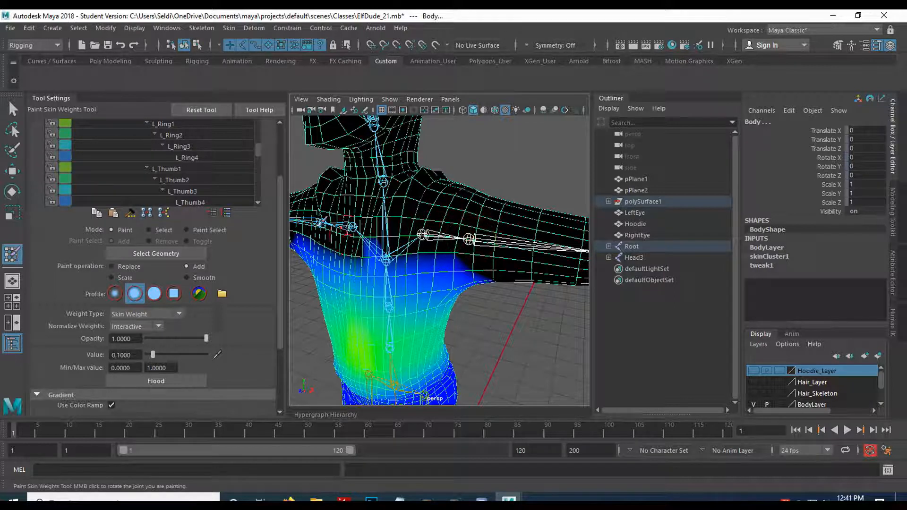
pyautogui.scroll(6, 208, 174)
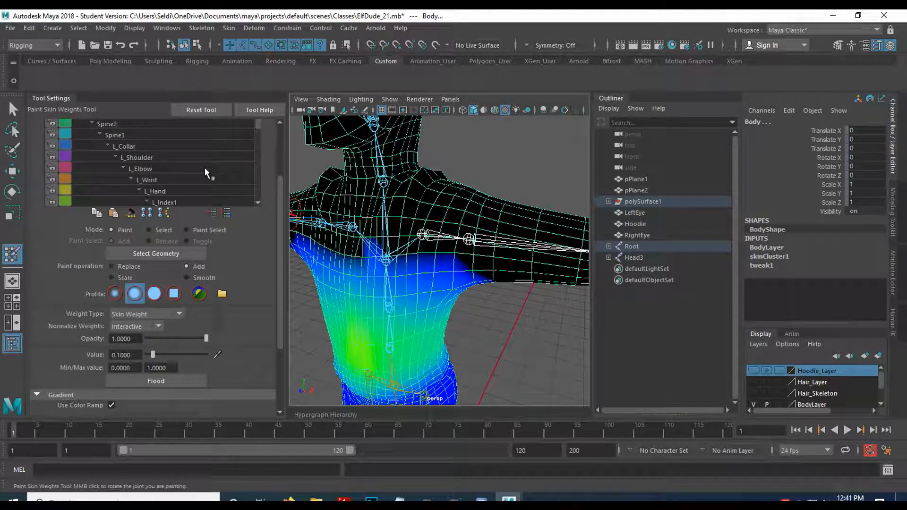
# Examine the L_Collar influence's weights across the chest, shoulder and upper arm.
pyautogui.click(134, 149)
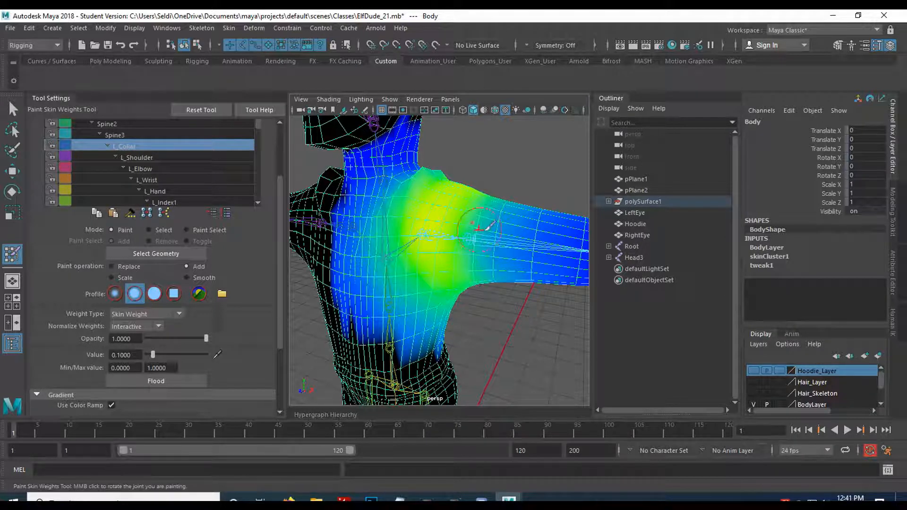
pyautogui.keyDown('alt'); pyautogui.moveTo(397, 237); pyautogui.dragTo(450, 233); pyautogui.keyUp('alt')
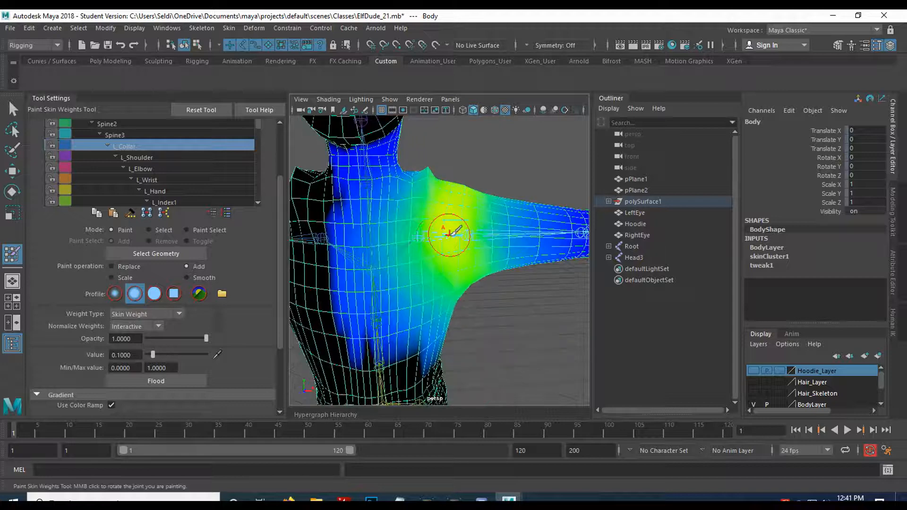
pyautogui.keyDown('alt'); pyautogui.moveTo(450, 233); pyautogui.dragTo(365, 241, button='middle'); pyautogui.keyUp('alt')
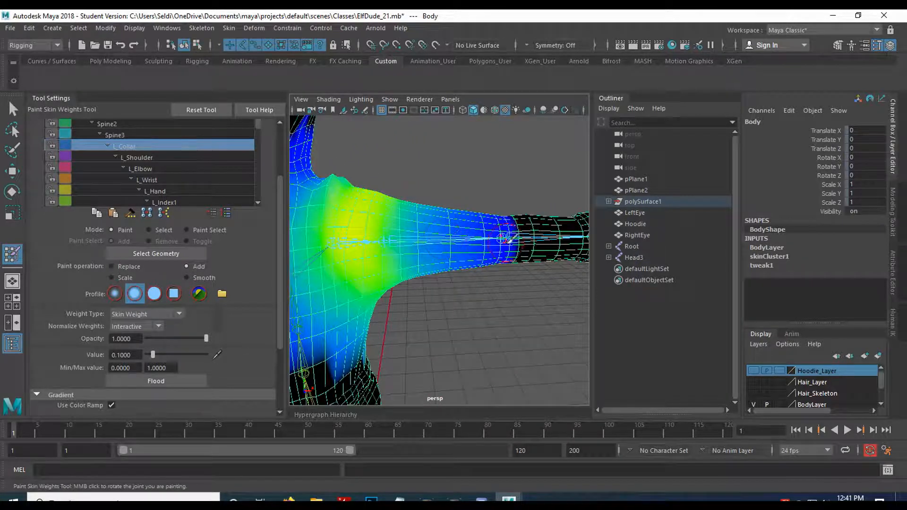
pyautogui.keyDown('alt'); pyautogui.moveTo(437, 241); pyautogui.dragTo(416, 241); pyautogui.keyUp('alt')
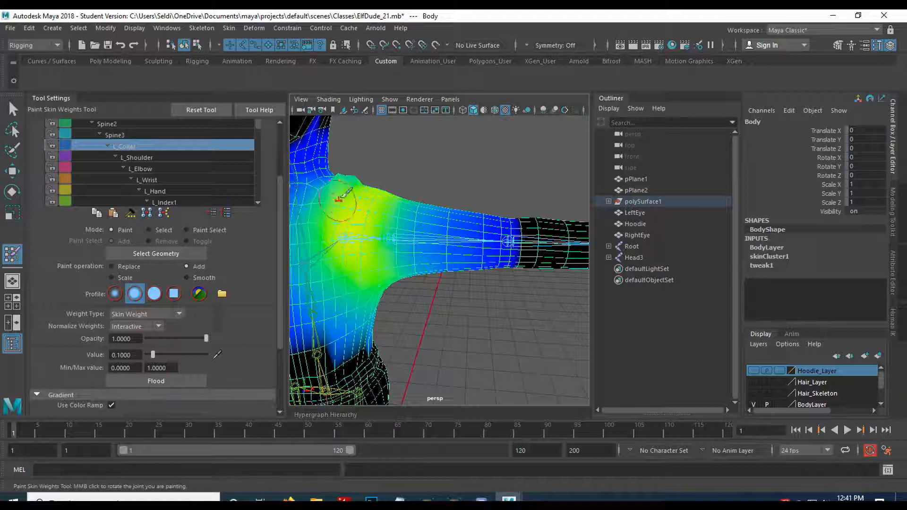
# Examine the L_Shoulder influence's weights from the chest and armpit along the arm to the wrist.
pyautogui.click(137, 158)
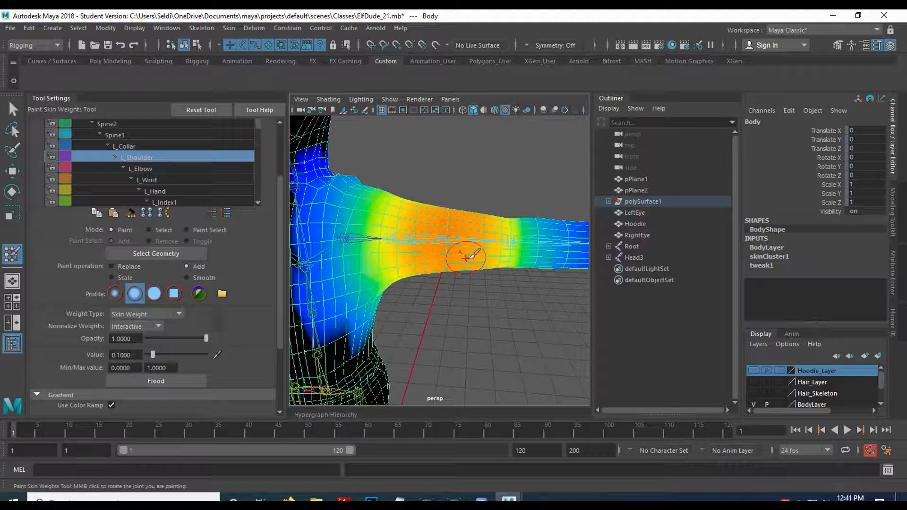
pyautogui.moveTo(469, 251)
pyautogui.keyDown('alt'); pyautogui.mouseDown(button='middle')
pyautogui.moveTo(385, 255)
pyautogui.moveTo(396, 264)
pyautogui.mouseUp(button='middle'); pyautogui.keyUp('alt')
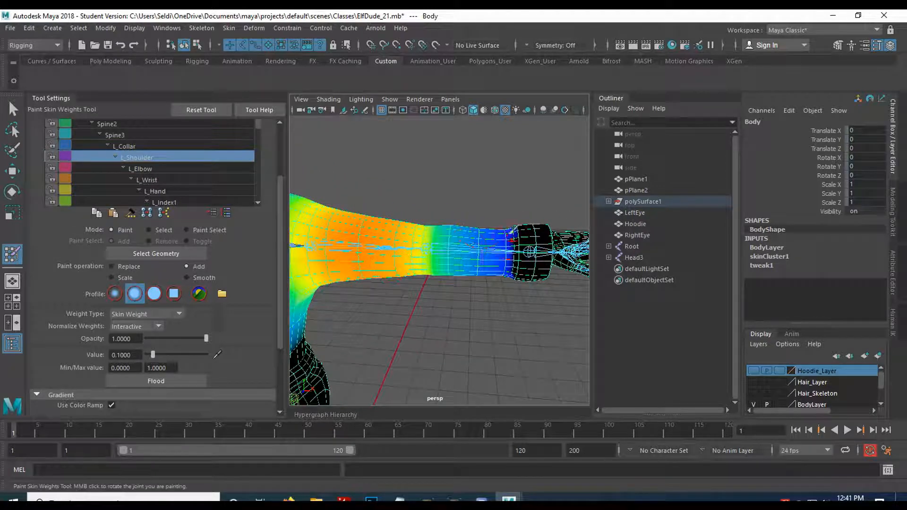
pyautogui.moveTo(340, 233)
pyautogui.keyDown('alt'); pyautogui.mouseDown(button='middle')
pyautogui.moveTo(384, 225)
pyautogui.moveTo(406, 232)
pyautogui.mouseUp(button='middle'); pyautogui.keyUp('alt')
pyautogui.keyDown('alt'); pyautogui.moveTo(509, 251); pyautogui.dragTo(404, 232); pyautogui.keyUp('alt')
pyautogui.keyDown('alt'); pyautogui.moveTo(414, 275); pyautogui.dragTo(423, 280, button='right'); pyautogui.keyUp('alt')
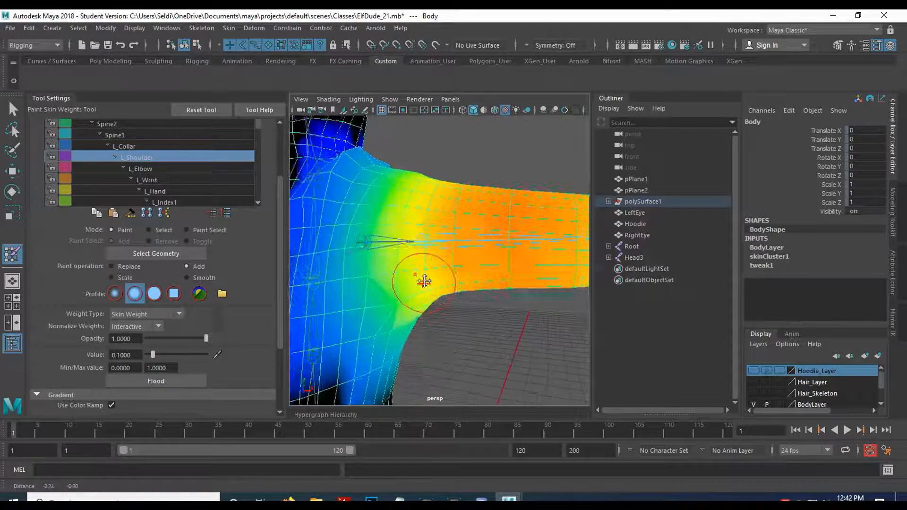
pyautogui.keyDown('alt'); pyautogui.moveTo(424, 279); pyautogui.dragTo(444, 212, button='middle'); pyautogui.keyUp('alt')
pyautogui.keyDown('alt'); pyautogui.moveTo(443, 267); pyautogui.dragTo(436, 228, button='right'); pyautogui.keyUp('alt')
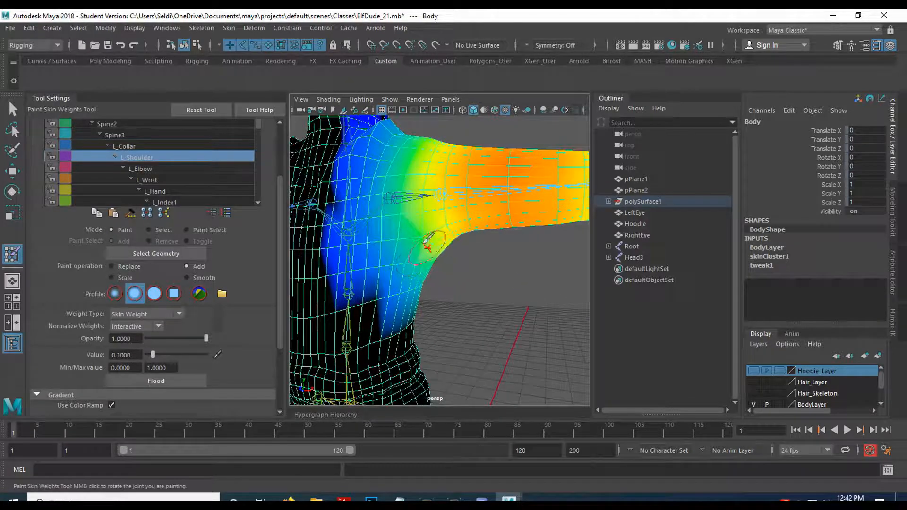
# Raise the left arm by rotating the L_Shoulder joint to about 50 degrees on Z.
pyautogui.press('q')
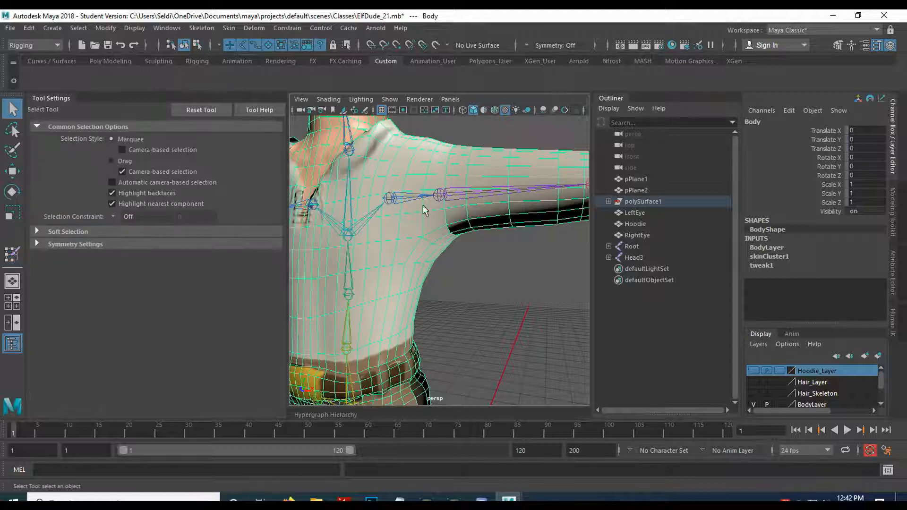
pyautogui.click(449, 194)
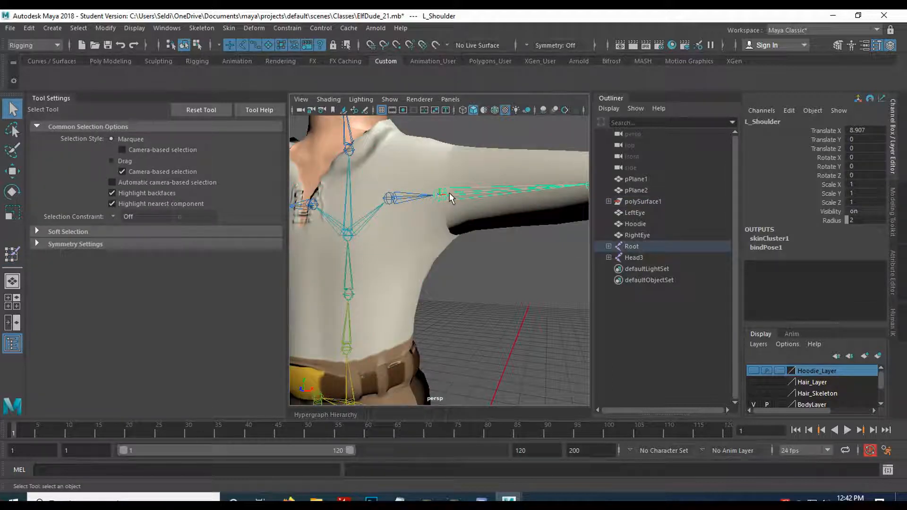
pyautogui.press('e')
pyautogui.moveTo(483, 165); pyautogui.dragTo(437, 112)
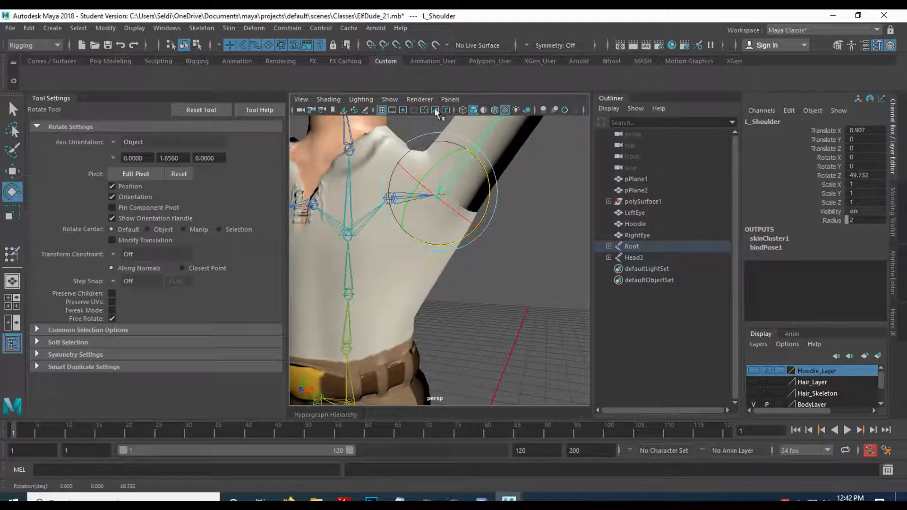
# Reactivate Paint Skin Weights on the body and inspect the L_Shoulder weights around the raised arm's armpit.
pyautogui.click(410, 263)
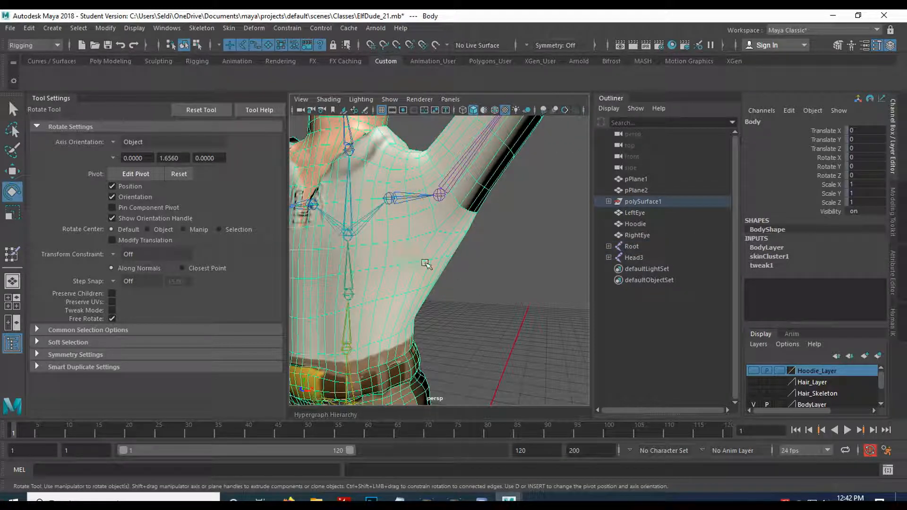
pyautogui.keyDown('shift'); pyautogui.click(437, 191); pyautogui.keyUp('shift')
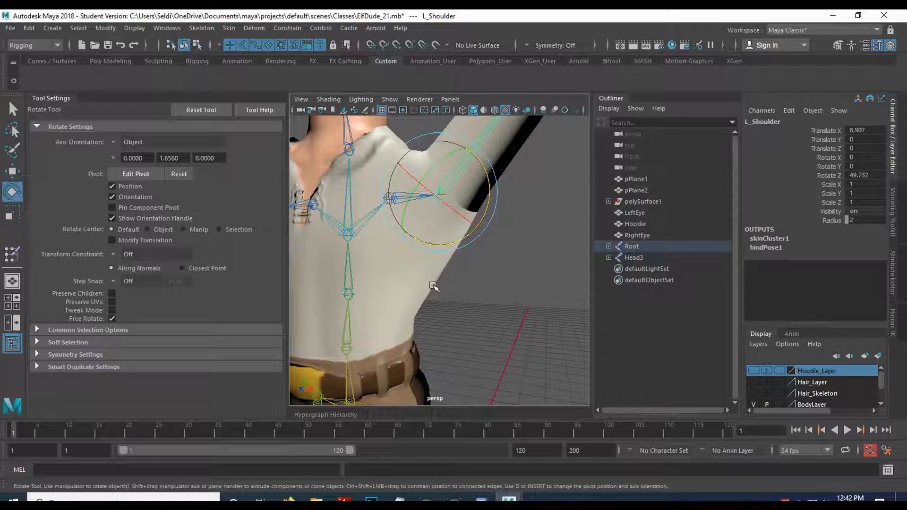
pyautogui.click(11, 255)
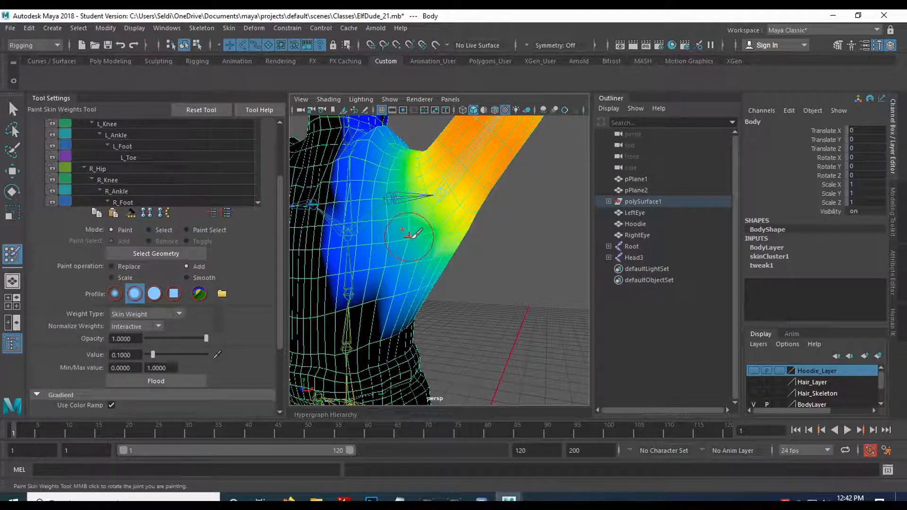
pyautogui.moveTo(450, 245)
pyautogui.mouseDown()
pyautogui.moveTo(445, 265)
pyautogui.moveTo(424, 226)
pyautogui.moveTo(418, 253)
pyautogui.moveTo(446, 247)
pyautogui.moveTo(417, 245)
pyautogui.mouseUp()
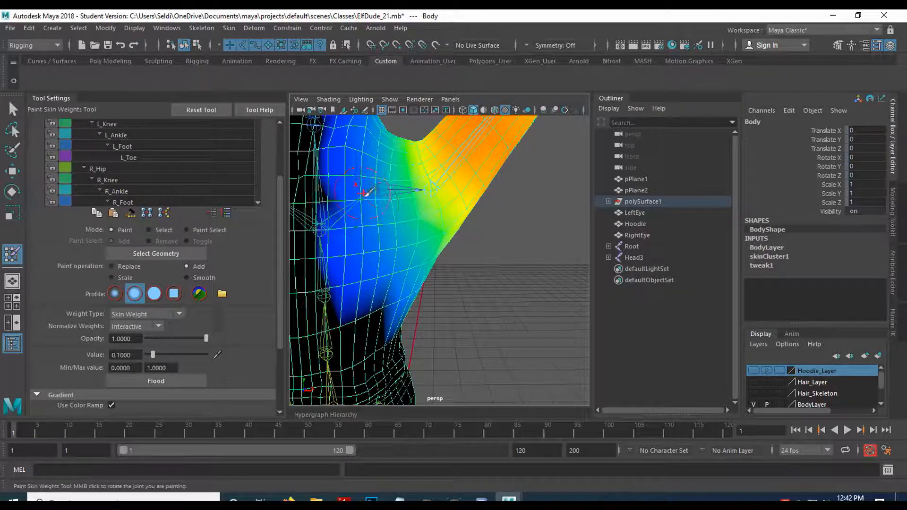
pyautogui.keyDown('alt'); pyautogui.moveTo(422, 181); pyautogui.dragTo(428, 188); pyautogui.keyUp('alt')
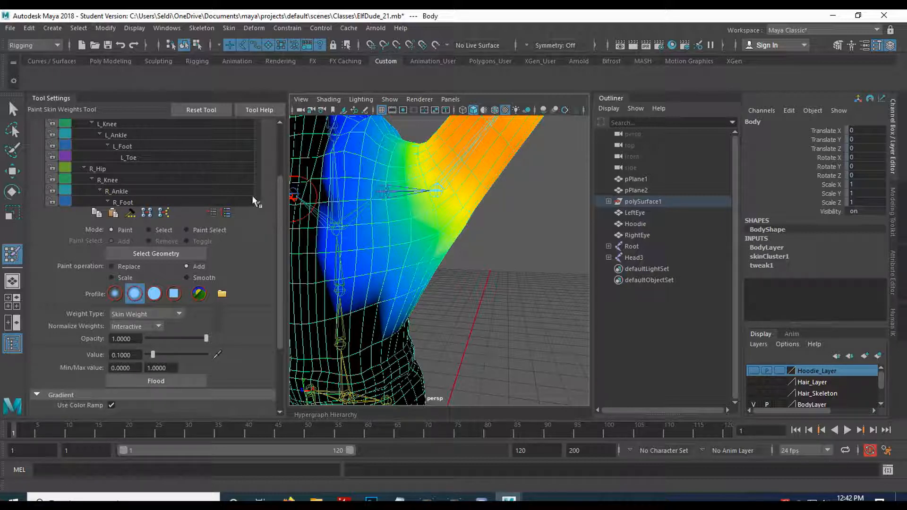
# Add L_Collar weight around the left armpit, front and back, using the Add operation at value 0.1.
pyautogui.scroll(3, 272, 242)
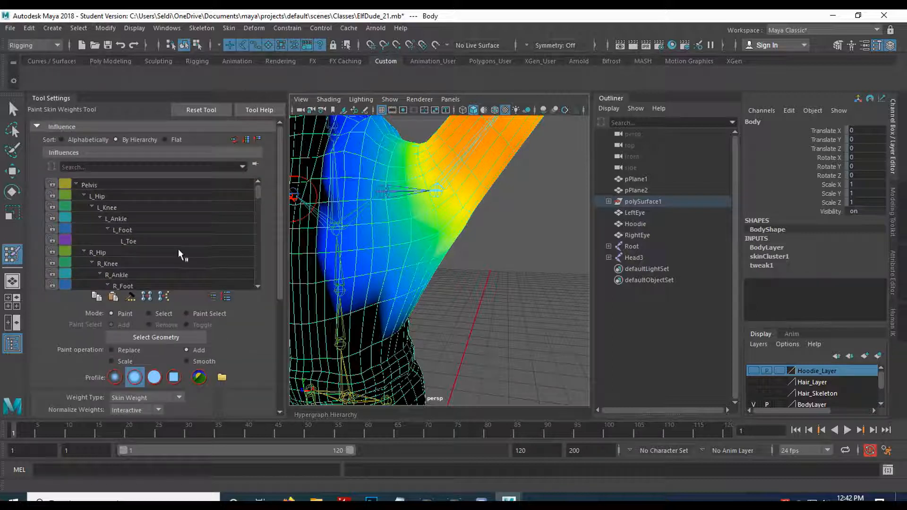
pyautogui.scroll(-5, 169, 221)
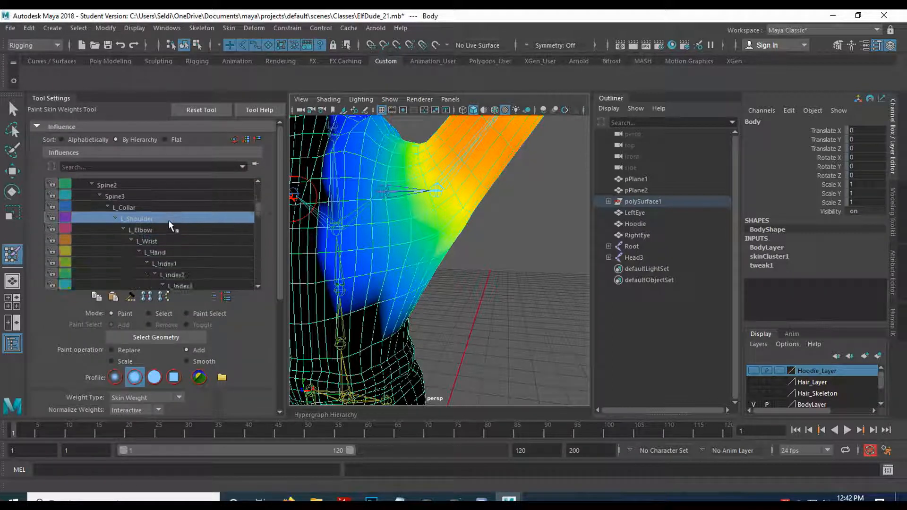
pyautogui.click(126, 208)
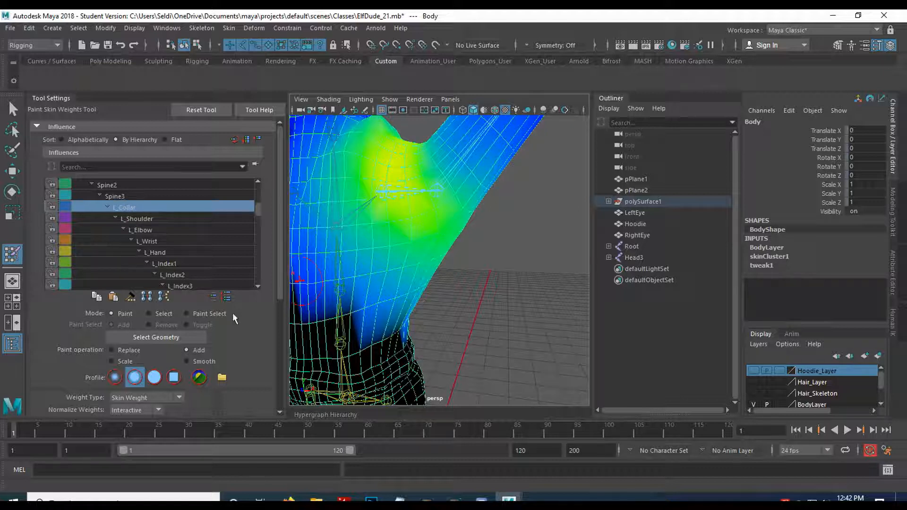
pyautogui.scroll(-3, 230, 319)
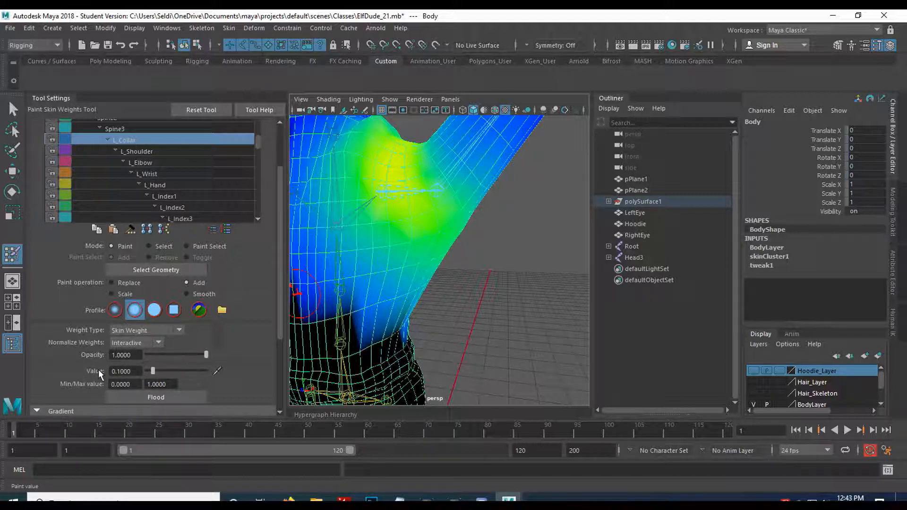
pyautogui.scroll(-2, 98, 370)
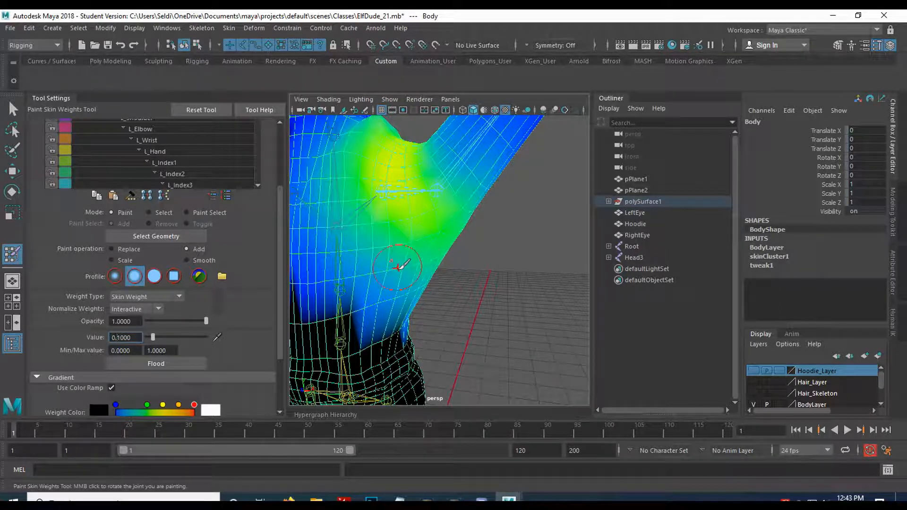
pyautogui.keyDown('alt'); pyautogui.moveTo(357, 265); pyautogui.dragTo(413, 263); pyautogui.keyUp('alt')
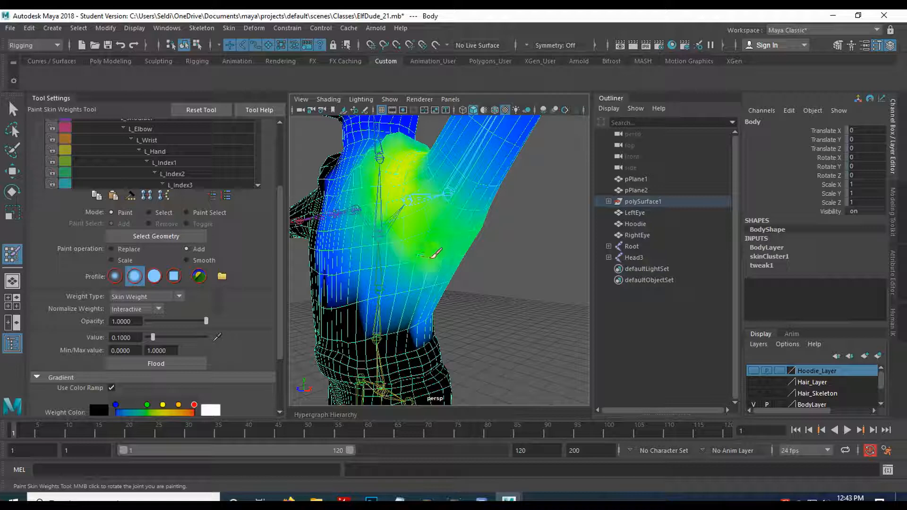
pyautogui.moveTo(433, 267)
pyautogui.keyDown('alt'); pyautogui.mouseDown()
pyautogui.moveTo(439, 259)
pyautogui.moveTo(432, 269)
pyautogui.moveTo(366, 269)
pyautogui.moveTo(411, 187)
pyautogui.moveTo(411, 239)
pyautogui.moveTo(470, 201)
pyautogui.mouseUp(); pyautogui.keyUp('alt')
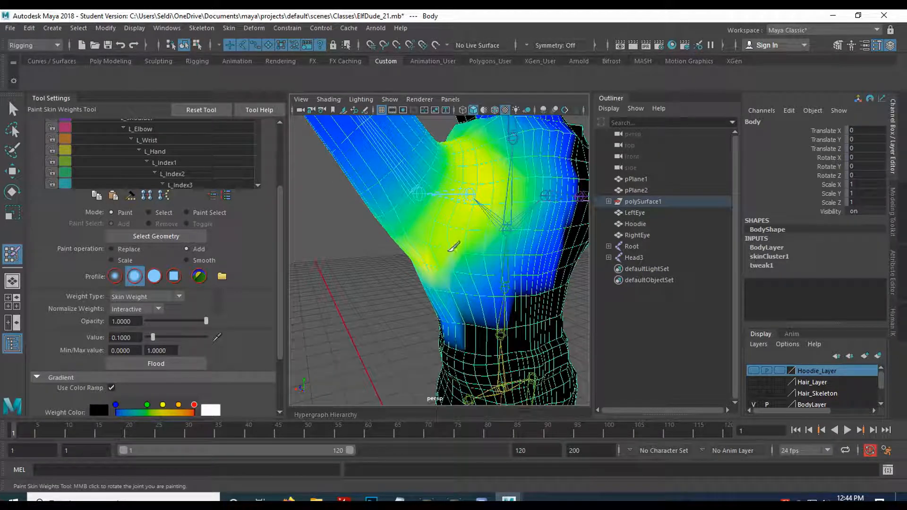
pyautogui.keyDown('alt'); pyautogui.moveTo(405, 273); pyautogui.dragTo(470, 263); pyautogui.keyUp('alt')
pyautogui.keyDown('alt'); pyautogui.moveTo(409, 256); pyautogui.dragTo(434, 217); pyautogui.keyUp('alt')
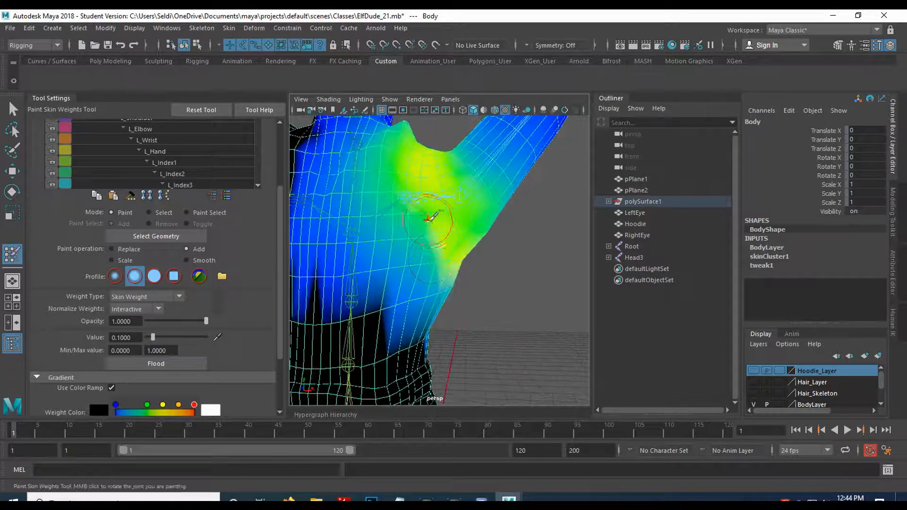
pyautogui.moveTo(472, 279)
pyautogui.keyDown('alt'); pyautogui.mouseDown()
pyautogui.moveTo(433, 279)
pyautogui.moveTo(473, 271)
pyautogui.mouseUp(); pyautogui.keyUp('alt')
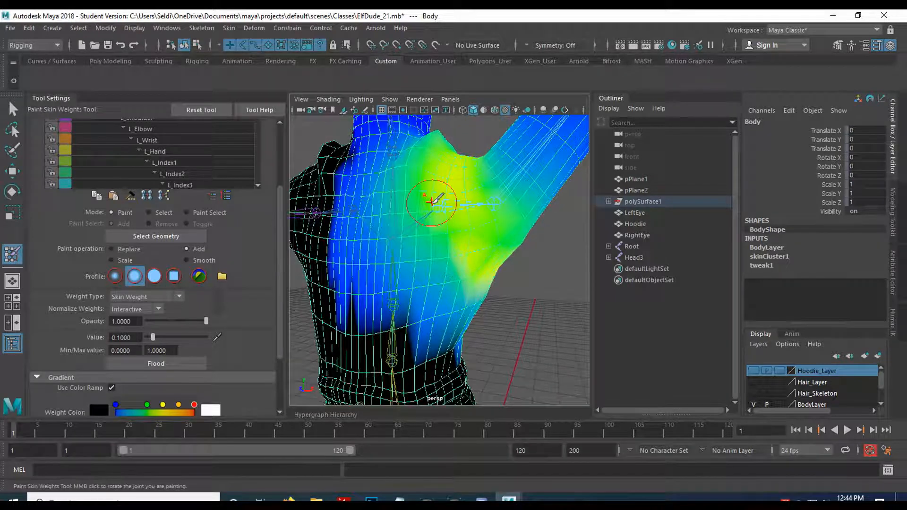
pyautogui.keyDown('alt'); pyautogui.moveTo(468, 308); pyautogui.dragTo(469, 300); pyautogui.keyUp('alt')
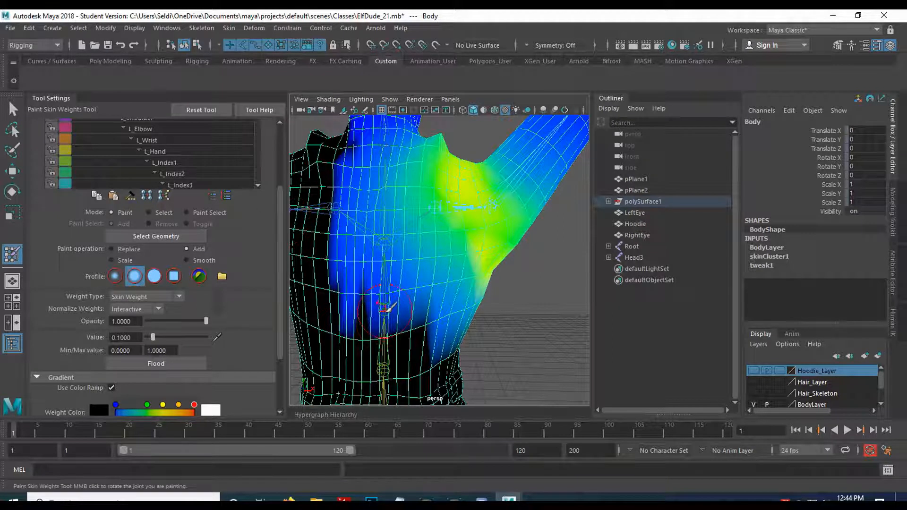
# Add Spine2 weight at value 0.1 along the left side of the torso below the armpit, front and back.
pyautogui.scroll(3, 174, 163)
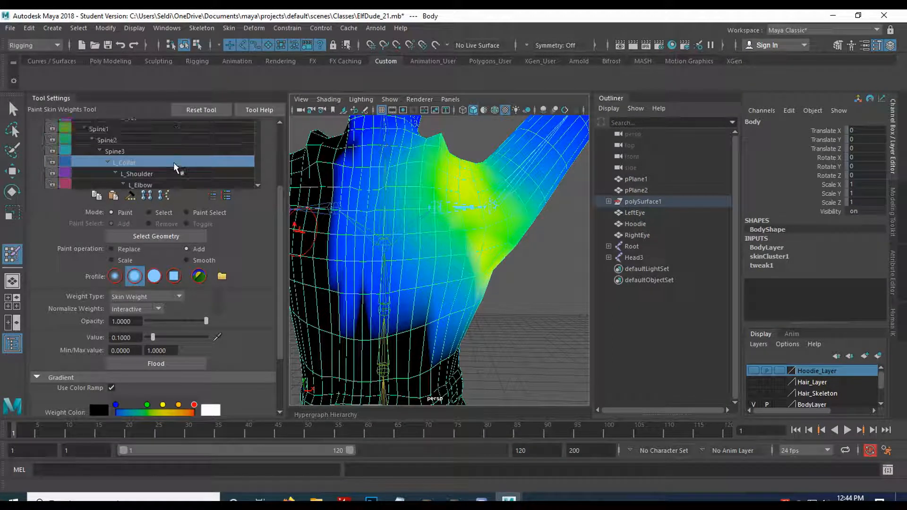
pyautogui.scroll(1, 174, 163)
pyautogui.click(116, 152)
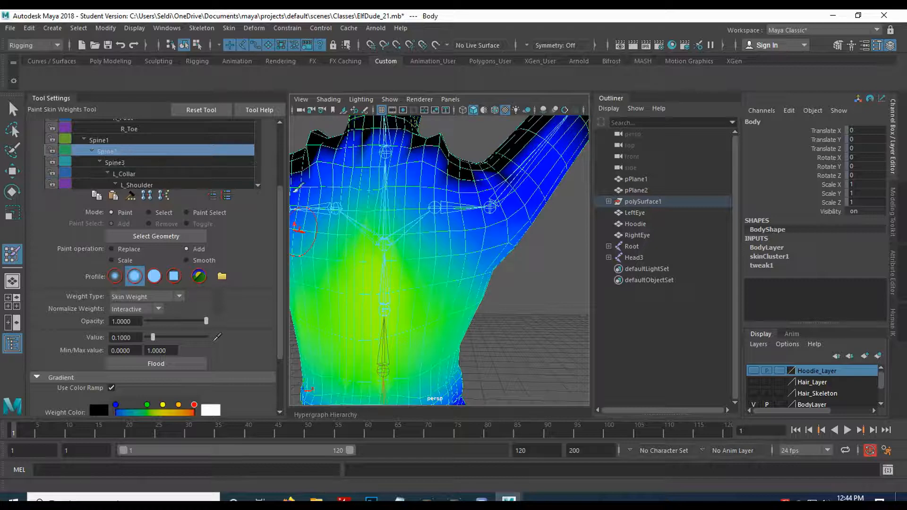
pyautogui.moveTo(444, 305)
pyautogui.keyDown('alt'); pyautogui.mouseDown()
pyautogui.moveTo(414, 333)
pyautogui.moveTo(447, 302)
pyautogui.mouseUp(); pyautogui.keyUp('alt')
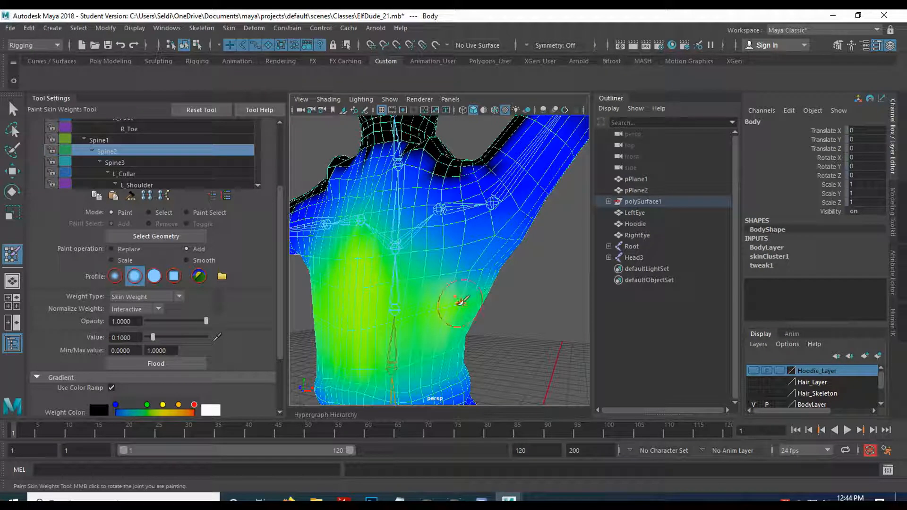
pyautogui.keyDown('alt'); pyautogui.moveTo(493, 289); pyautogui.dragTo(381, 314); pyautogui.keyUp('alt')
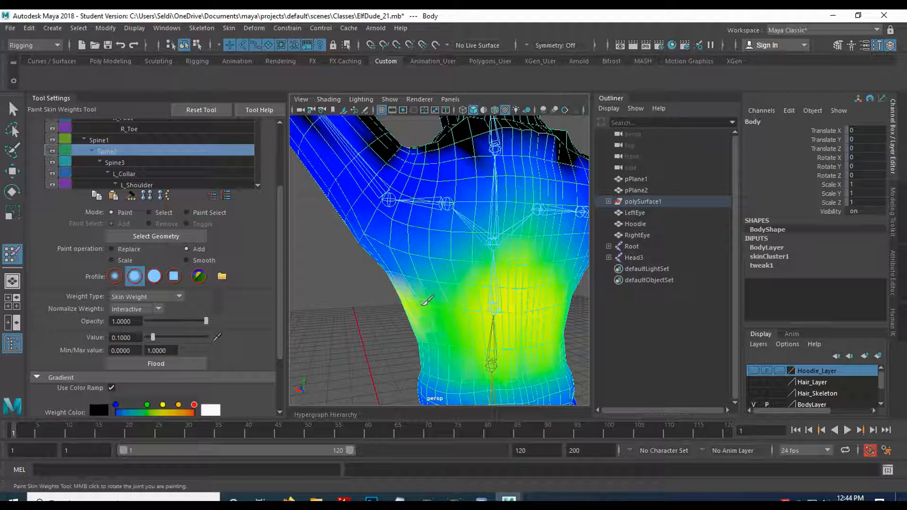
pyautogui.moveTo(442, 290)
pyautogui.keyDown('alt'); pyautogui.mouseDown()
pyautogui.moveTo(425, 304)
pyautogui.moveTo(529, 300)
pyautogui.moveTo(459, 310)
pyautogui.moveTo(469, 317)
pyautogui.moveTo(429, 304)
pyautogui.moveTo(441, 293)
pyautogui.moveTo(493, 299)
pyautogui.moveTo(425, 300)
pyautogui.moveTo(485, 295)
pyautogui.mouseUp(); pyautogui.keyUp('alt')
pyautogui.moveTo(427, 307)
pyautogui.mouseDown()
pyautogui.moveTo(496, 298)
pyautogui.moveTo(521, 318)
pyautogui.moveTo(494, 325)
pyautogui.mouseUp()
pyautogui.scroll(-3, 481, 311)
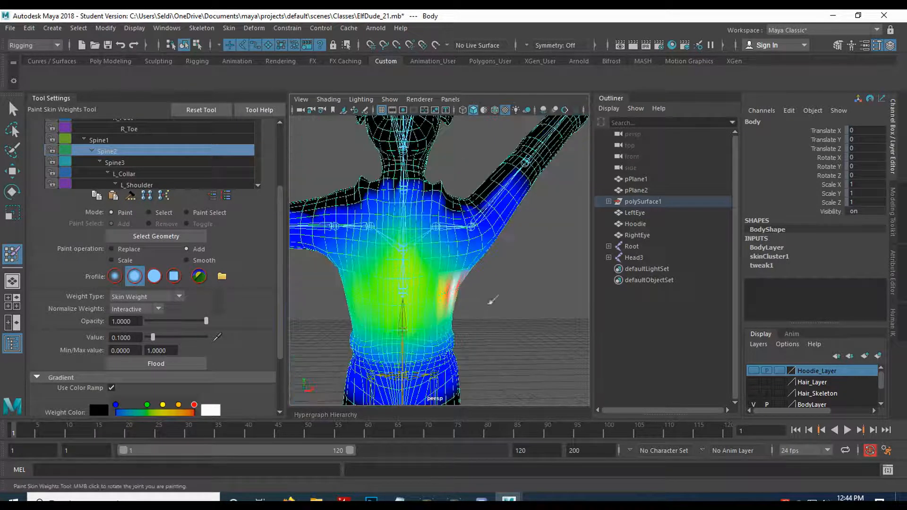
pyautogui.scroll(3, 510, 300)
pyautogui.keyDown('alt'); pyautogui.moveTo(507, 299); pyautogui.dragTo(468, 304); pyautogui.keyUp('alt')
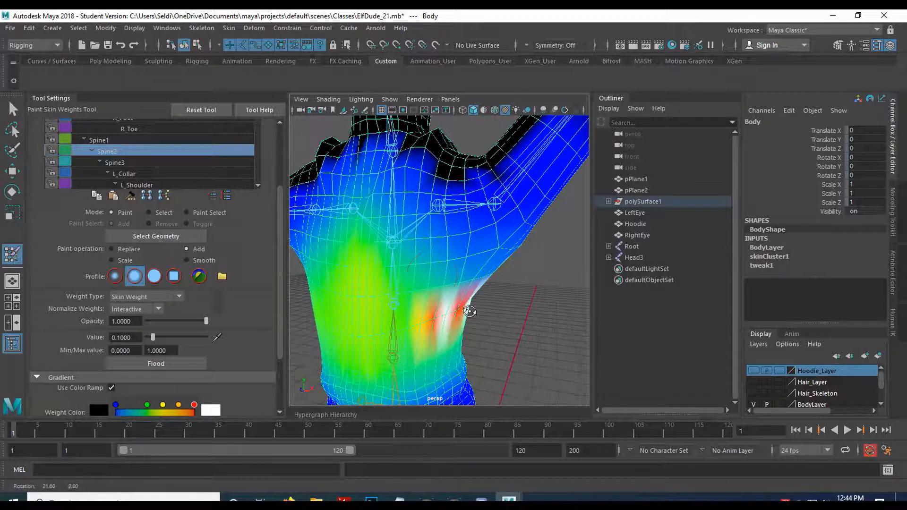
# Test the armpit deformation by rotating L_Shoulder down to about -69 degrees on Z and back up to about 42 degrees.
pyautogui.press('q')
pyautogui.click(501, 202)
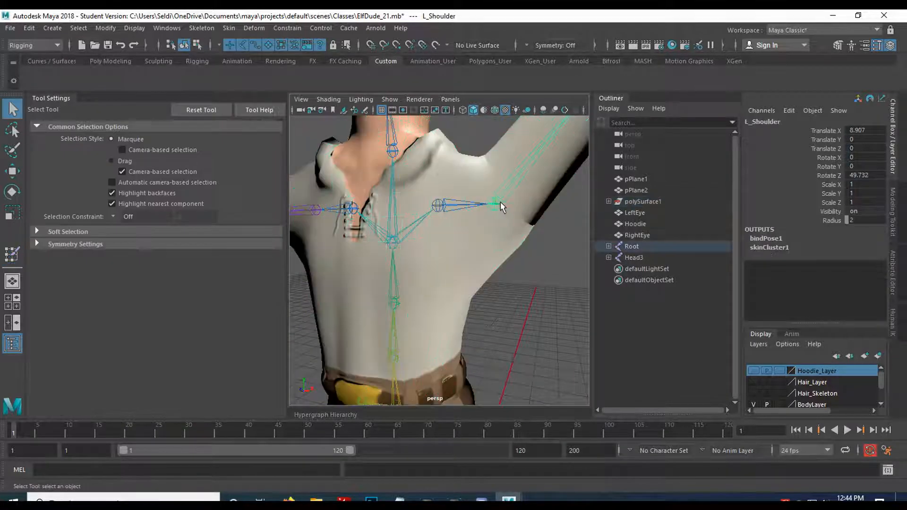
pyautogui.press('e')
pyautogui.moveTo(501, 252); pyautogui.dragTo(462, 299)
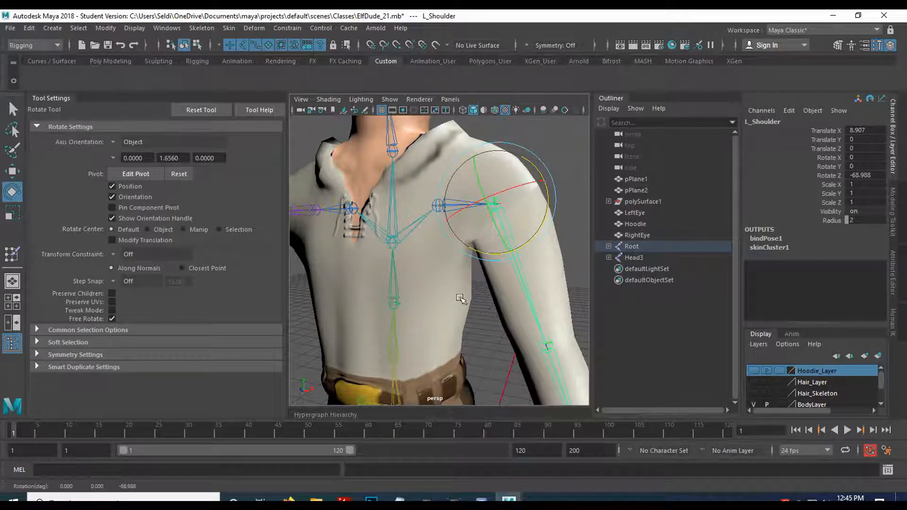
pyautogui.moveTo(534, 229); pyautogui.dragTo(448, 296)
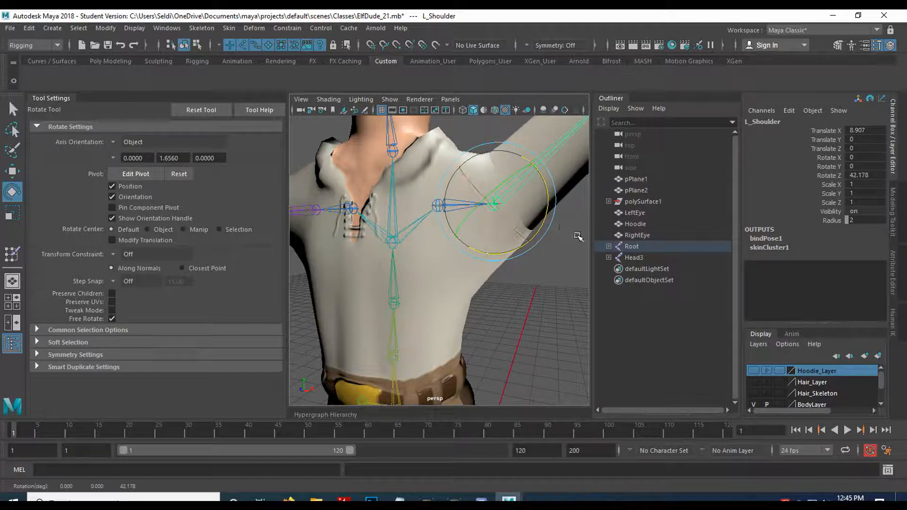
# Reactivate Paint Skin Weights on the body and undo the heavy Spine2 strokes on the left side of the torso.
pyautogui.click(432, 307)
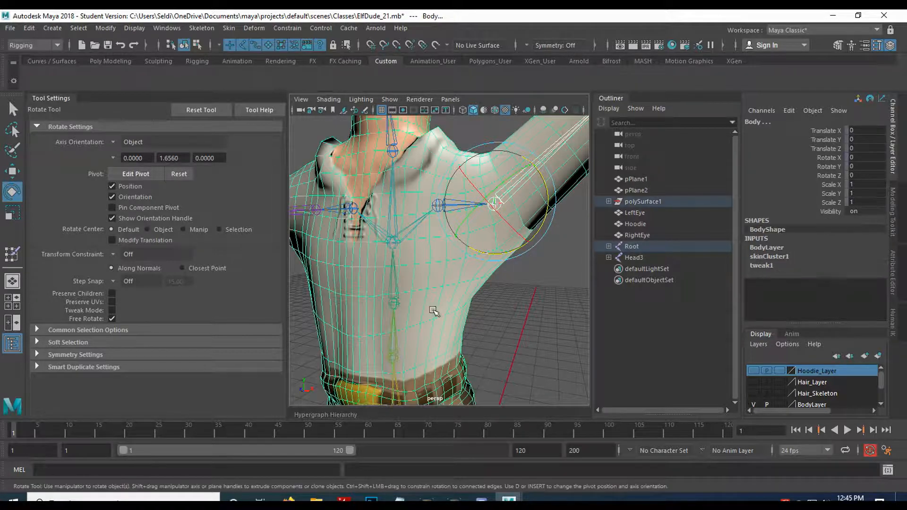
pyautogui.click(12, 255)
pyautogui.moveTo(432, 321)
pyautogui.keyDown('alt'); pyautogui.mouseDown()
pyautogui.moveTo(422, 312)
pyautogui.moveTo(404, 316)
pyautogui.moveTo(453, 301)
pyautogui.mouseUp(); pyautogui.keyUp('alt')
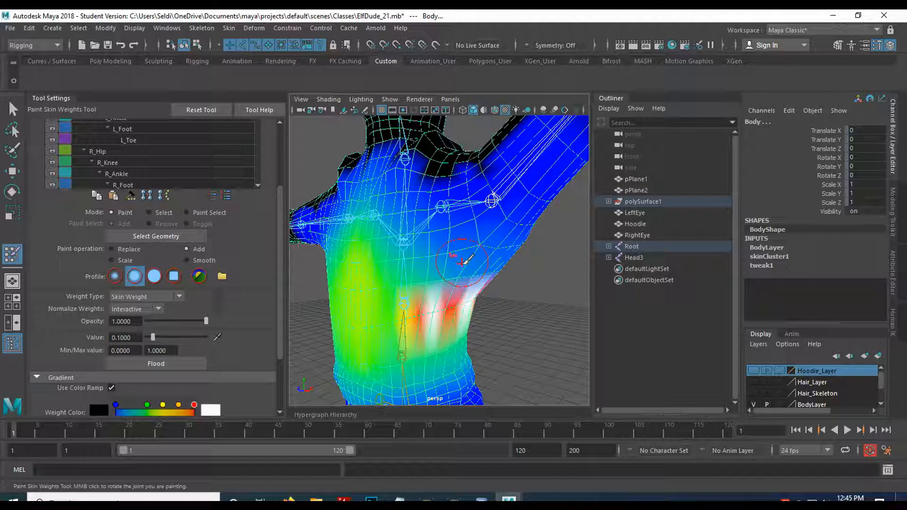
pyautogui.hotkey('ctrl', 'z')
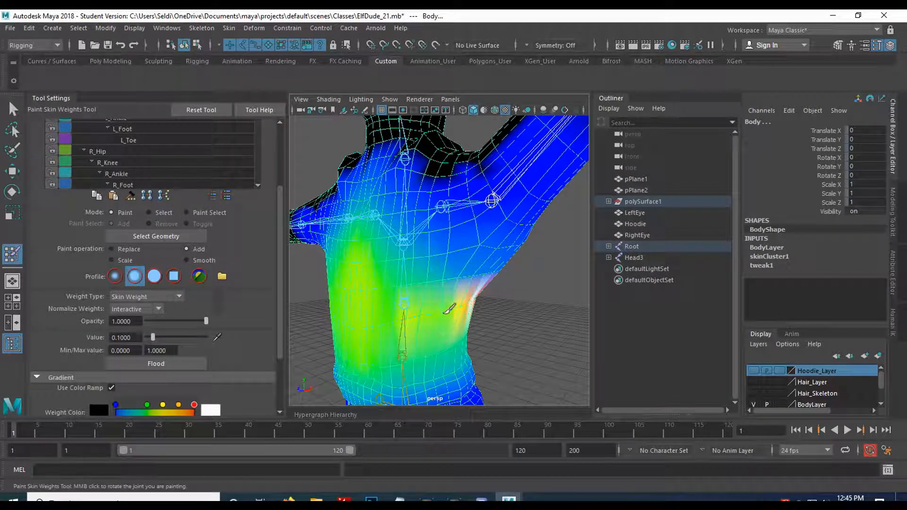
# Add Spine2 weight at value 0.1 more lightly on the left side of the torso, checking both front and back.
pyautogui.keyDown('alt'); pyautogui.moveTo(463, 310); pyautogui.dragTo(432, 299); pyautogui.keyUp('alt')
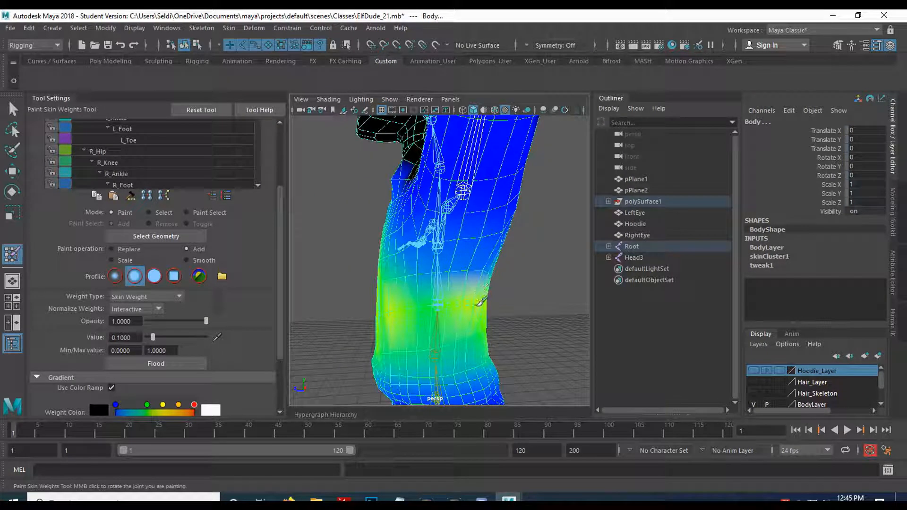
pyautogui.moveTo(424, 307)
pyautogui.keyDown('alt'); pyautogui.mouseDown()
pyautogui.moveTo(453, 301)
pyautogui.moveTo(355, 304)
pyautogui.moveTo(419, 310)
pyautogui.mouseUp(); pyautogui.keyUp('alt')
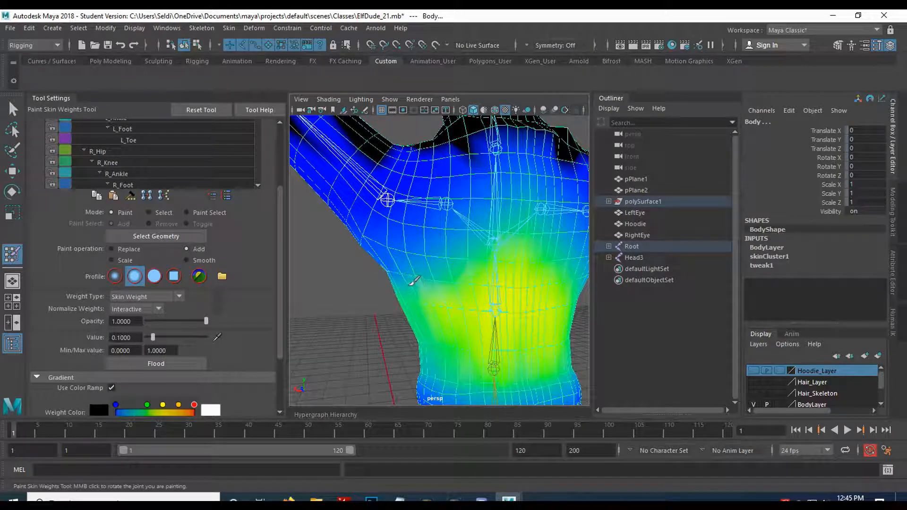
pyautogui.keyDown('alt'); pyautogui.moveTo(386, 305); pyautogui.dragTo(486, 306); pyautogui.keyUp('alt')
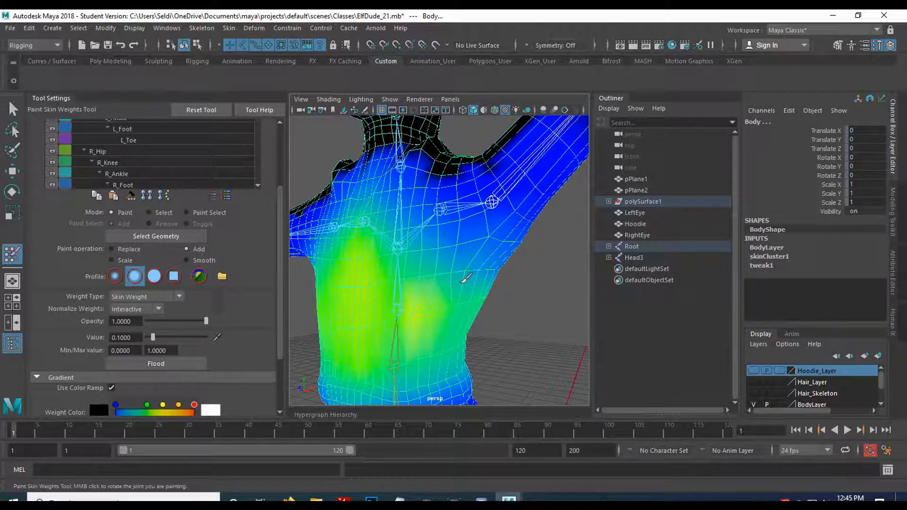
pyautogui.keyDown('alt'); pyautogui.moveTo(425, 316); pyautogui.dragTo(452, 313); pyautogui.keyUp('alt')
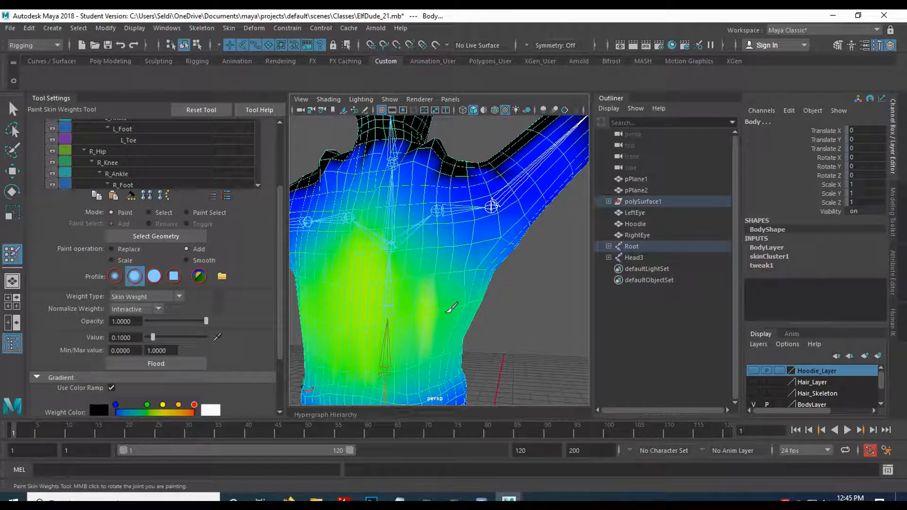
pyautogui.moveTo(510, 308)
pyautogui.keyDown('alt'); pyautogui.mouseDown()
pyautogui.moveTo(442, 330)
pyautogui.moveTo(462, 303)
pyautogui.moveTo(457, 313)
pyautogui.moveTo(349, 310)
pyautogui.moveTo(501, 318)
pyautogui.mouseUp(); pyautogui.keyUp('alt')
pyautogui.keyDown('alt'); pyautogui.moveTo(511, 266); pyautogui.dragTo(492, 310, button='middle'); pyautogui.keyUp('alt')
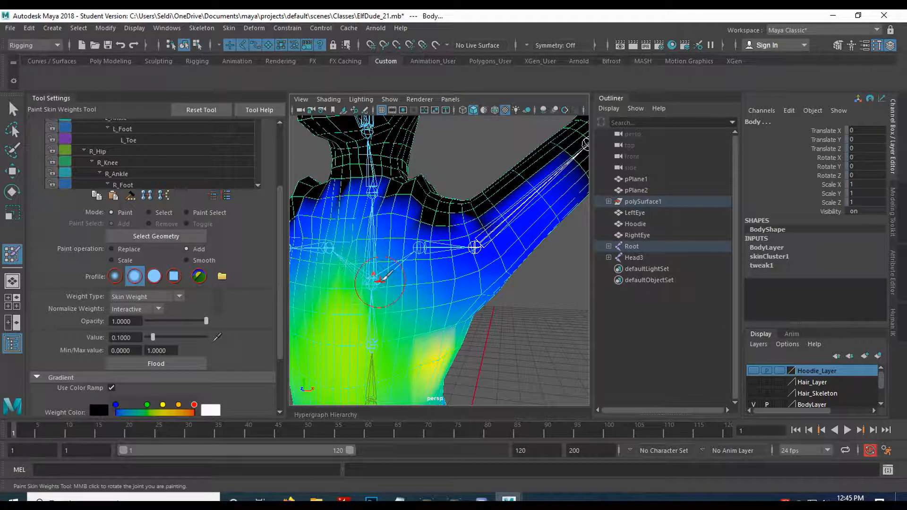
# Display the Spine3 influence and examine its weights around the left shoulder and armpit.
pyautogui.scroll(-2, 168, 154)
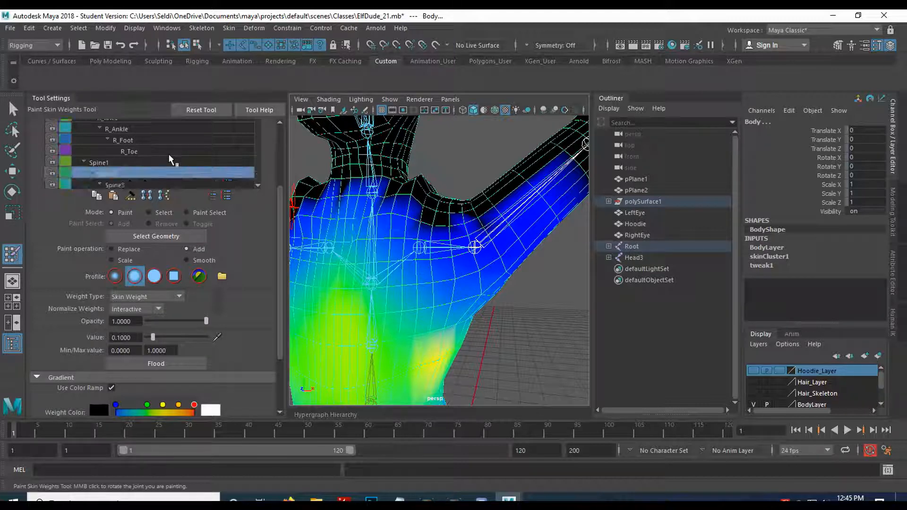
pyautogui.scroll(-1, 166, 157)
pyautogui.click(135, 174)
pyautogui.hotkey('ctrl', 'z')
pyautogui.keyDown('alt'); pyautogui.moveTo(417, 318); pyautogui.dragTo(427, 307); pyautogui.keyUp('alt')
pyautogui.click(149, 172)
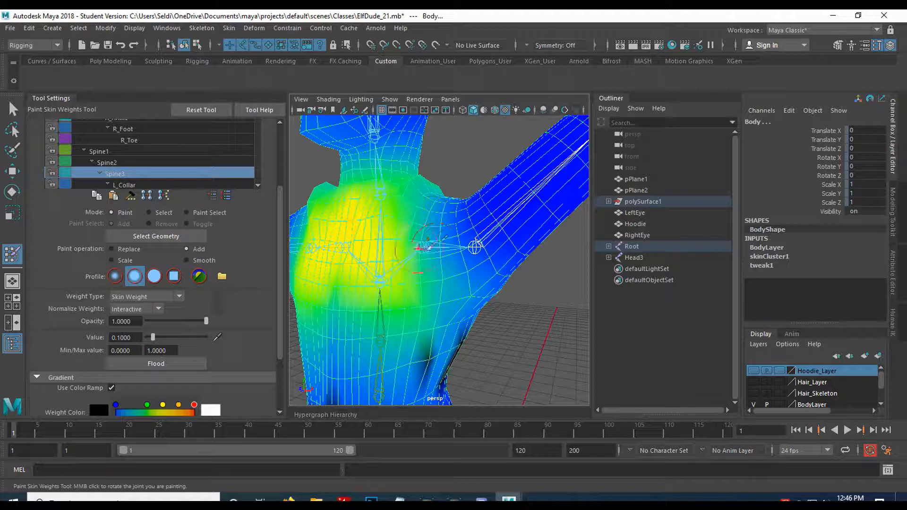
# Add L_Collar weight at value 0.1 across the front of the raised arm's armpit.
pyautogui.scroll(-1, 165, 165)
pyautogui.click(127, 174)
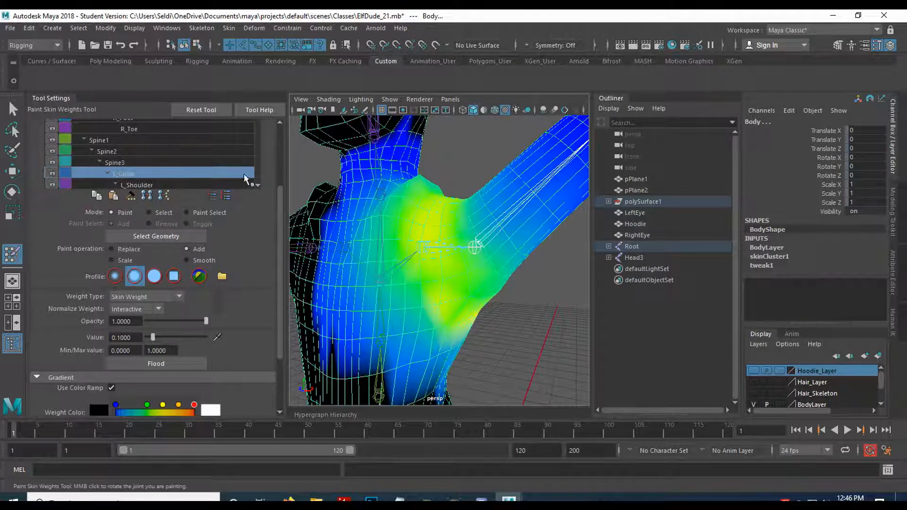
pyautogui.moveTo(435, 289)
pyautogui.keyDown('alt'); pyautogui.mouseDown()
pyautogui.moveTo(399, 280)
pyautogui.moveTo(462, 293)
pyautogui.moveTo(461, 274)
pyautogui.moveTo(502, 286)
pyautogui.moveTo(416, 304)
pyautogui.moveTo(427, 272)
pyautogui.moveTo(347, 306)
pyautogui.mouseUp(); pyautogui.keyUp('alt')
pyautogui.moveTo(401, 278)
pyautogui.mouseDown()
pyautogui.moveTo(426, 266)
pyautogui.moveTo(405, 277)
pyautogui.moveTo(462, 274)
pyautogui.moveTo(416, 283)
pyautogui.moveTo(477, 289)
pyautogui.moveTo(478, 280)
pyautogui.moveTo(461, 283)
pyautogui.moveTo(470, 290)
pyautogui.moveTo(461, 298)
pyautogui.mouseUp()
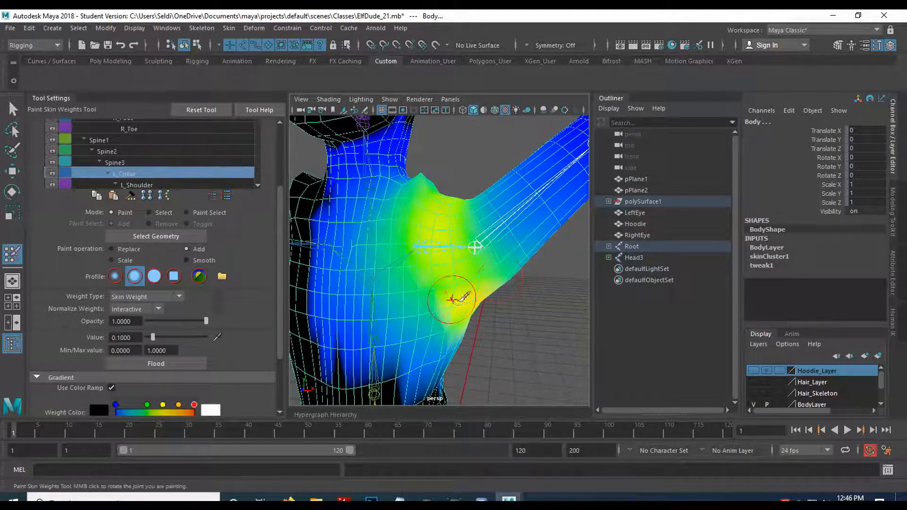
# Rotate the L_Shoulder joint downward on Z to test how the left armpit deforms, checking it from several angles.
pyautogui.press('q')
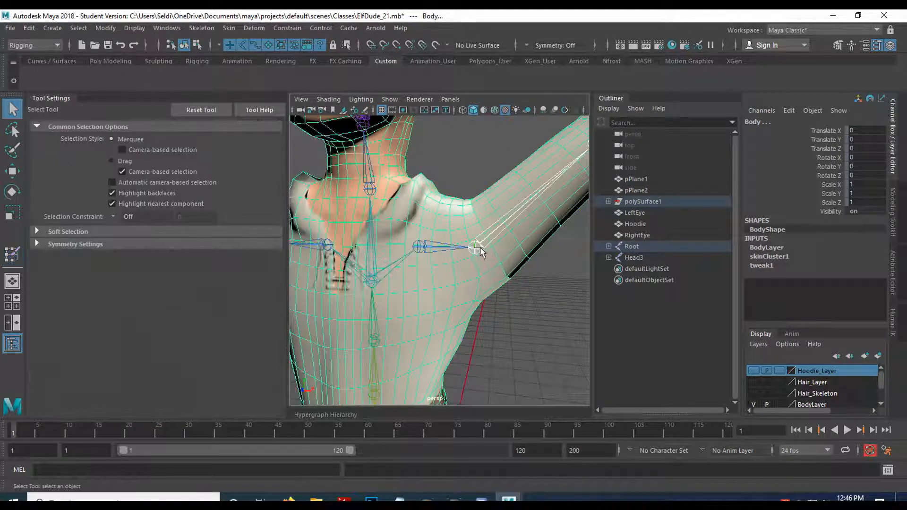
pyautogui.click(476, 247)
pyautogui.press('e')
pyautogui.moveTo(503, 233); pyautogui.dragTo(492, 286)
pyautogui.keyDown('alt'); pyautogui.moveTo(526, 342); pyautogui.dragTo(475, 345); pyautogui.keyUp('alt')
pyautogui.moveTo(504, 288)
pyautogui.mouseDown()
pyautogui.moveTo(530, 235)
pyautogui.moveTo(509, 273)
pyautogui.mouseUp()
pyautogui.moveTo(472, 301)
pyautogui.keyDown('alt'); pyautogui.mouseDown()
pyautogui.moveTo(423, 316)
pyautogui.moveTo(429, 330)
pyautogui.moveTo(466, 289)
pyautogui.moveTo(472, 326)
pyautogui.moveTo(460, 335)
pyautogui.mouseUp(); pyautogui.keyUp('alt')
# Reactivate Paint Skin Weights on the body and add L_Collar weight at 0.1 around the lowered arm's armpit, front and back.
pyautogui.keyDown('shift'); pyautogui.click(421, 312); pyautogui.keyUp('shift')
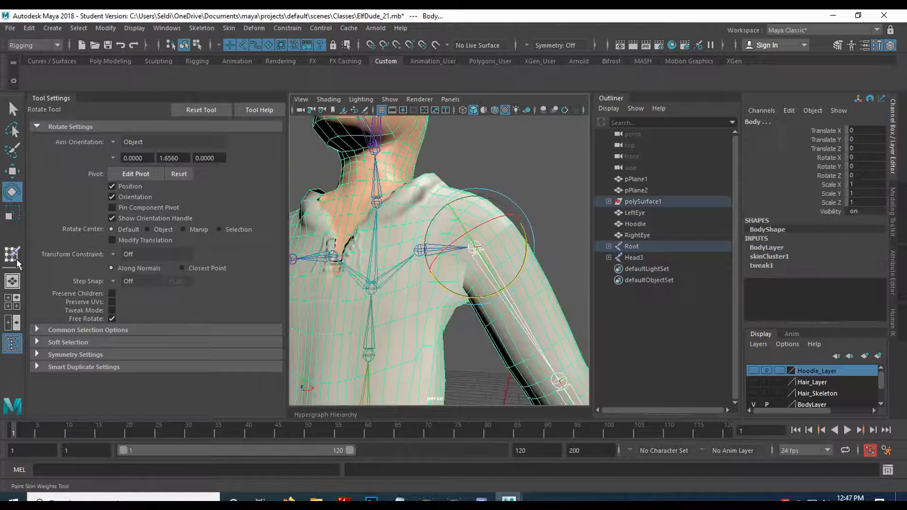
pyautogui.click(12, 255)
pyautogui.moveTo(367, 306)
pyautogui.keyDown('alt'); pyautogui.mouseDown()
pyautogui.moveTo(419, 239)
pyautogui.moveTo(348, 277)
pyautogui.mouseUp(); pyautogui.keyUp('alt')
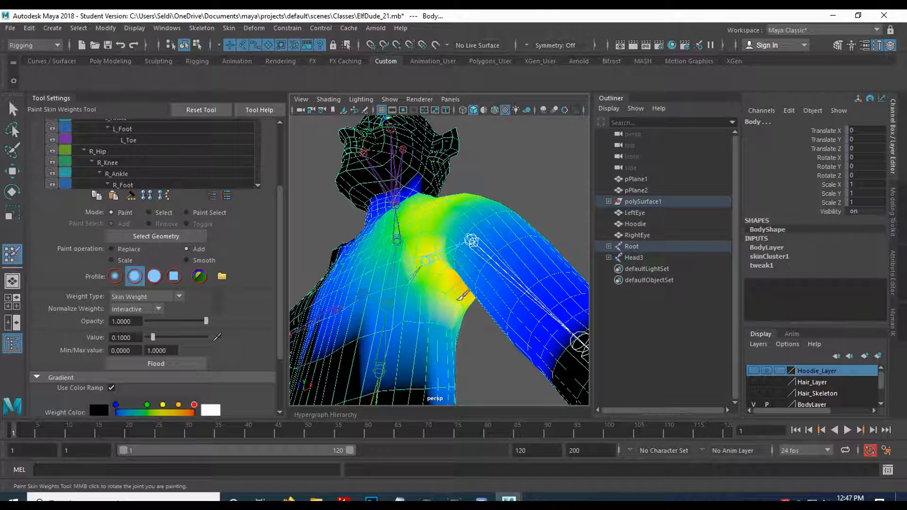
pyautogui.keyDown('alt'); pyautogui.moveTo(452, 296); pyautogui.dragTo(319, 259); pyautogui.keyUp('alt')
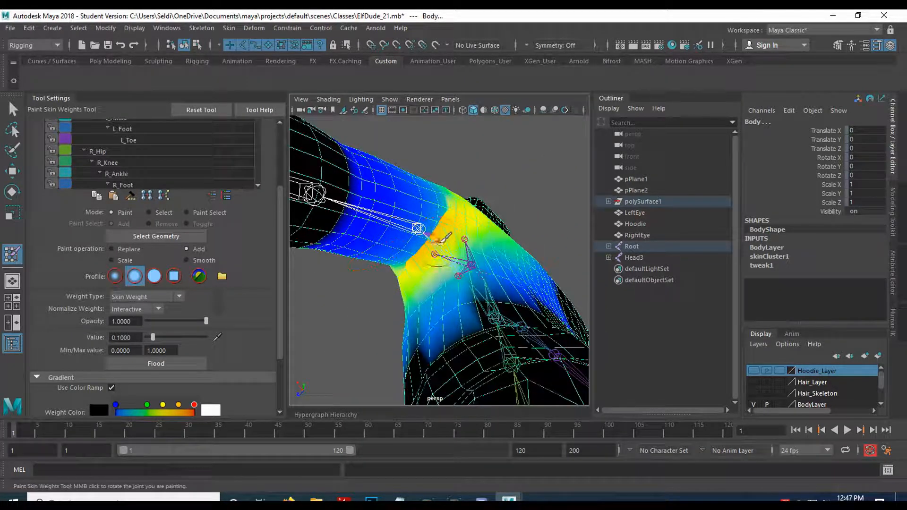
pyautogui.keyDown('alt'); pyautogui.moveTo(455, 246); pyautogui.dragTo(430, 259); pyautogui.keyUp('alt')
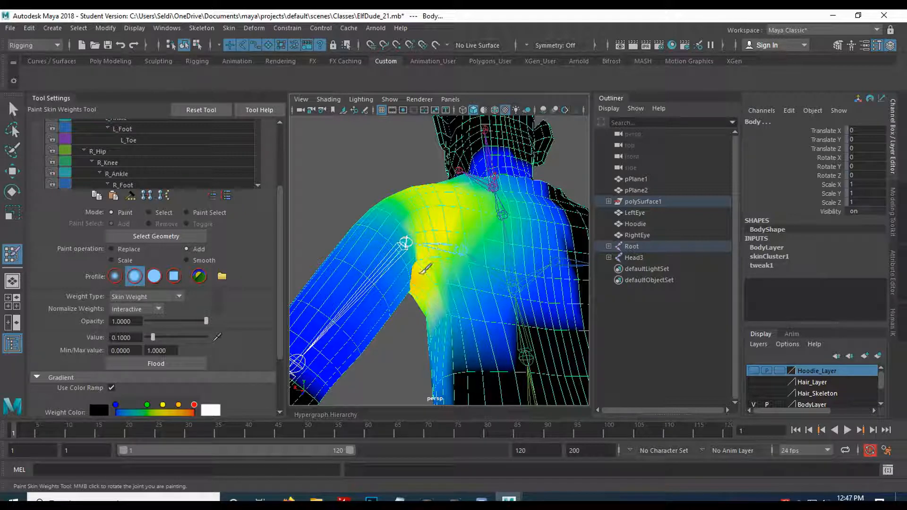
pyautogui.keyDown('alt'); pyautogui.moveTo(408, 322); pyautogui.dragTo(466, 282); pyautogui.keyUp('alt')
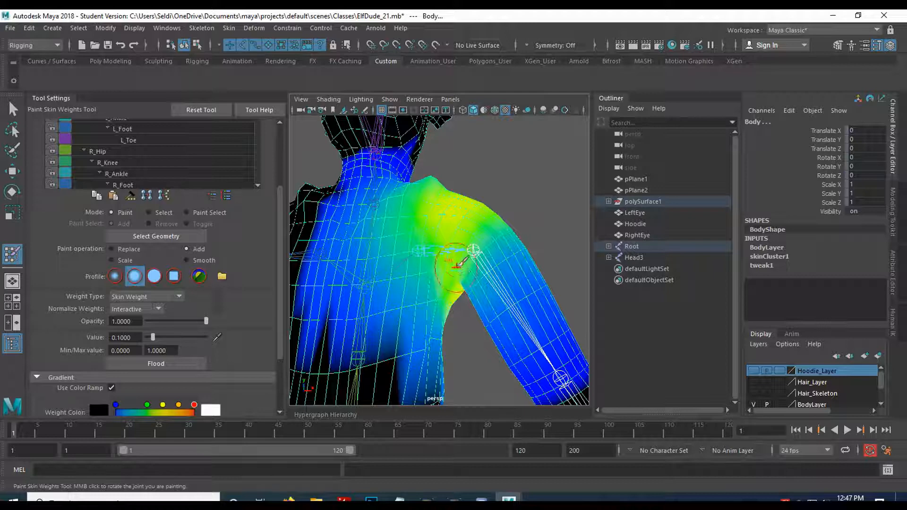
pyautogui.keyDown('alt'); pyautogui.moveTo(384, 261); pyautogui.dragTo(446, 239); pyautogui.keyUp('alt')
# Rotate L_Shoulder further down to about -83 degrees on Z and check the armpit from behind.
pyautogui.press('q')
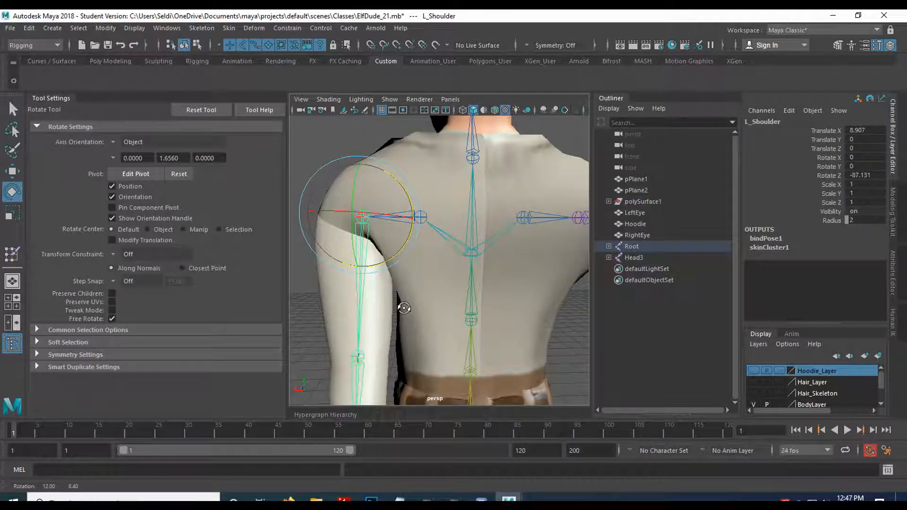
pyautogui.keyDown('alt'); pyautogui.moveTo(410, 303); pyautogui.dragTo(409, 289); pyautogui.keyUp('alt')
# Return to Paint Skin Weights on the body and touch up the L_Collar weight at the back of the left armpit.
pyautogui.keyDown('shift'); pyautogui.click(408, 289); pyautogui.keyUp('shift')
pyautogui.click(10, 255)
pyautogui.scroll(5, 417, 334)
pyautogui.moveTo(417, 334)
pyautogui.keyDown('alt'); pyautogui.mouseDown()
pyautogui.moveTo(432, 313)
pyautogui.moveTo(456, 319)
pyautogui.moveTo(437, 318)
pyautogui.moveTo(441, 300)
pyautogui.moveTo(448, 307)
pyautogui.mouseUp(); pyautogui.keyUp('alt')
pyautogui.moveTo(392, 283); pyautogui.dragTo(392, 294)
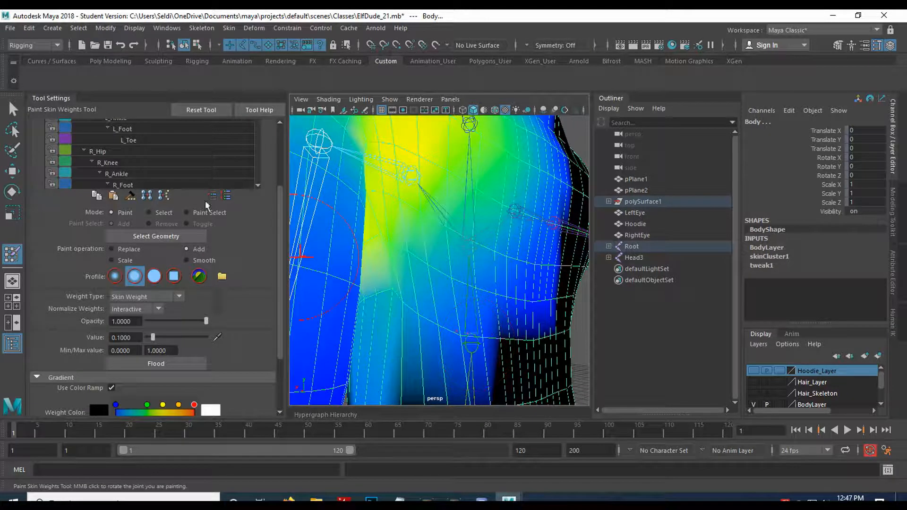
# Add Spine2 weight at value 0.1 along the left side of the torso beside the lowered arm, front and back.
pyautogui.scroll(-4, 186, 169)
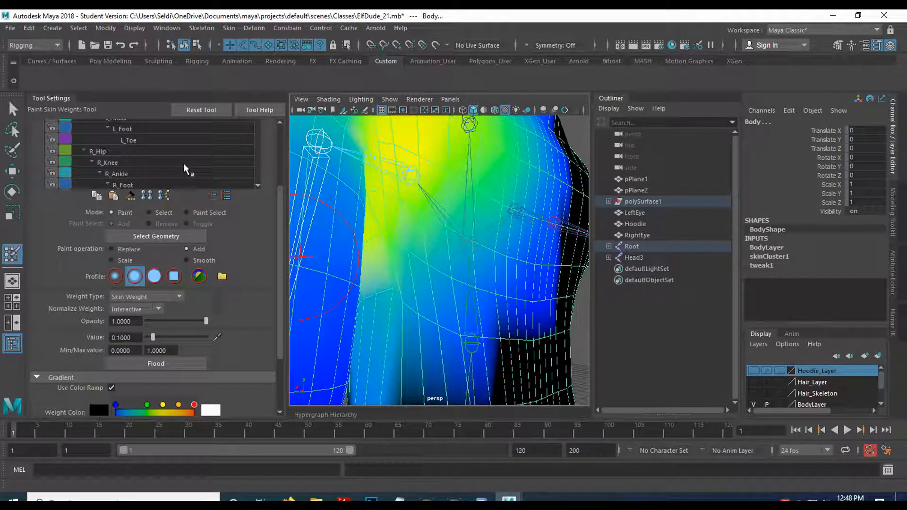
pyautogui.click(128, 164)
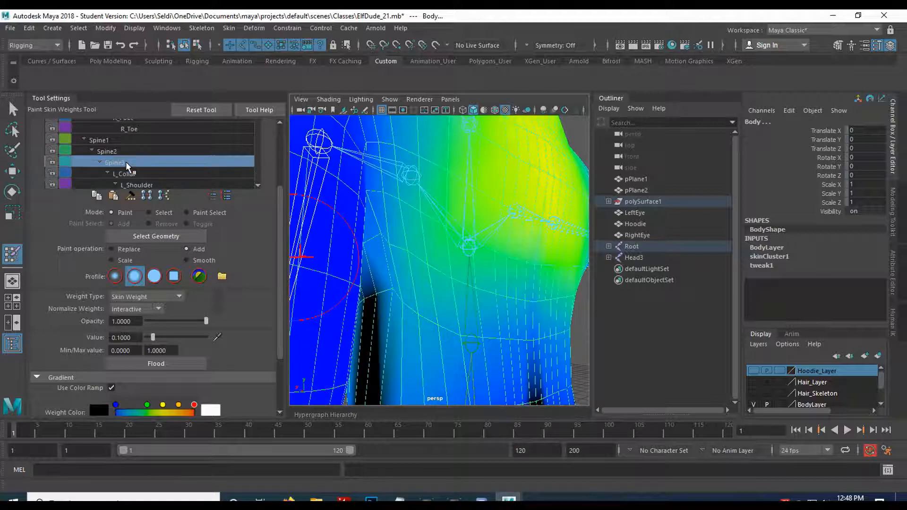
pyautogui.click(126, 153)
pyautogui.moveTo(432, 302)
pyautogui.keyDown('alt'); pyautogui.mouseDown()
pyautogui.moveTo(419, 279)
pyautogui.moveTo(380, 259)
pyautogui.moveTo(376, 271)
pyautogui.moveTo(403, 283)
pyautogui.moveTo(405, 274)
pyautogui.moveTo(392, 272)
pyautogui.moveTo(408, 282)
pyautogui.moveTo(397, 279)
pyautogui.moveTo(532, 275)
pyautogui.moveTo(459, 308)
pyautogui.moveTo(446, 288)
pyautogui.moveTo(478, 313)
pyautogui.mouseUp(); pyautogui.keyUp('alt')
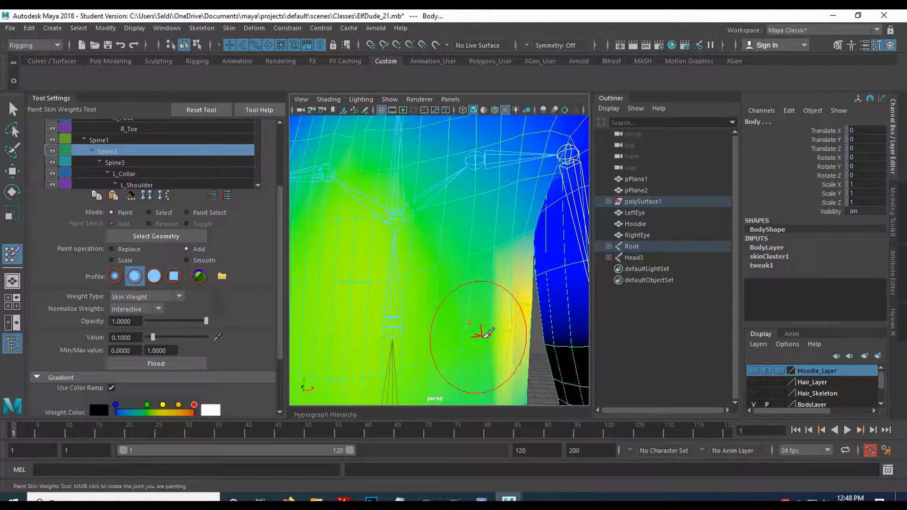
pyautogui.keyDown('alt'); pyautogui.moveTo(486, 334); pyautogui.dragTo(462, 227, button='right'); pyautogui.keyUp('alt')
pyautogui.keyDown('alt'); pyautogui.moveTo(448, 291); pyautogui.dragTo(437, 303); pyautogui.keyUp('alt')
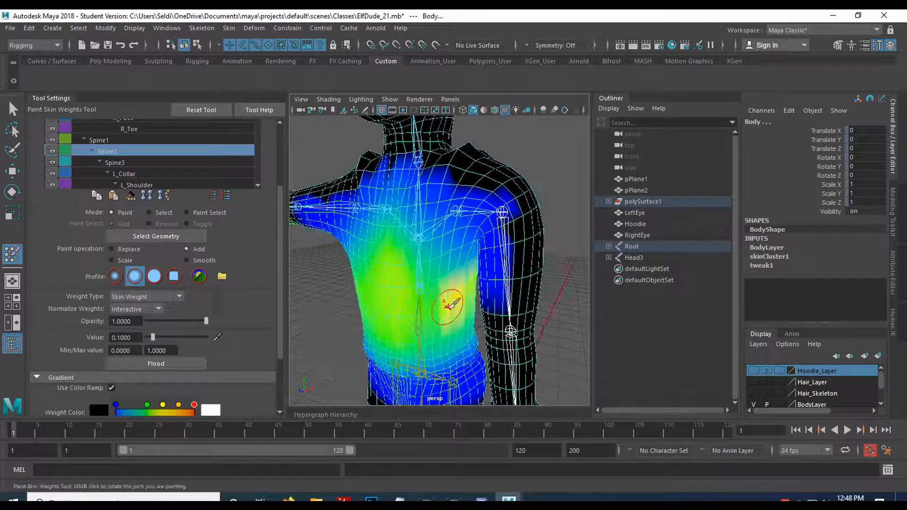
pyautogui.keyDown('alt'); pyautogui.moveTo(452, 314); pyautogui.dragTo(407, 305); pyautogui.keyUp('alt')
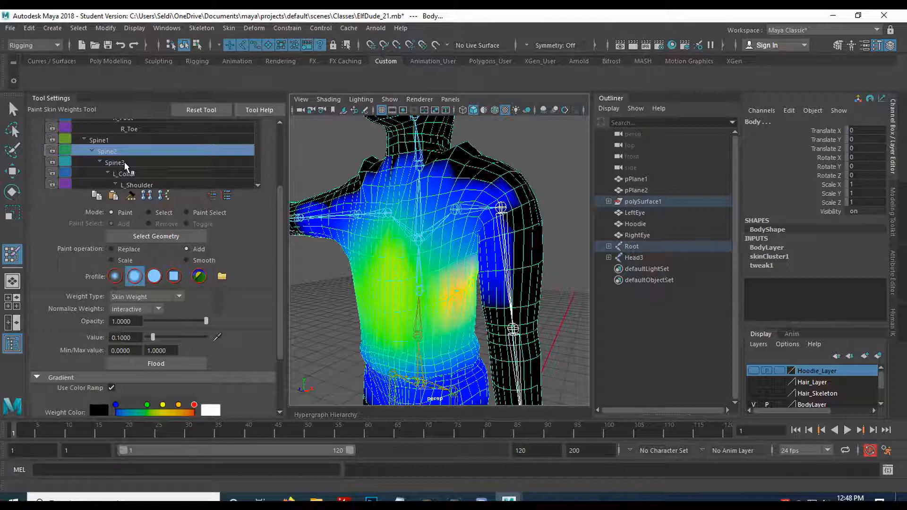
# Add Spine3 weight at value 0.1 beneath the left armpit and down the side of the torso, front and back.
pyautogui.click(115, 162)
pyautogui.keyDown('alt'); pyautogui.moveTo(425, 290); pyautogui.dragTo(433, 258); pyautogui.keyUp('alt')
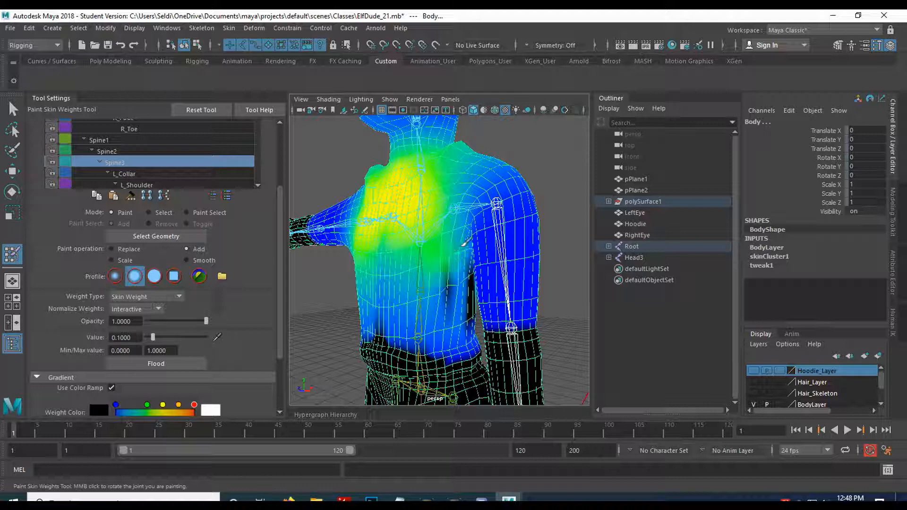
pyautogui.keyDown('alt'); pyautogui.moveTo(469, 238); pyautogui.dragTo(416, 254); pyautogui.keyUp('alt')
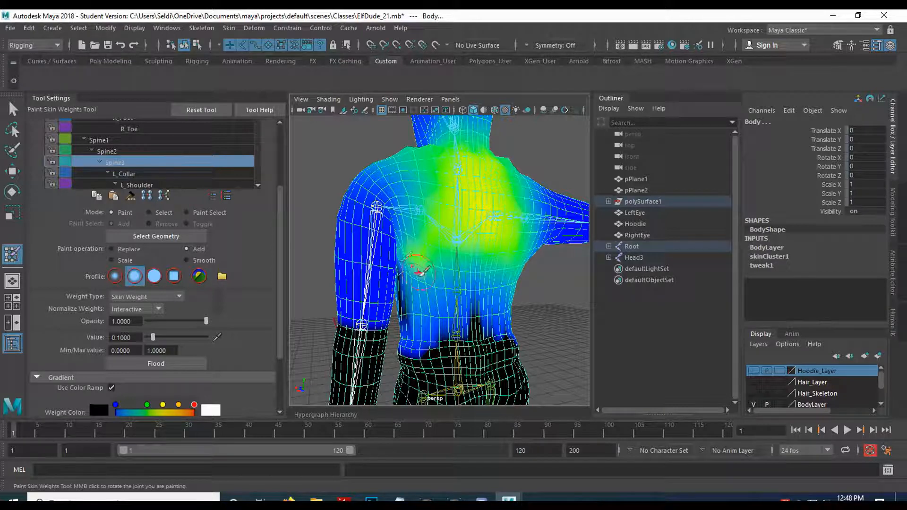
pyautogui.scroll(5, 409, 260)
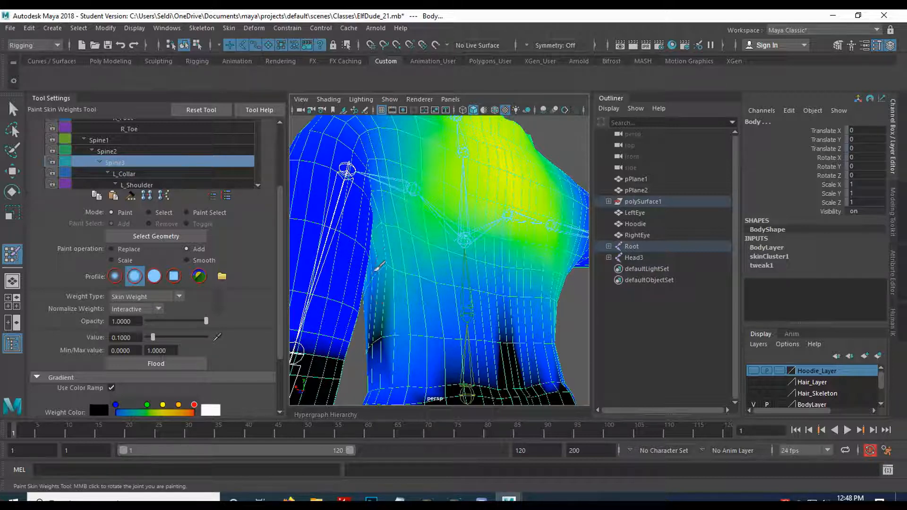
pyautogui.keyDown('alt'); pyautogui.moveTo(384, 251); pyautogui.dragTo(472, 267); pyautogui.keyUp('alt')
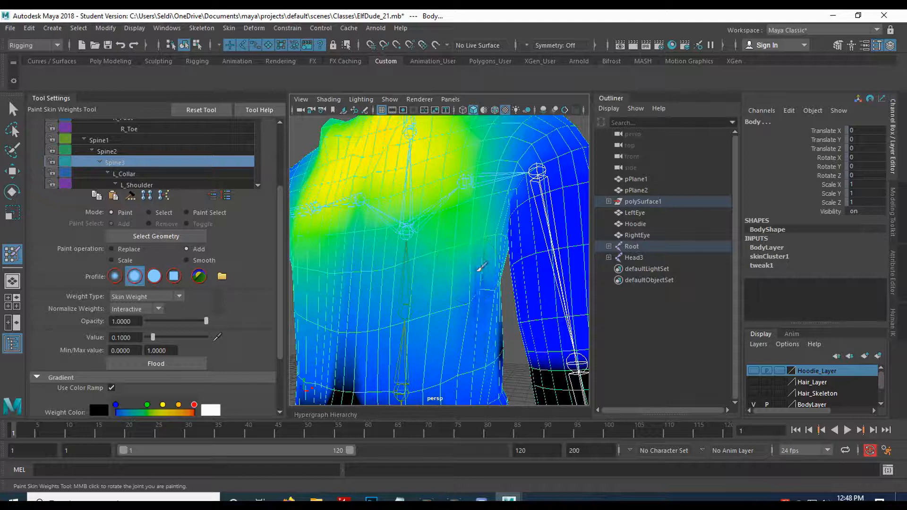
pyautogui.moveTo(425, 253)
pyautogui.keyDown('alt'); pyautogui.mouseDown()
pyautogui.moveTo(491, 267)
pyautogui.moveTo(482, 294)
pyautogui.moveTo(410, 317)
pyautogui.moveTo(474, 315)
pyautogui.mouseUp(); pyautogui.keyUp('alt')
pyautogui.scroll(3, 484, 280)
pyautogui.scroll(-6, 485, 279)
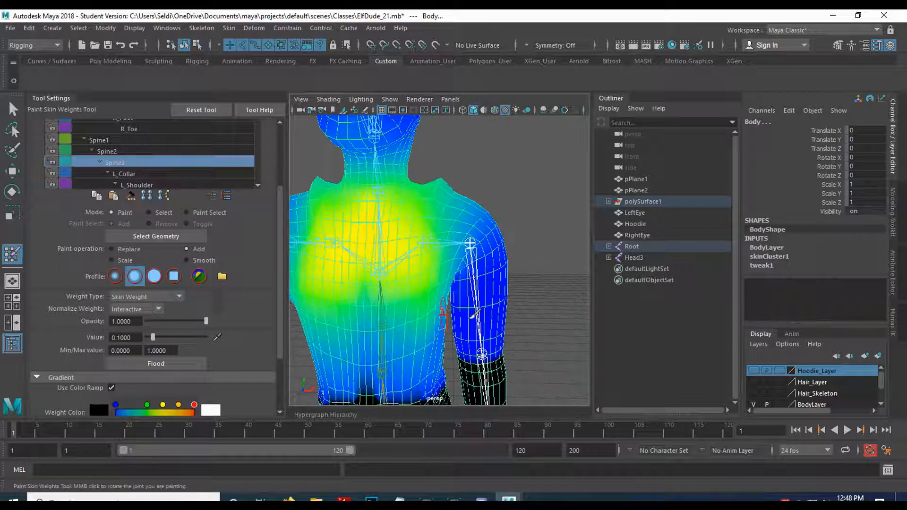
# Rotate L_Shoulder back up to about 2 degrees on Z so the left arm is nearly horizontal.
pyautogui.press('q')
pyautogui.click(487, 274)
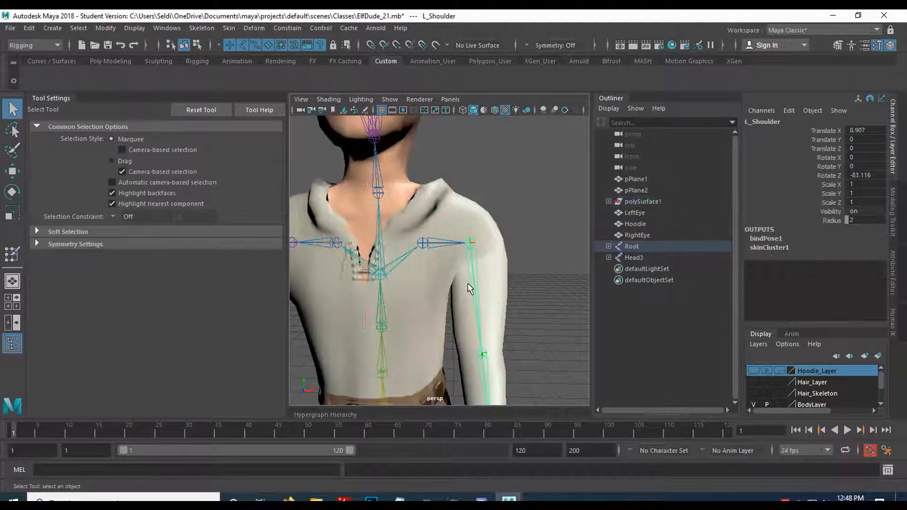
pyautogui.press('e')
pyautogui.moveTo(484, 277); pyautogui.dragTo(445, 328)
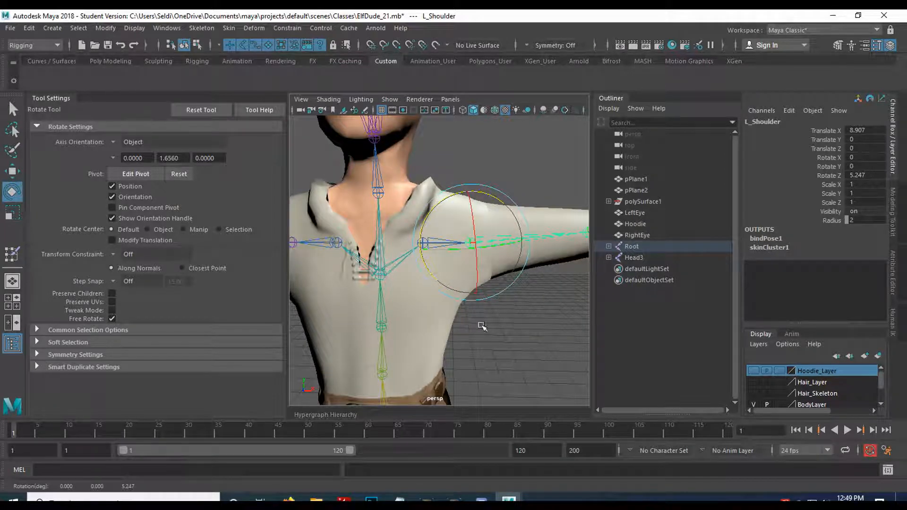
# Test the left hip deformation by rotating the L_Hip joint forward to about -96 degrees on Y.
pyautogui.keyDown('alt'); pyautogui.moveTo(487, 329); pyautogui.dragTo(279, 326); pyautogui.keyUp('alt')
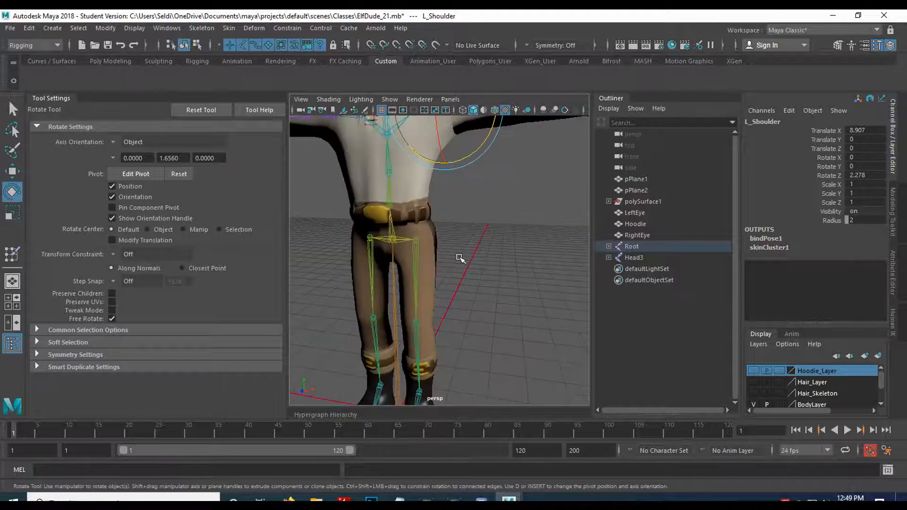
pyautogui.press('q')
pyautogui.click(415, 243)
pyautogui.keyDown('alt'); pyautogui.moveTo(415, 243); pyautogui.dragTo(450, 282); pyautogui.keyUp('alt')
pyautogui.press('e')
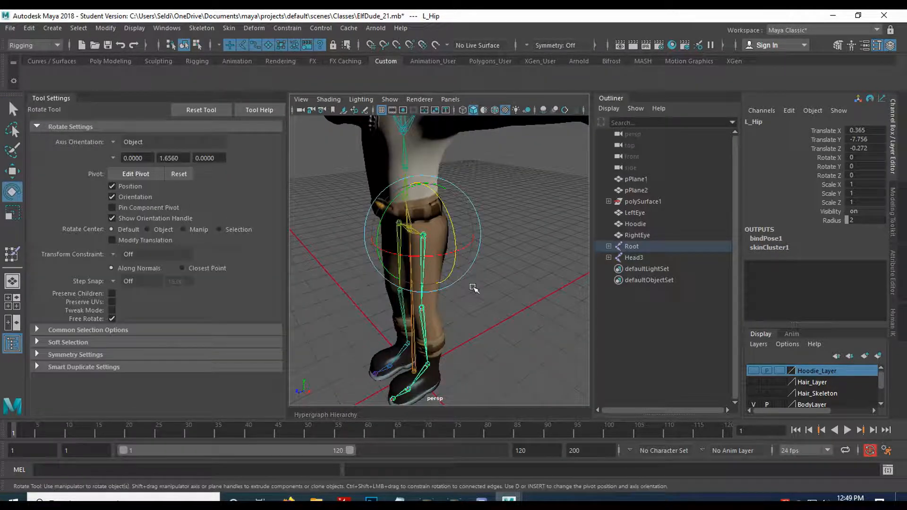
pyautogui.moveTo(385, 211); pyautogui.dragTo(478, 189)
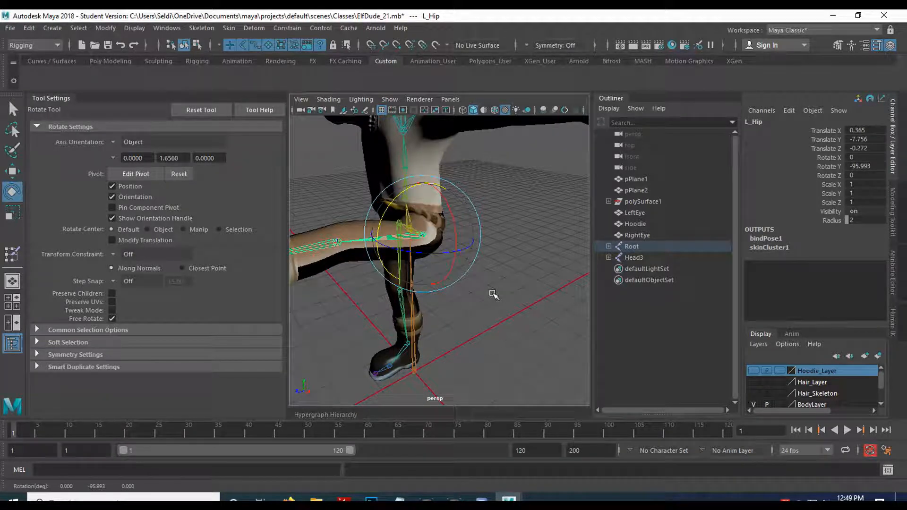
# Examine the bent left hip's deformation and the nearby hip and Spine1 joints from the front, side and back.
pyautogui.press('q')
pyautogui.scroll(3, 486, 283)
pyautogui.keyDown('alt'); pyautogui.moveTo(487, 283); pyautogui.dragTo(404, 230); pyautogui.keyUp('alt')
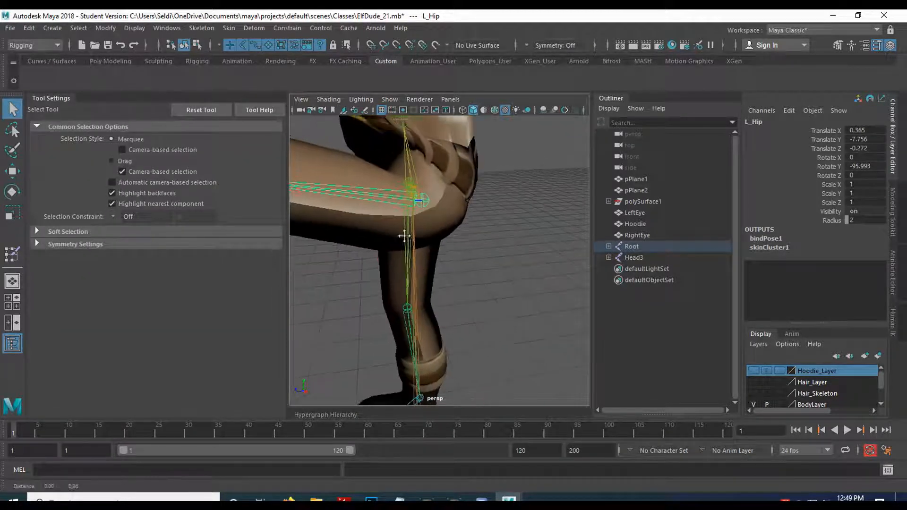
pyautogui.keyDown('alt'); pyautogui.moveTo(404, 230); pyautogui.dragTo(427, 314, button='middle'); pyautogui.keyUp('alt')
pyautogui.keyDown('alt'); pyautogui.moveTo(427, 313); pyautogui.dragTo(424, 274); pyautogui.keyUp('alt')
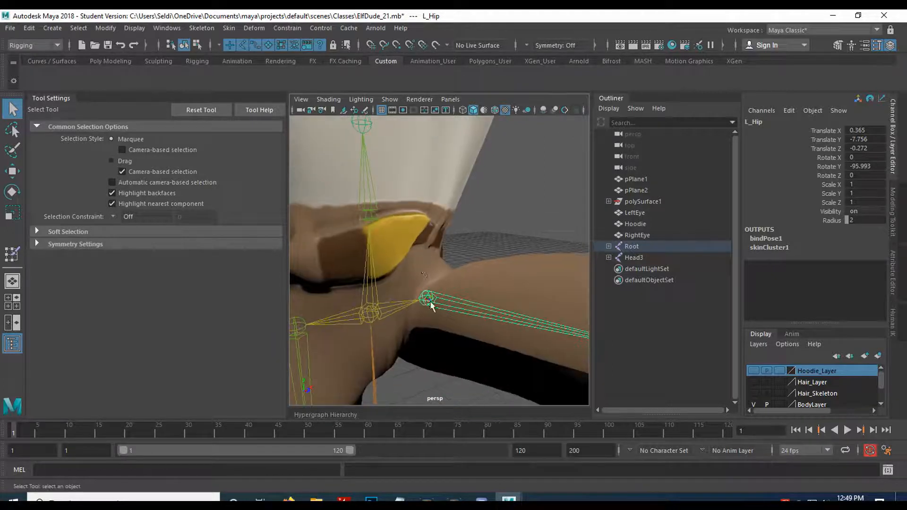
pyautogui.click(439, 281)
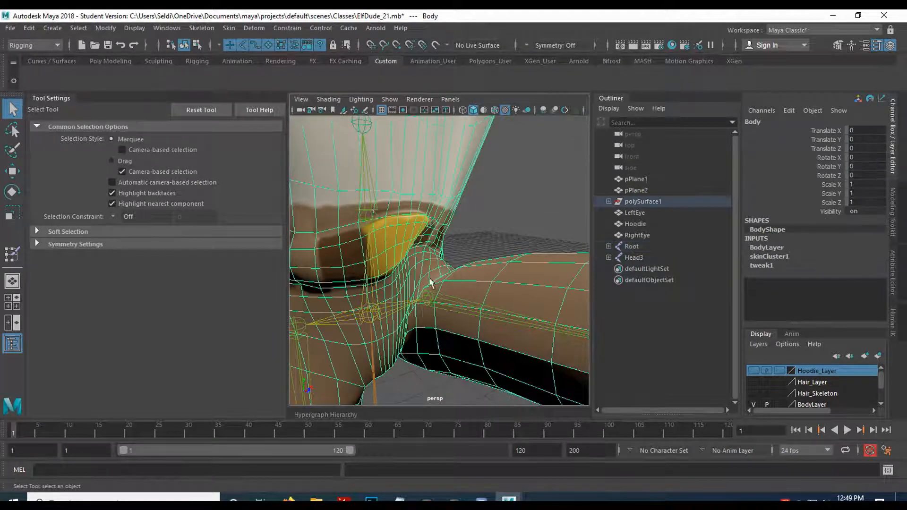
pyautogui.keyDown('alt'); pyautogui.moveTo(430, 282); pyautogui.dragTo(363, 312); pyautogui.keyUp('alt')
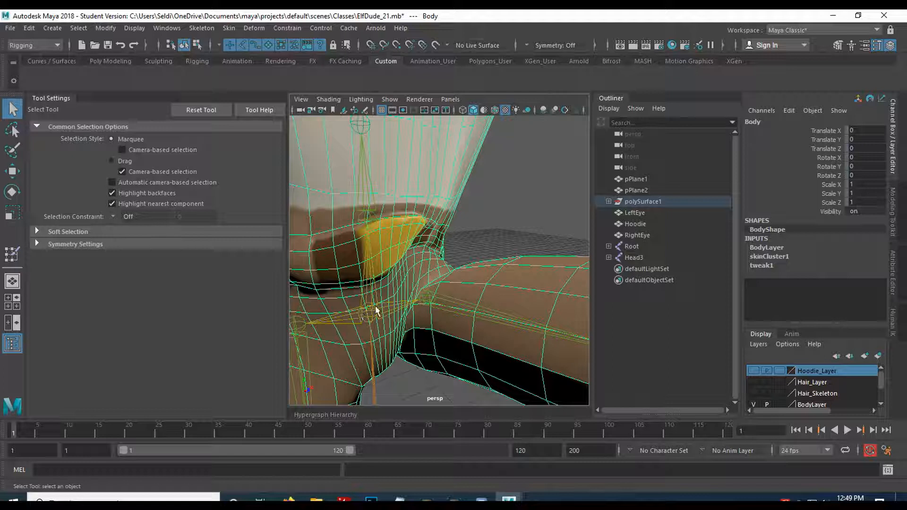
pyautogui.click(371, 226)
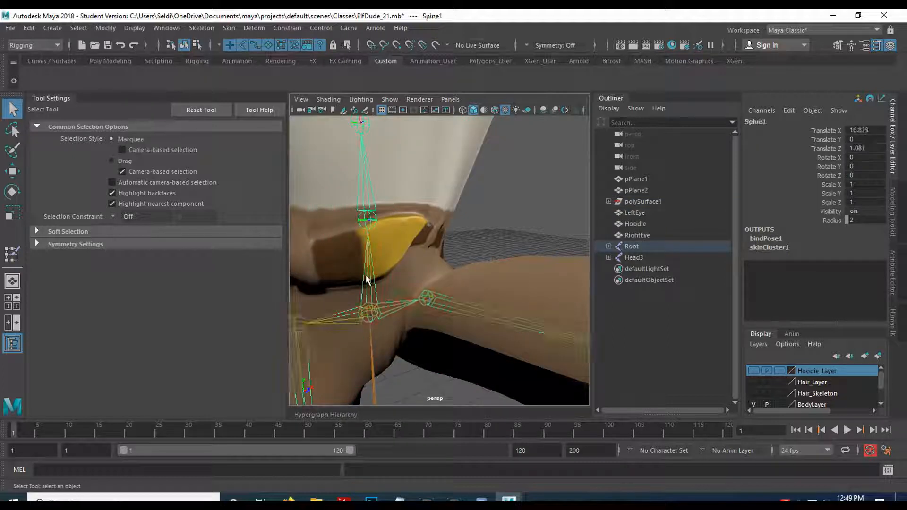
pyautogui.keyDown('alt'); pyautogui.moveTo(432, 230); pyautogui.dragTo(359, 241); pyautogui.keyUp('alt')
pyautogui.keyDown('alt'); pyautogui.moveTo(458, 239); pyautogui.dragTo(382, 235); pyautogui.keyUp('alt')
pyautogui.scroll(-4, 491, 290)
pyautogui.keyDown('alt'); pyautogui.moveTo(491, 290); pyautogui.dragTo(521, 265); pyautogui.keyUp('alt')
pyautogui.keyDown('alt'); pyautogui.moveTo(417, 292); pyautogui.dragTo(442, 235); pyautogui.keyUp('alt')
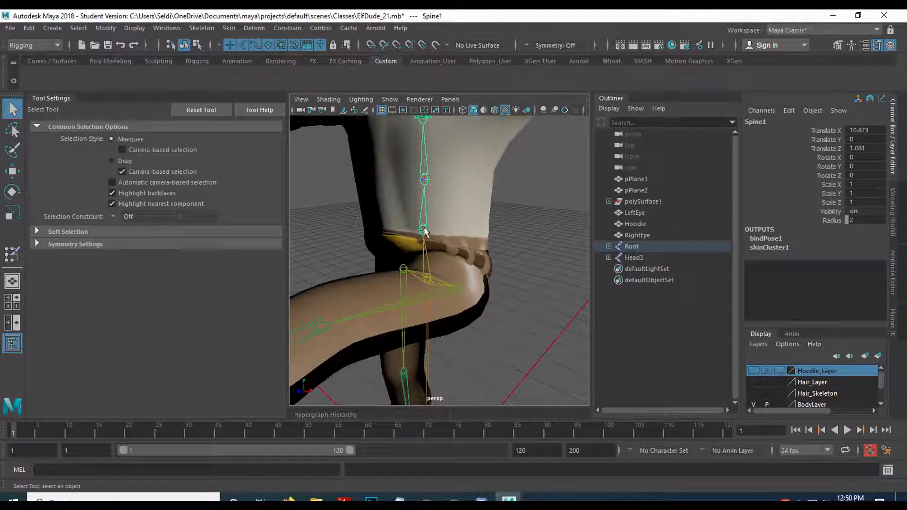
pyautogui.keyDown('alt'); pyautogui.moveTo(469, 253); pyautogui.dragTo(492, 258); pyautogui.keyUp('alt')
# Select the body with the Pelvis joint and start Paint Skin Weights with Pelvis as the active influence.
pyautogui.click(474, 301)
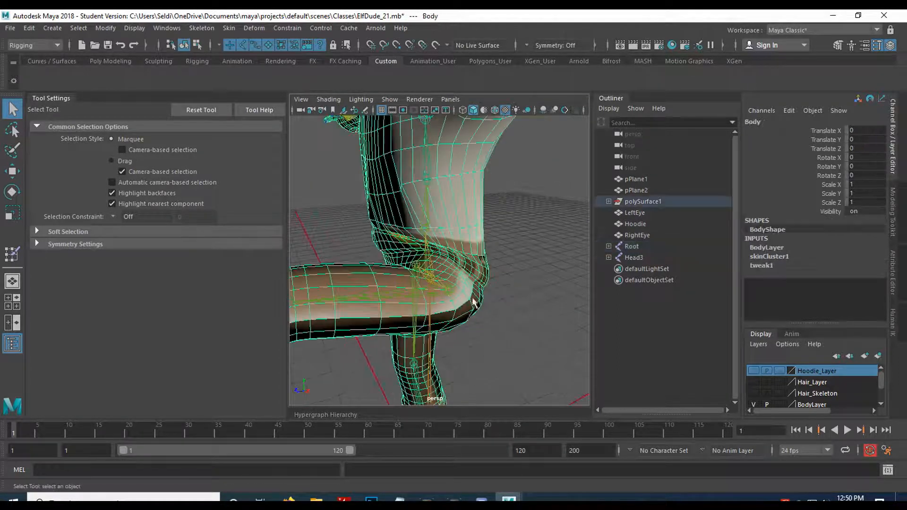
pyautogui.click(434, 281)
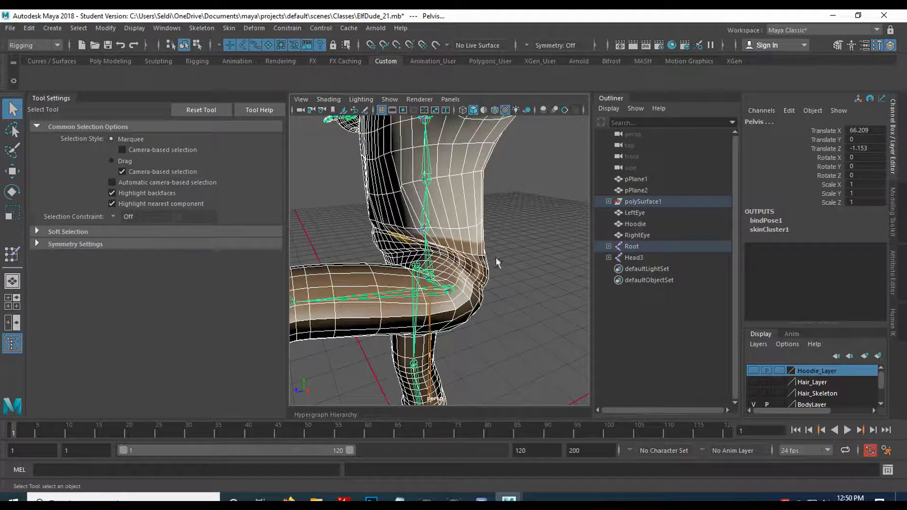
pyautogui.click(16, 258)
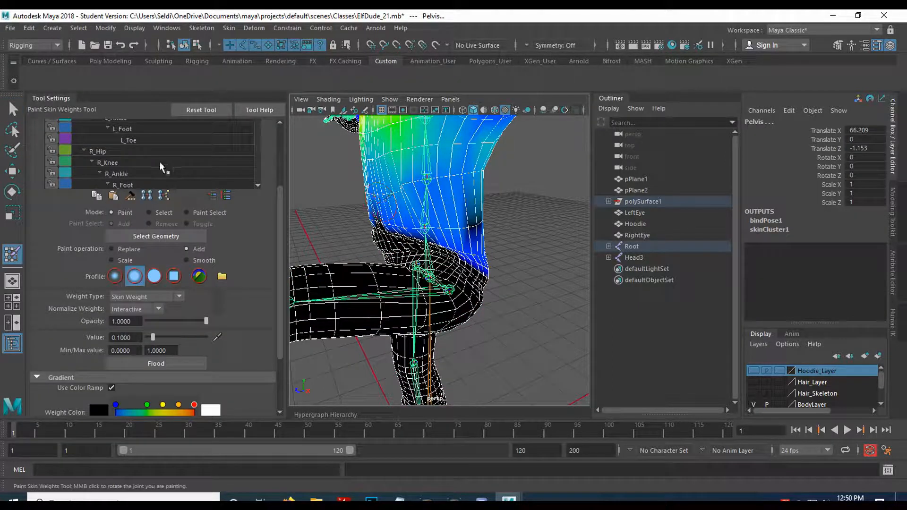
pyautogui.scroll(-3, 163, 165)
pyautogui.scroll(-2, 172, 162)
pyautogui.scroll(5, 174, 163)
pyautogui.scroll(3, 266, 170)
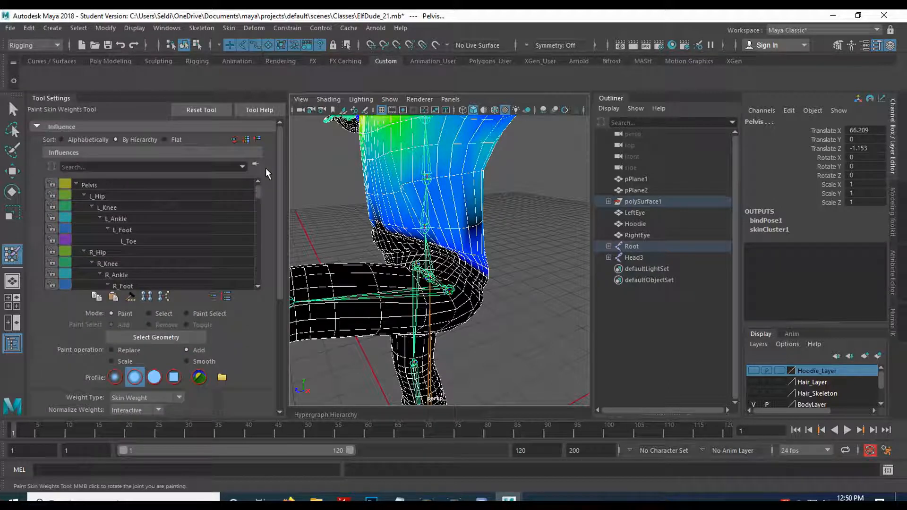
pyautogui.click(101, 185)
pyautogui.scroll(3, 447, 305)
pyautogui.keyDown('alt'); pyautogui.moveTo(447, 305); pyautogui.dragTo(447, 283); pyautogui.keyUp('alt')
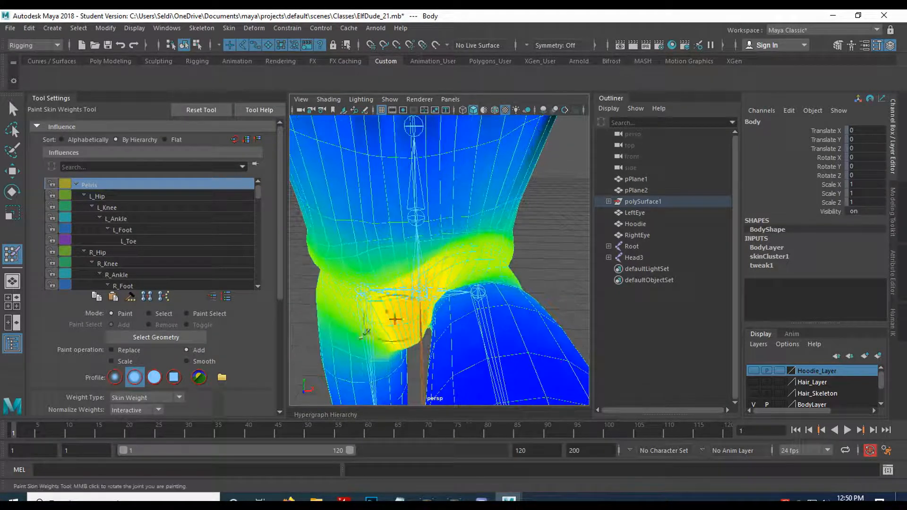
# Add Pelvis weight at value 0.1 around the belt area on the left side of the waist, from front to back.
pyautogui.scroll(-3, 261, 348)
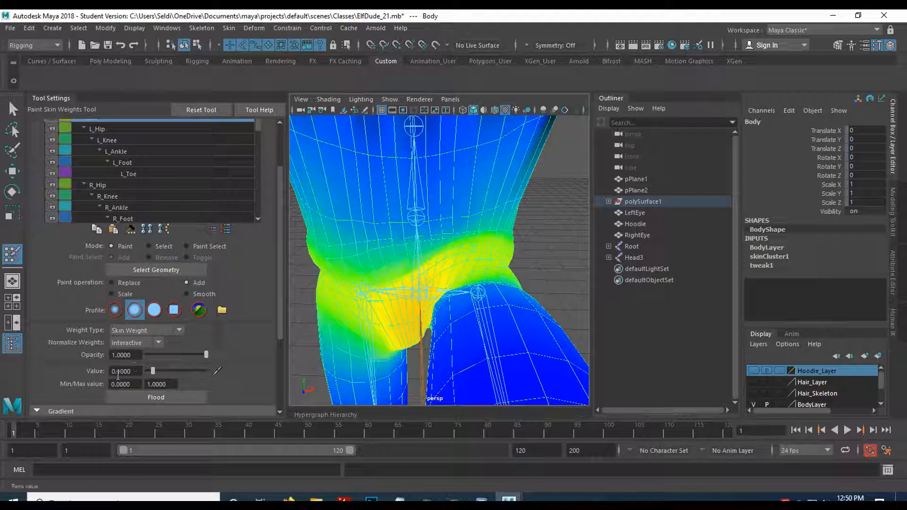
pyautogui.keyDown('alt'); pyautogui.moveTo(508, 291); pyautogui.dragTo(445, 289); pyautogui.keyUp('alt')
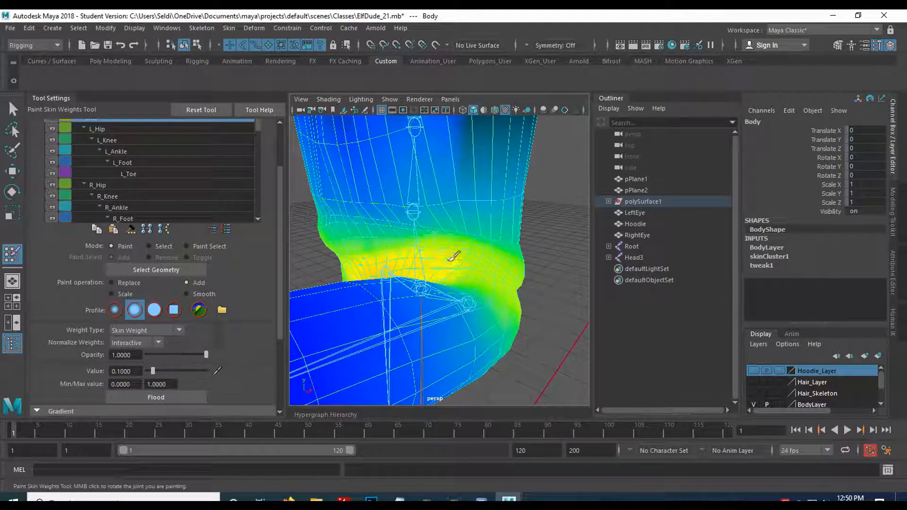
pyautogui.moveTo(483, 263)
pyautogui.mouseDown()
pyautogui.moveTo(509, 267)
pyautogui.moveTo(520, 282)
pyautogui.mouseUp()
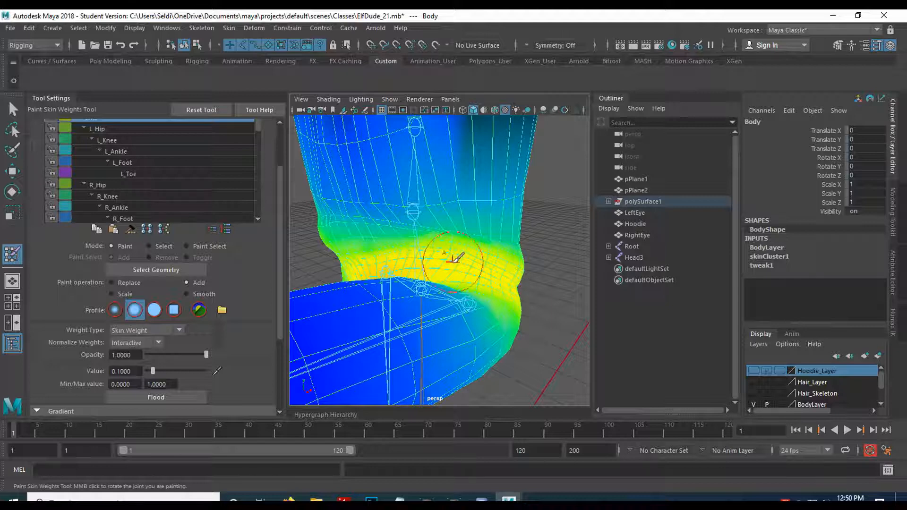
pyautogui.moveTo(521, 276)
pyautogui.keyDown('alt'); pyautogui.mouseDown()
pyautogui.moveTo(403, 251)
pyautogui.moveTo(461, 259)
pyautogui.mouseUp(); pyautogui.keyUp('alt')
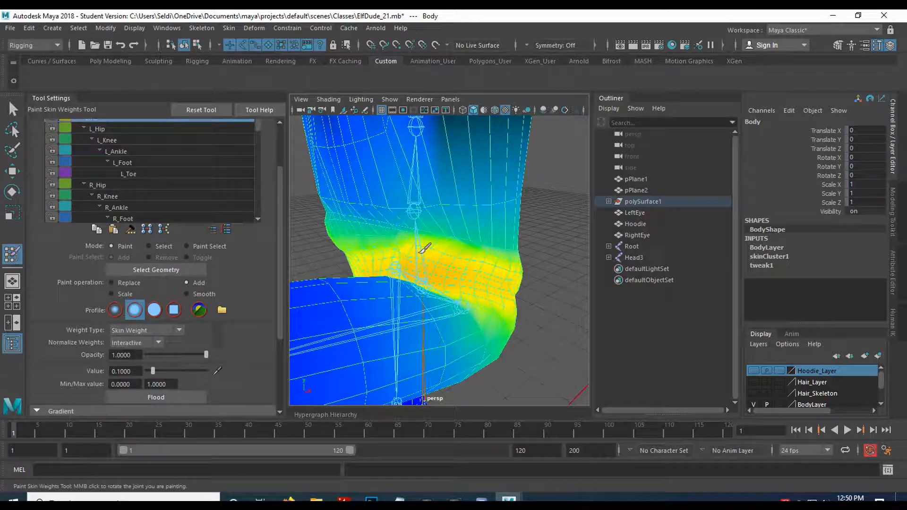
pyautogui.moveTo(502, 275)
pyautogui.keyDown('alt'); pyautogui.mouseDown()
pyautogui.moveTo(395, 246)
pyautogui.moveTo(427, 257)
pyautogui.moveTo(418, 269)
pyautogui.moveTo(428, 270)
pyautogui.moveTo(402, 263)
pyautogui.moveTo(410, 268)
pyautogui.mouseUp(); pyautogui.keyUp('alt')
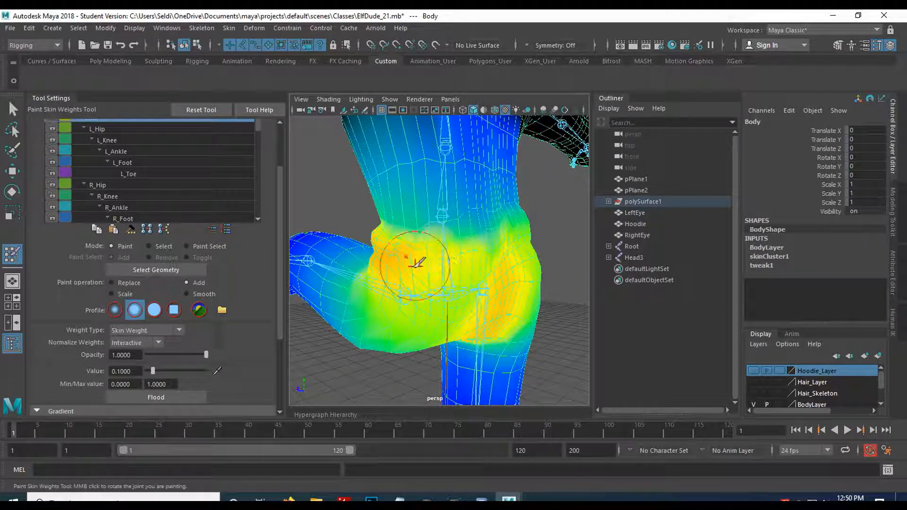
pyautogui.keyDown('alt'); pyautogui.moveTo(477, 261); pyautogui.dragTo(415, 245); pyautogui.keyUp('alt')
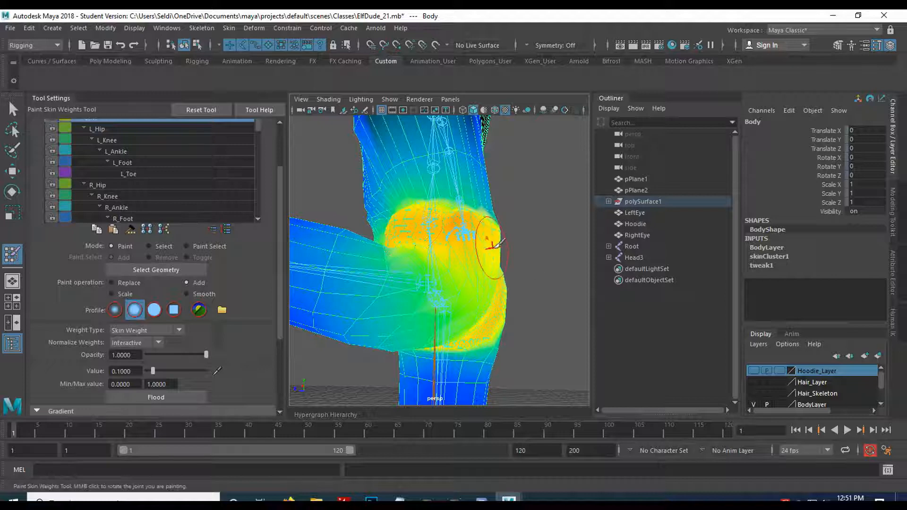
pyautogui.keyDown('alt'); pyautogui.moveTo(481, 286); pyautogui.dragTo(454, 274); pyautogui.keyUp('alt')
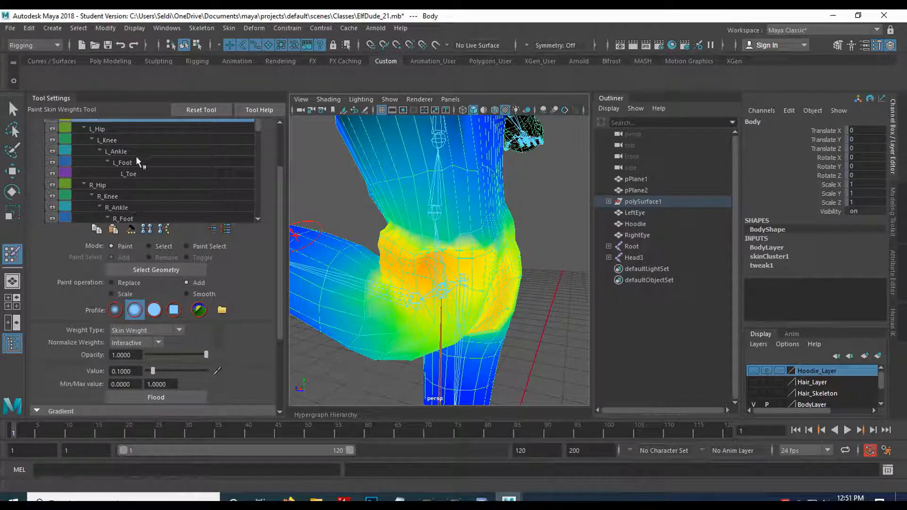
# Add Spine1 weight at value 0.1 around the left side of the waist and across the lower back.
pyautogui.scroll(-1, 166, 197)
pyautogui.scroll(1, 167, 197)
pyautogui.scroll(2, 268, 169)
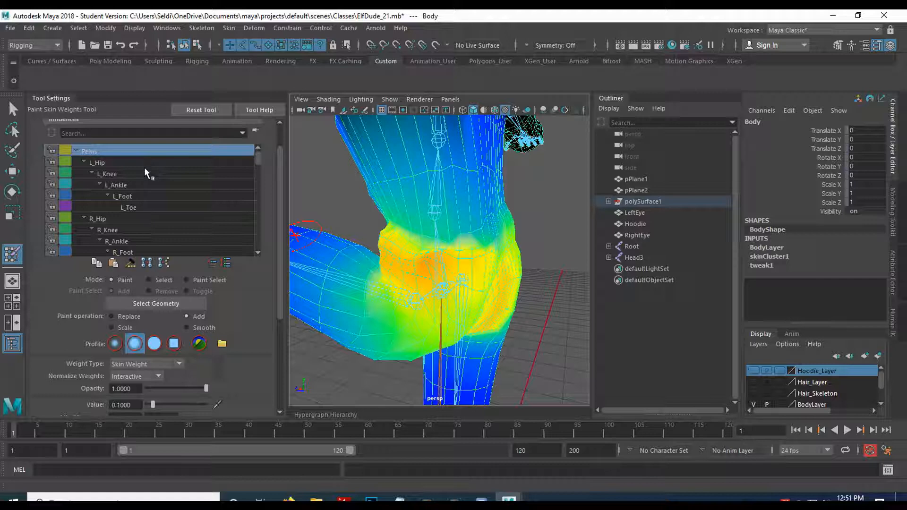
pyautogui.scroll(-3, 169, 186)
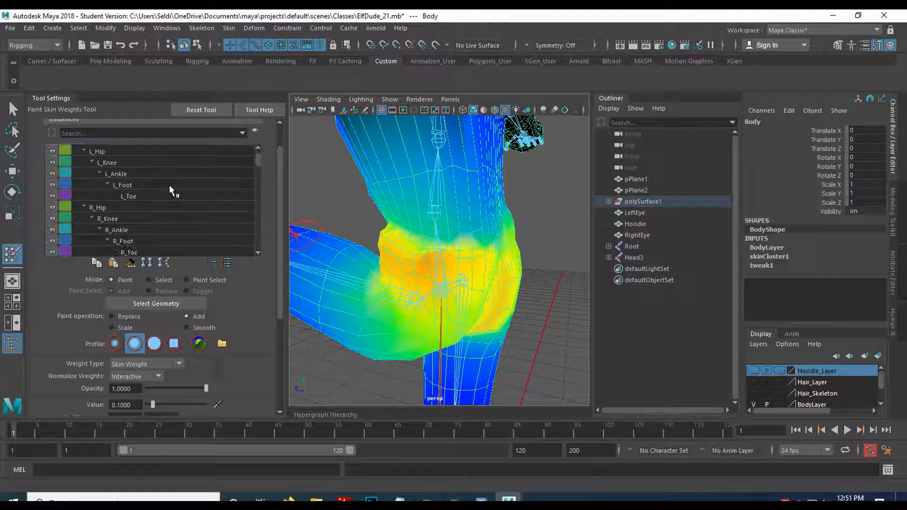
pyautogui.click(101, 241)
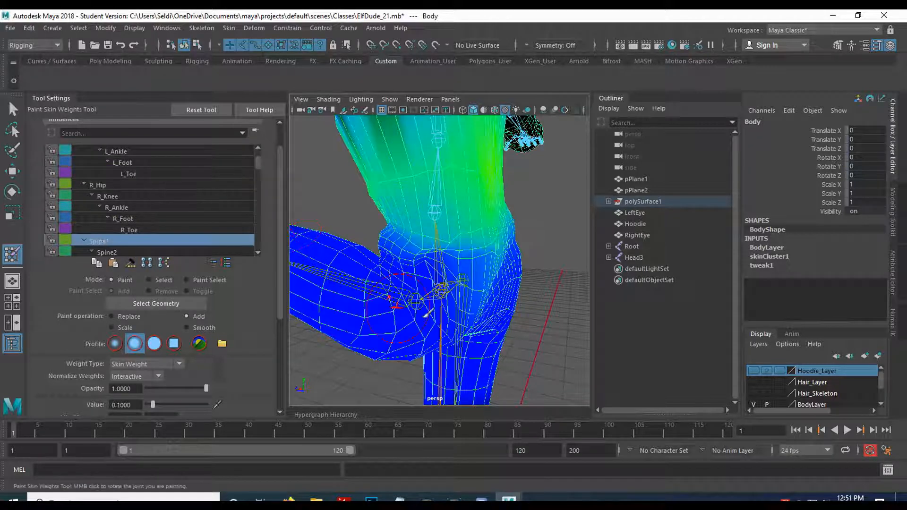
pyautogui.scroll(2, 416, 262)
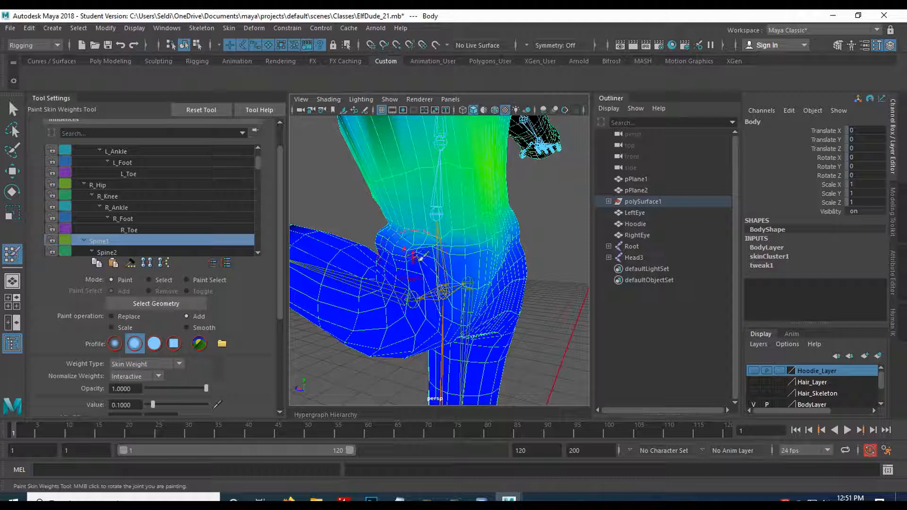
pyautogui.moveTo(479, 286)
pyautogui.keyDown('alt'); pyautogui.mouseDown()
pyautogui.moveTo(417, 274)
pyautogui.moveTo(434, 260)
pyautogui.moveTo(420, 234)
pyautogui.moveTo(378, 229)
pyautogui.mouseUp(); pyautogui.keyUp('alt')
pyautogui.moveTo(444, 227)
pyautogui.mouseDown()
pyautogui.moveTo(385, 223)
pyautogui.moveTo(501, 255)
pyautogui.moveTo(493, 236)
pyautogui.mouseUp()
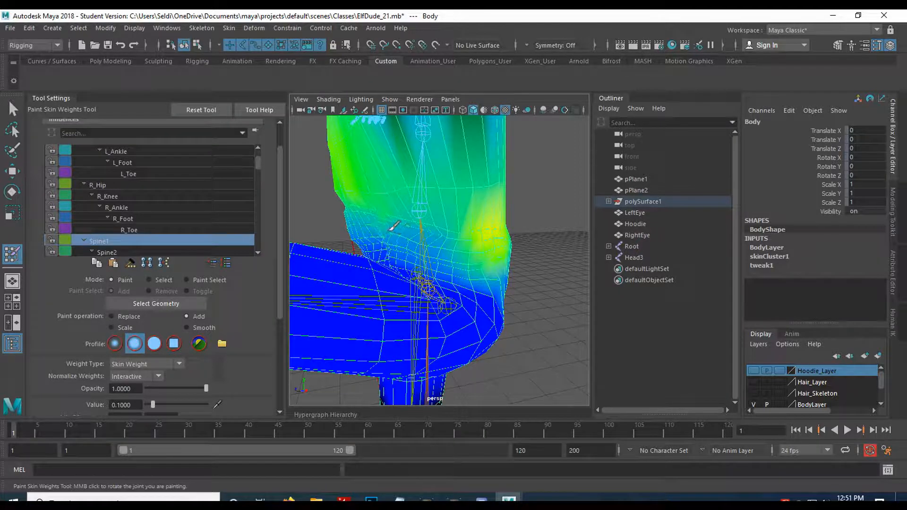
pyautogui.keyDown('alt'); pyautogui.moveTo(411, 240); pyautogui.dragTo(450, 249); pyautogui.keyUp('alt')
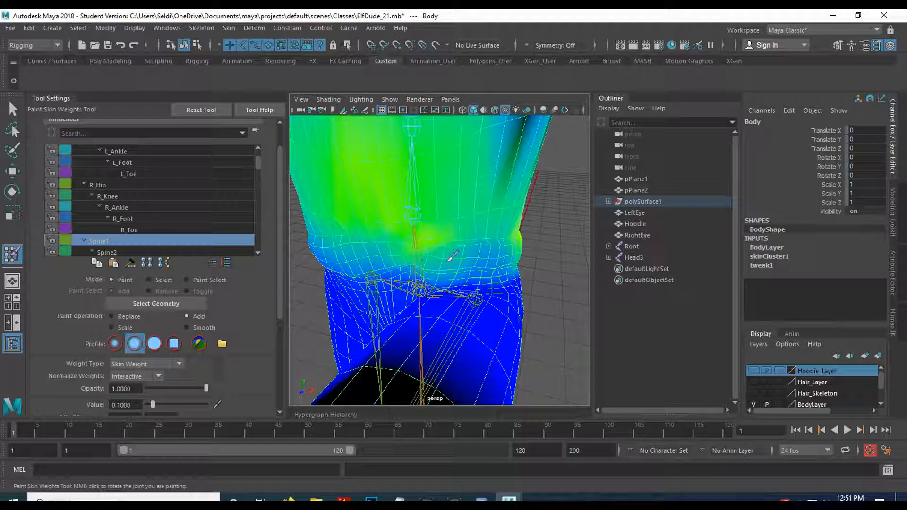
pyautogui.moveTo(492, 253)
pyautogui.mouseDown()
pyautogui.moveTo(511, 255)
pyautogui.moveTo(427, 233)
pyautogui.moveTo(450, 243)
pyautogui.moveTo(411, 243)
pyautogui.mouseUp()
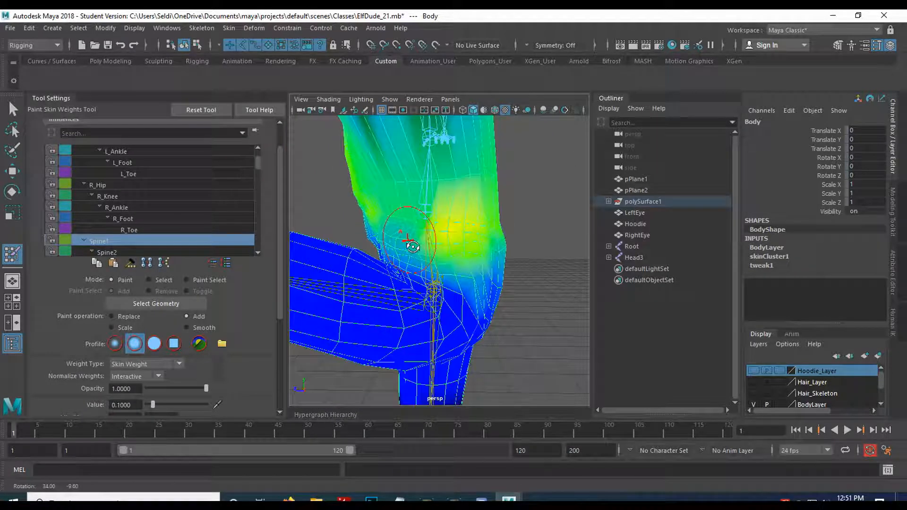
pyautogui.keyDown('alt'); pyautogui.moveTo(442, 258); pyautogui.dragTo(399, 242); pyautogui.keyUp('alt')
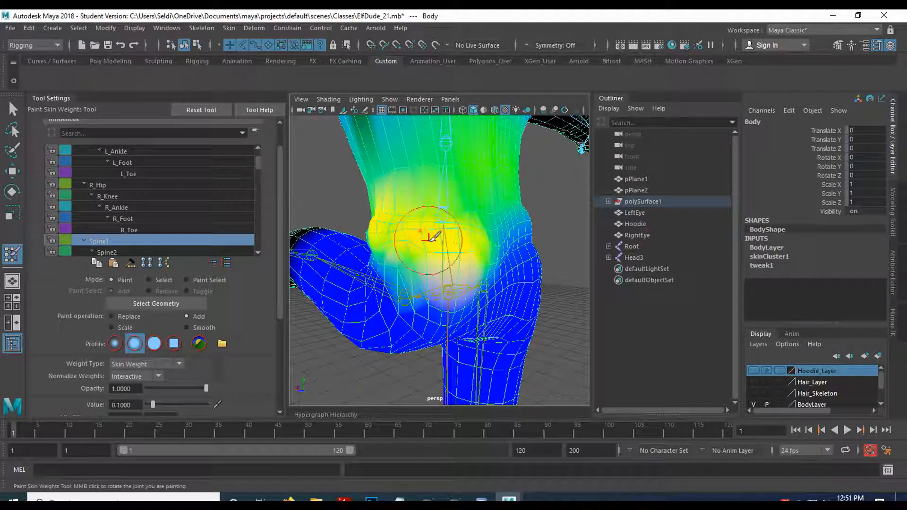
pyautogui.moveTo(412, 235)
pyautogui.keyDown('alt'); pyautogui.mouseDown()
pyautogui.moveTo(432, 302)
pyautogui.moveTo(461, 240)
pyautogui.moveTo(449, 258)
pyautogui.moveTo(399, 265)
pyautogui.moveTo(441, 263)
pyautogui.mouseUp(); pyautogui.keyUp('alt')
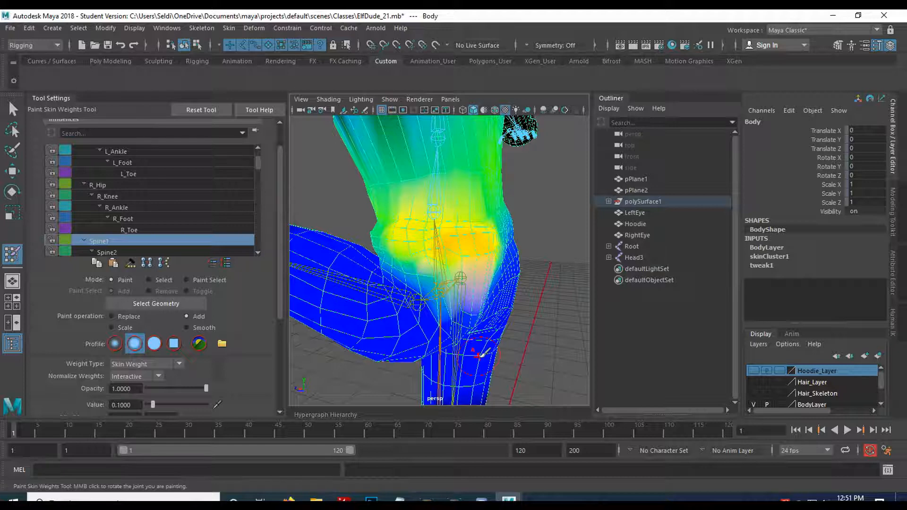
# Add the L_Hip joint to the body selection and resume Paint Skin Weights with the Spine1 influence.
pyautogui.press('q')
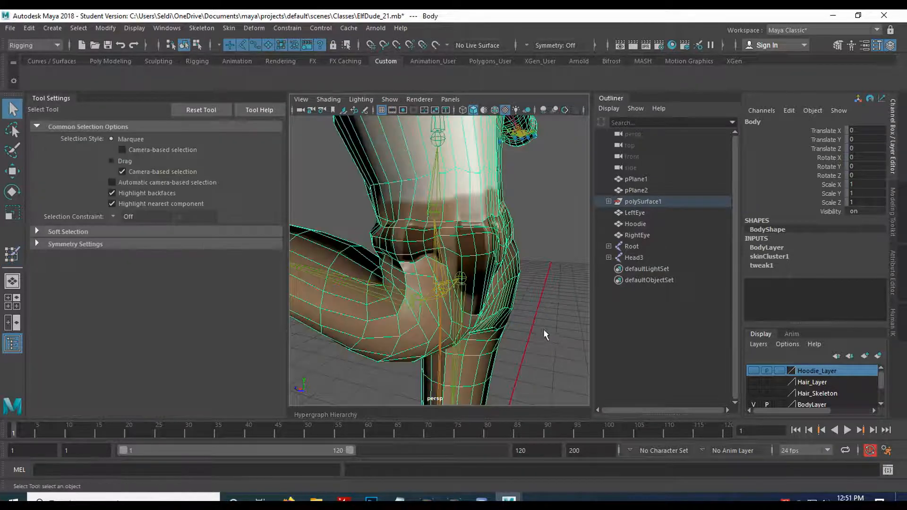
pyautogui.keyDown('alt'); pyautogui.moveTo(546, 330); pyautogui.dragTo(430, 261); pyautogui.keyUp('alt')
pyautogui.click(408, 299)
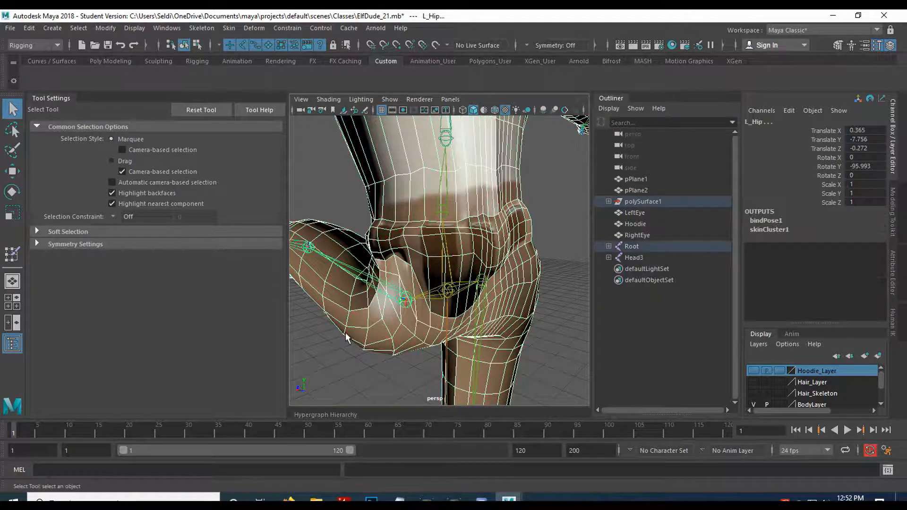
pyautogui.click(12, 254)
pyautogui.scroll(-5, 155, 186)
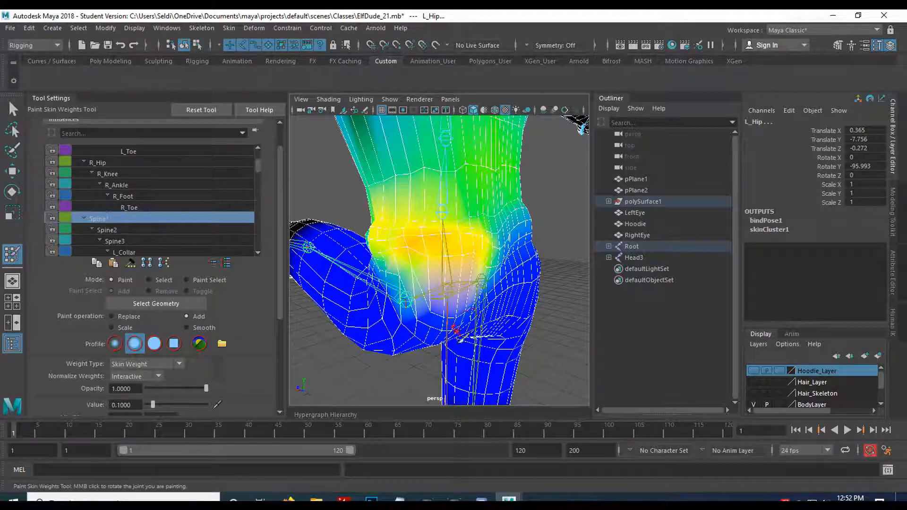
# Build up more Spine1 weight at value 0.1 along the belt, across the back and around to the left front.
pyautogui.moveTo(416, 290)
pyautogui.keyDown('alt'); pyautogui.mouseDown()
pyautogui.moveTo(379, 252)
pyautogui.moveTo(449, 288)
pyautogui.moveTo(421, 280)
pyautogui.moveTo(421, 264)
pyautogui.moveTo(449, 260)
pyautogui.moveTo(430, 250)
pyautogui.moveTo(489, 288)
pyautogui.moveTo(479, 260)
pyautogui.moveTo(424, 266)
pyautogui.moveTo(449, 248)
pyautogui.moveTo(468, 258)
pyautogui.moveTo(402, 248)
pyautogui.mouseUp(); pyautogui.keyUp('alt')
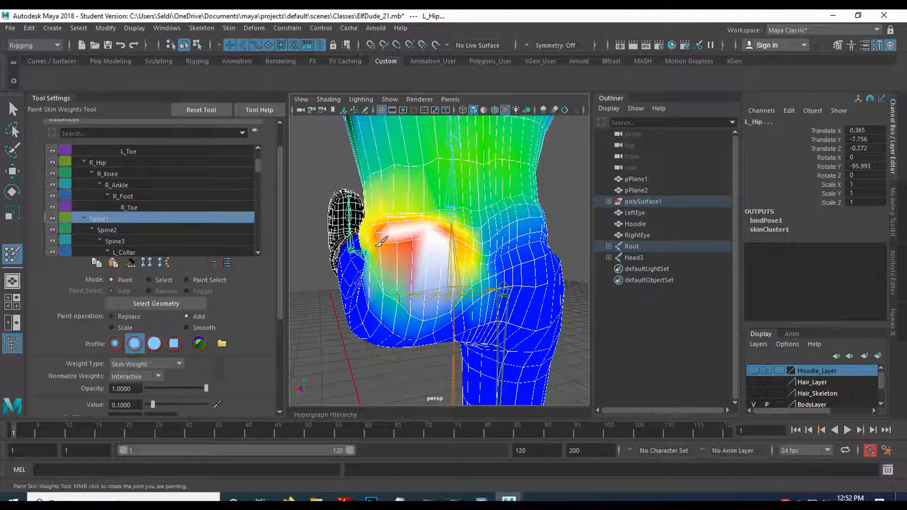
pyautogui.keyDown('alt'); pyautogui.moveTo(402, 234); pyautogui.dragTo(462, 245); pyautogui.keyUp('alt')
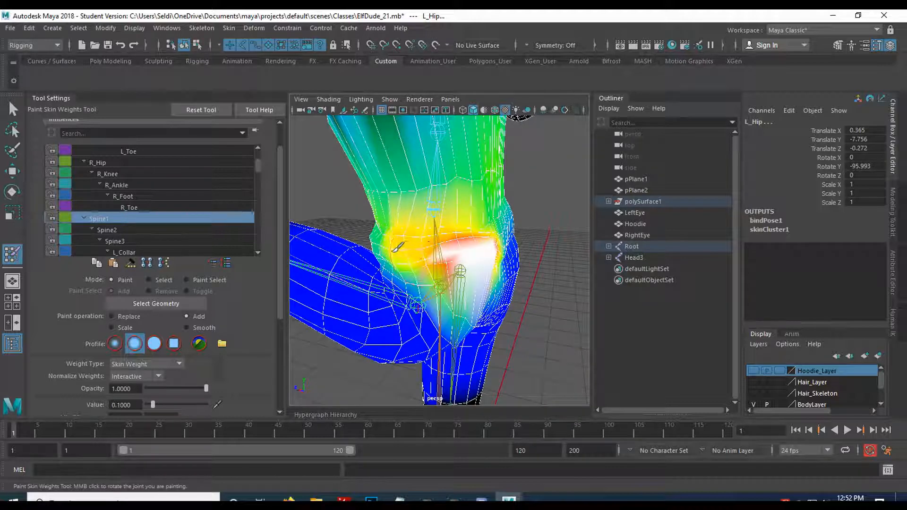
pyautogui.keyDown('alt'); pyautogui.moveTo(401, 254); pyautogui.dragTo(510, 246); pyautogui.keyUp('alt')
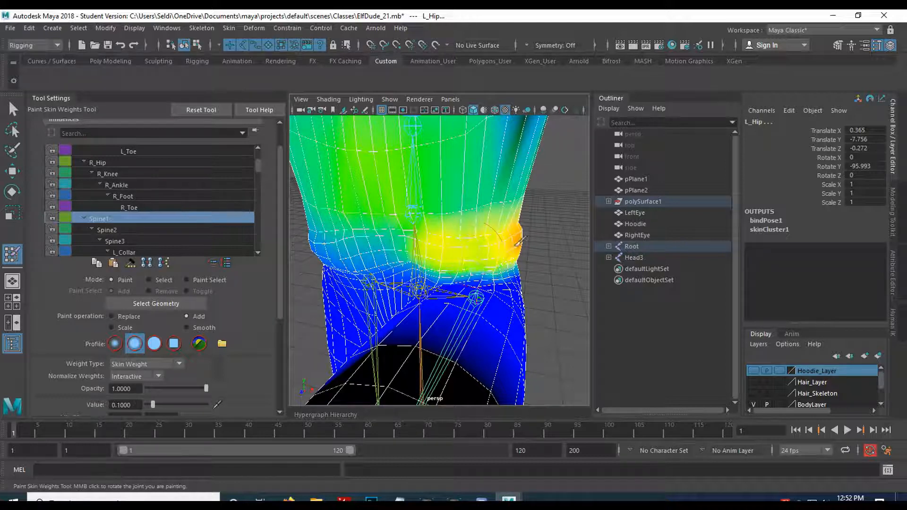
pyautogui.keyDown('alt'); pyautogui.moveTo(482, 249); pyautogui.dragTo(395, 243); pyautogui.keyUp('alt')
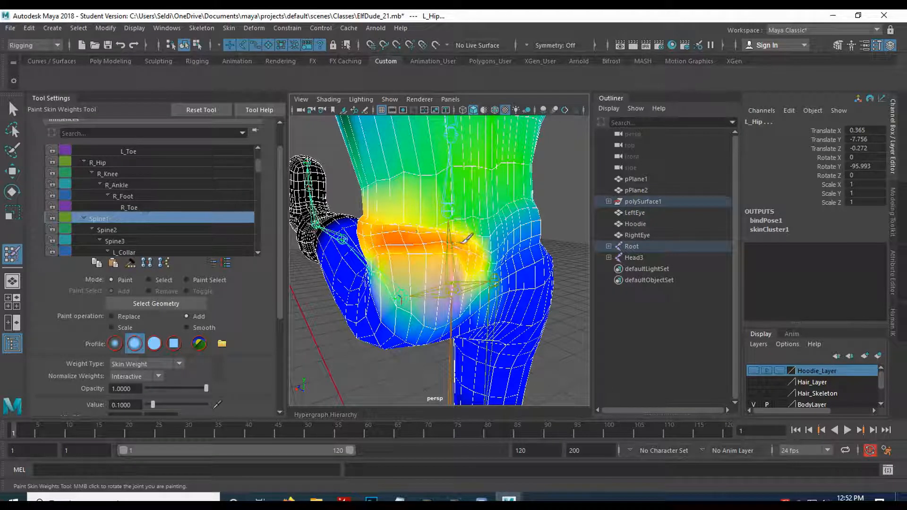
pyautogui.moveTo(445, 231)
pyautogui.mouseDown()
pyautogui.moveTo(456, 228)
pyautogui.moveTo(474, 247)
pyautogui.moveTo(472, 265)
pyautogui.mouseUp()
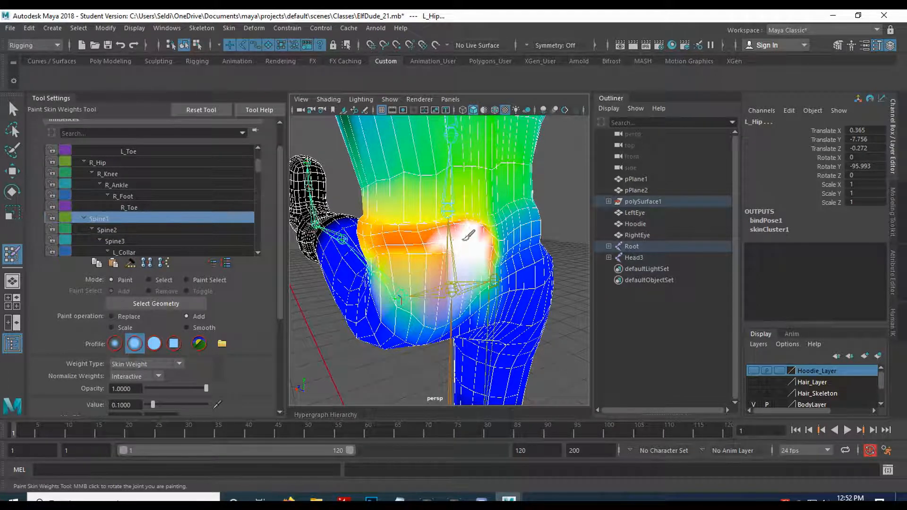
# Select the L_Hip joint and swing the raised leg down to a Rotate Y of about -9.6.
pyautogui.moveTo(376, 237)
pyautogui.keyDown('alt'); pyautogui.mouseDown()
pyautogui.moveTo(426, 246)
pyautogui.moveTo(458, 287)
pyautogui.mouseUp(); pyautogui.keyUp('alt')
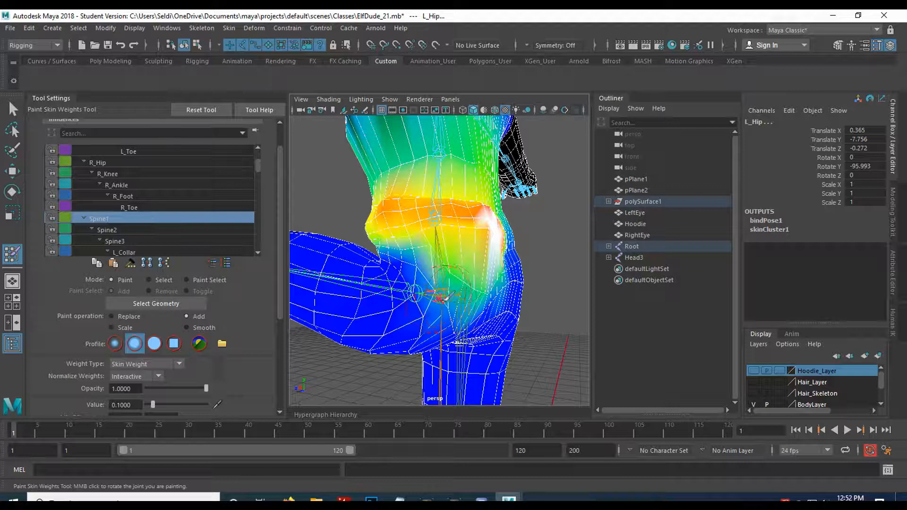
pyautogui.keyDown('alt'); pyautogui.moveTo(456, 289); pyautogui.dragTo(411, 306); pyautogui.keyUp('alt')
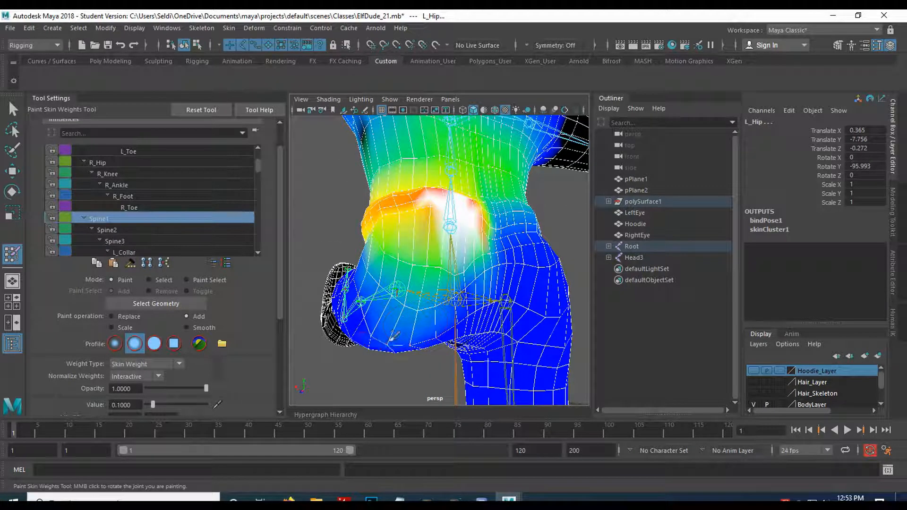
pyautogui.moveTo(399, 303)
pyautogui.keyDown('alt'); pyautogui.mouseDown()
pyautogui.moveTo(470, 265)
pyautogui.moveTo(423, 310)
pyautogui.moveTo(416, 283)
pyautogui.moveTo(512, 269)
pyautogui.moveTo(491, 283)
pyautogui.moveTo(432, 254)
pyautogui.moveTo(317, 246)
pyautogui.moveTo(440, 307)
pyautogui.mouseUp(); pyautogui.keyUp('alt')
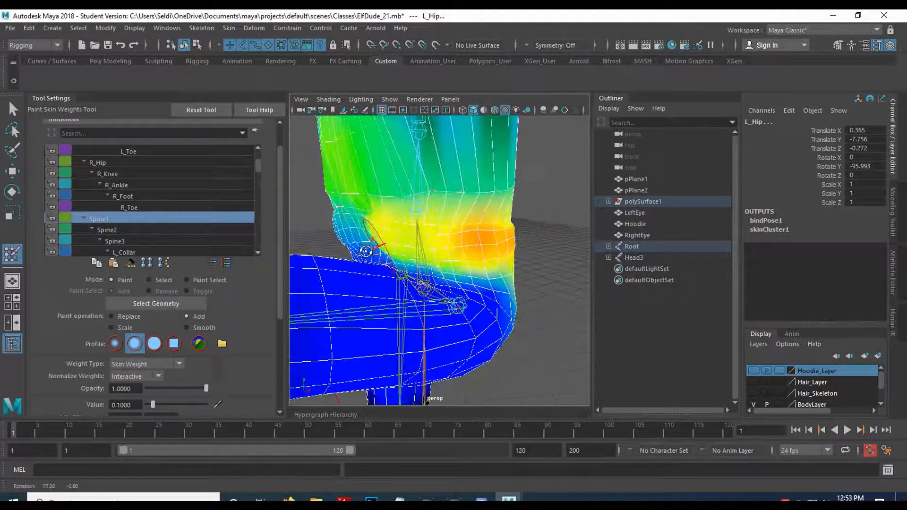
pyautogui.press('q')
pyautogui.click(532, 303)
pyautogui.keyDown('alt'); pyautogui.moveTo(514, 325); pyautogui.dragTo(448, 308); pyautogui.keyUp('alt')
pyautogui.click(448, 307)
pyautogui.press('e')
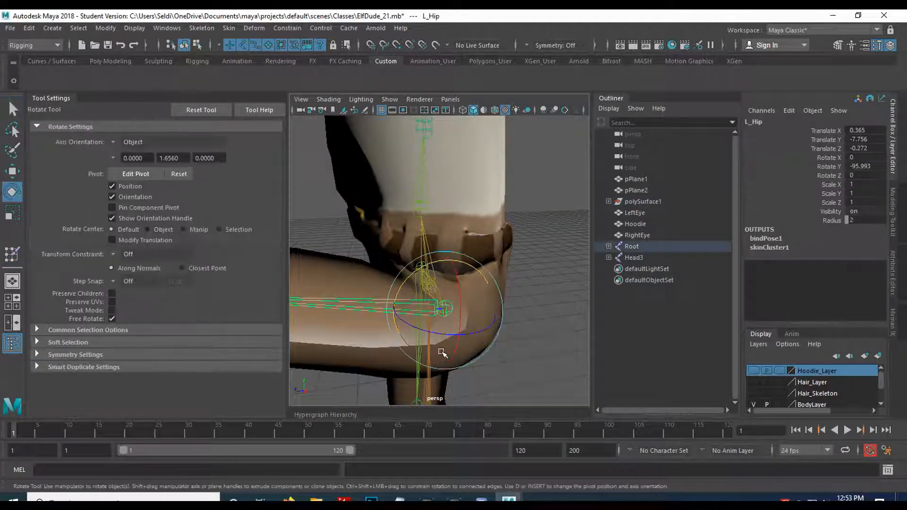
pyautogui.moveTo(409, 278); pyautogui.dragTo(392, 375)
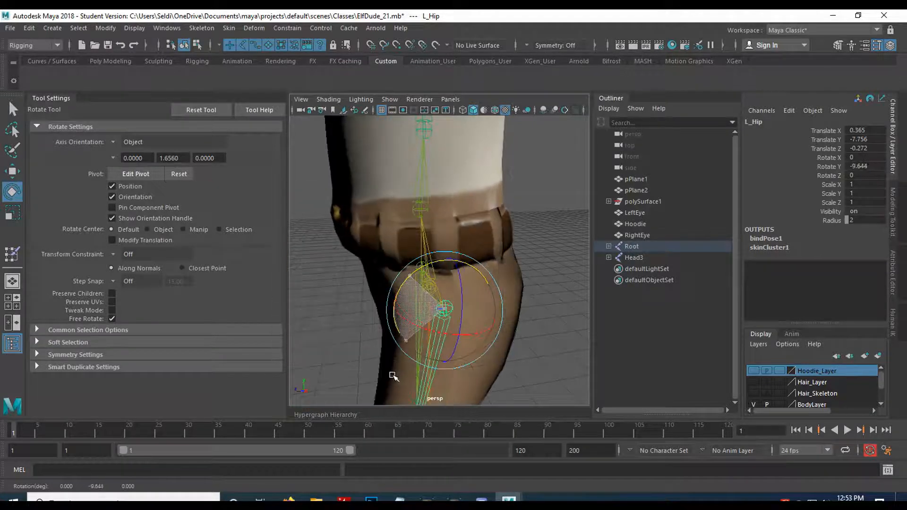
# Swing the left leg at L_Hip to test the waist deformation, ending at a Rotate Y of about -0.5.
pyautogui.scroll(-2, 498, 352)
pyautogui.keyDown('alt'); pyautogui.moveTo(505, 363); pyautogui.dragTo(484, 323, button='middle'); pyautogui.keyUp('alt')
pyautogui.keyDown('alt'); pyautogui.moveTo(485, 324); pyautogui.dragTo(421, 314); pyautogui.keyUp('alt')
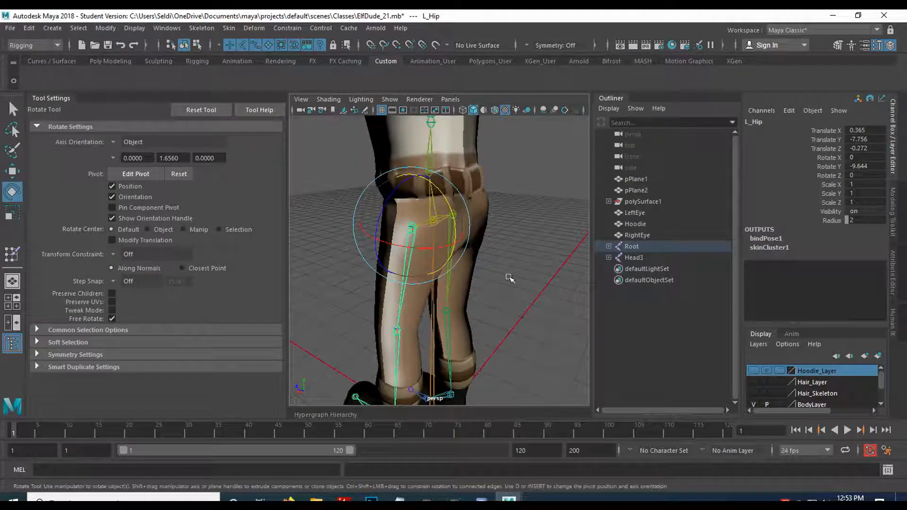
pyautogui.moveTo(449, 220); pyautogui.dragTo(436, 191)
pyautogui.keyDown('alt'); pyautogui.moveTo(308, 179); pyautogui.dragTo(397, 189); pyautogui.keyUp('alt')
pyautogui.keyDown('alt'); pyautogui.moveTo(496, 240); pyautogui.dragTo(452, 241); pyautogui.keyUp('alt')
pyautogui.moveTo(392, 208); pyautogui.dragTo(385, 241)
pyautogui.keyDown('alt'); pyautogui.moveTo(409, 276); pyautogui.dragTo(457, 257); pyautogui.keyUp('alt')
# Add the body mesh to the selection, resume Paint Skin Weights, and switch the tool to Paint Select mode.
pyautogui.press('q')
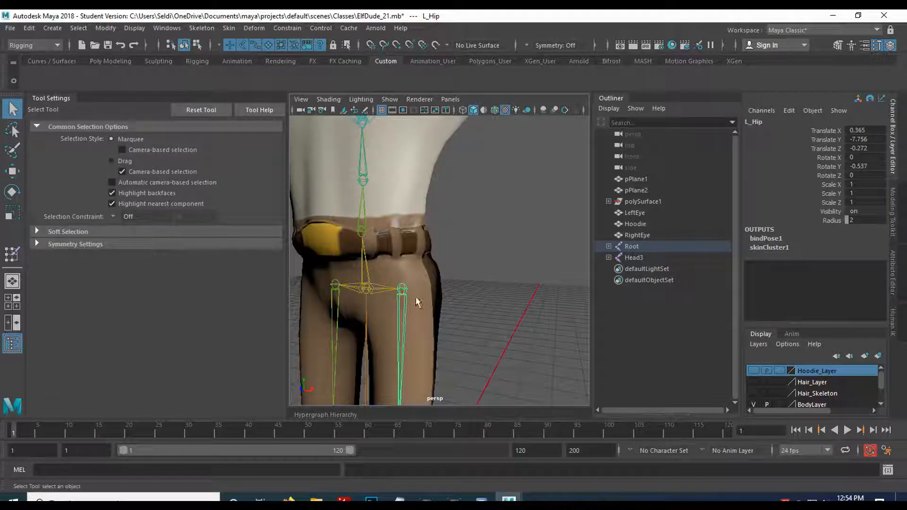
pyautogui.click(413, 257)
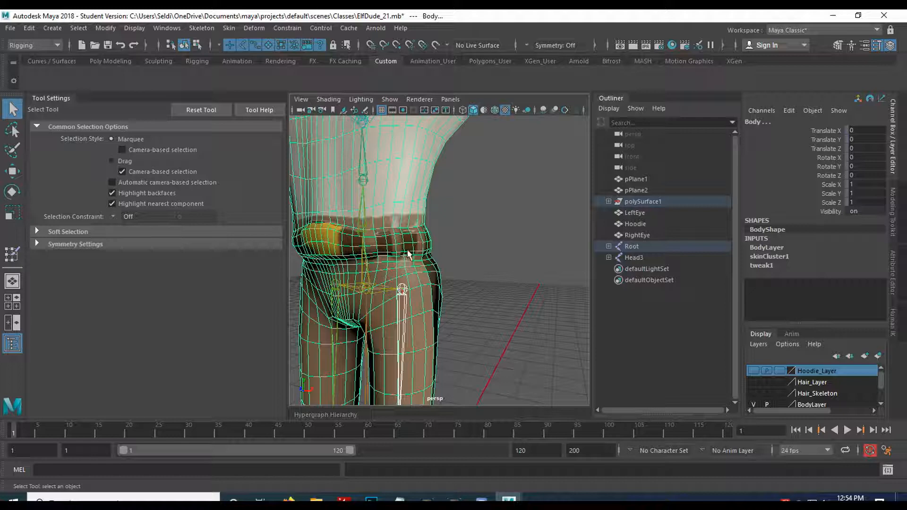
pyautogui.keyDown('alt'); pyautogui.moveTo(393, 259); pyautogui.dragTo(411, 255); pyautogui.keyUp('alt')
pyautogui.scroll(4, 411, 255)
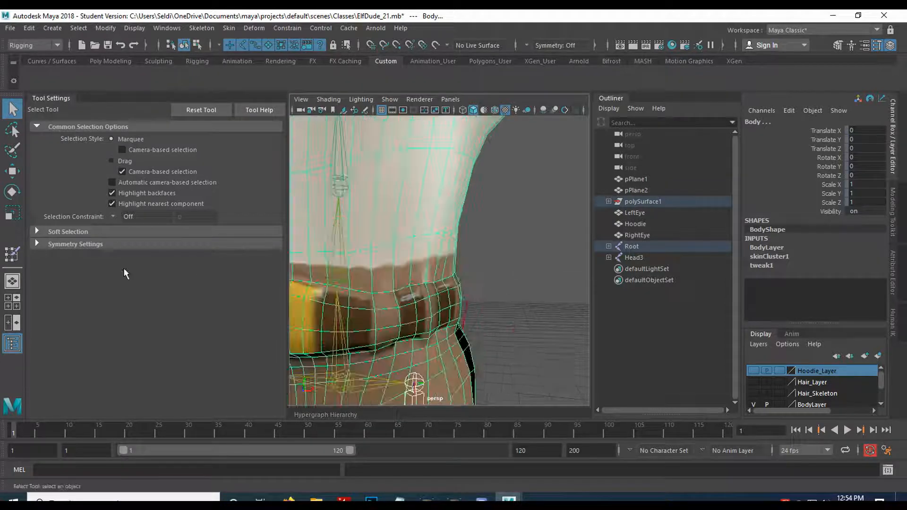
pyautogui.click(12, 254)
pyautogui.scroll(-3, 379, 283)
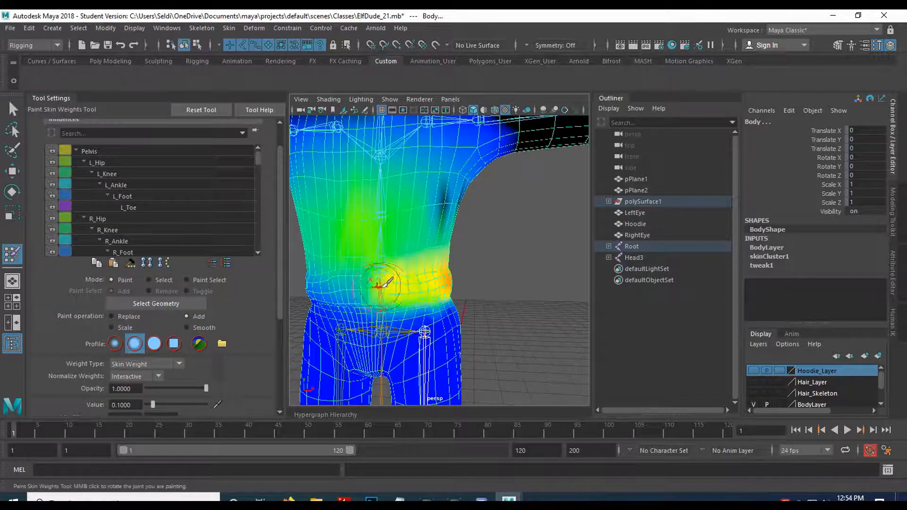
pyautogui.scroll(3, 409, 265)
pyautogui.scroll(-3, 407, 268)
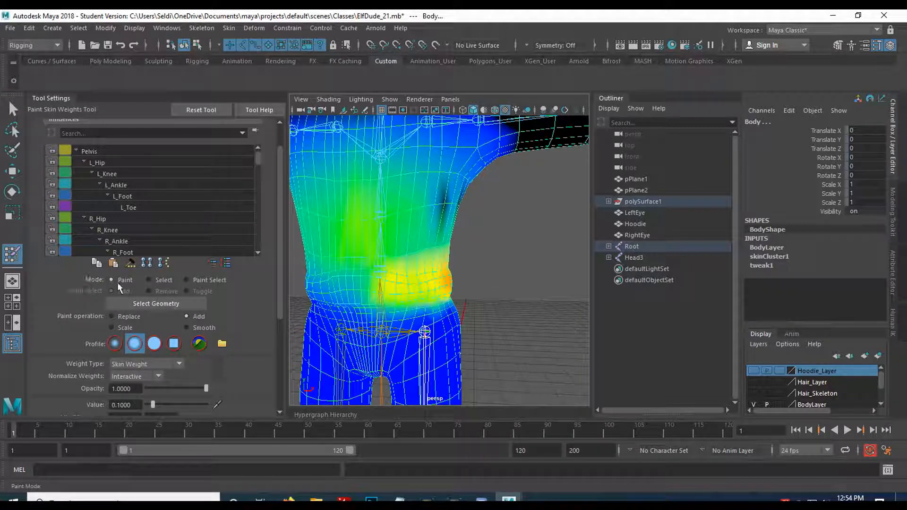
pyautogui.click(203, 279)
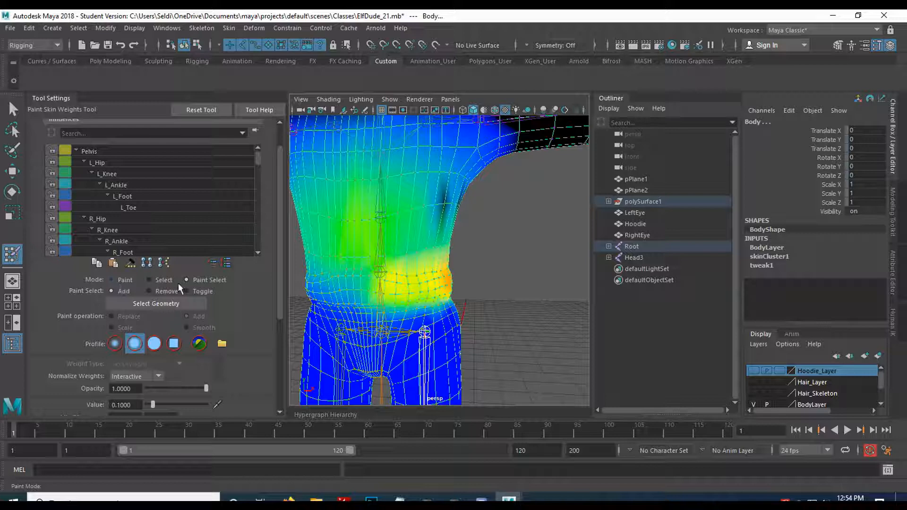
# Paint-select the belt vertices across the left front of the waist.
pyautogui.keyDown('alt'); pyautogui.moveTo(385, 285); pyautogui.dragTo(404, 282); pyautogui.keyUp('alt')
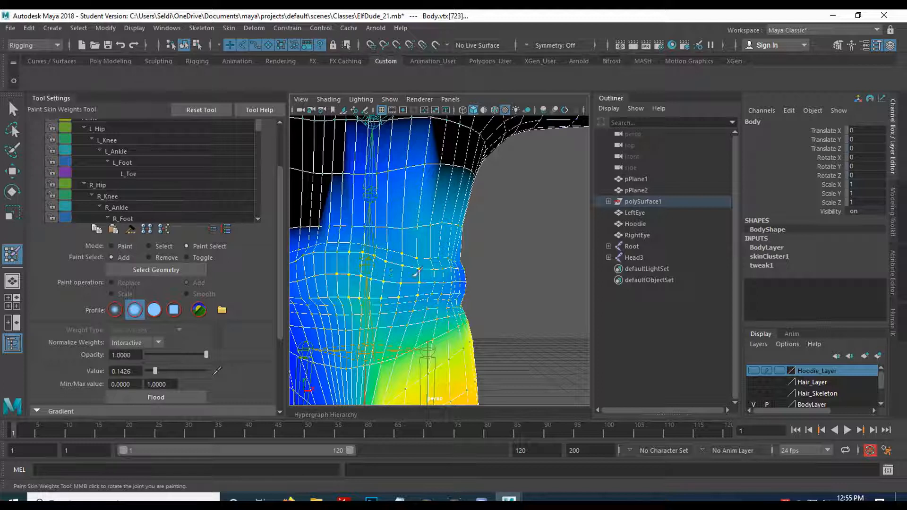
pyautogui.moveTo(426, 277); pyautogui.dragTo(444, 280)
pyautogui.moveTo(349, 277)
pyautogui.keyDown('alt'); pyautogui.mouseDown()
pyautogui.moveTo(367, 258)
pyautogui.moveTo(354, 282)
pyautogui.moveTo(379, 267)
pyautogui.moveTo(391, 237)
pyautogui.mouseUp(); pyautogui.keyUp('alt')
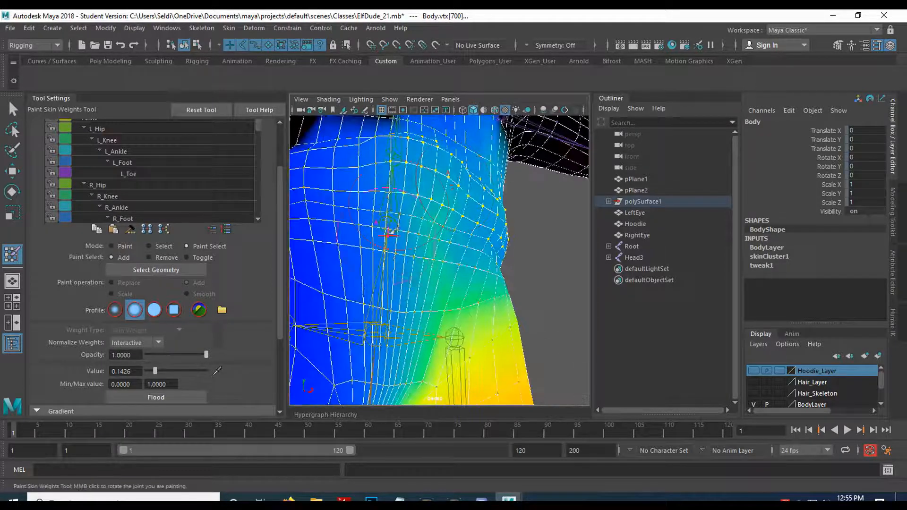
pyautogui.keyDown('alt'); pyautogui.moveTo(416, 184); pyautogui.dragTo(393, 235); pyautogui.keyUp('alt')
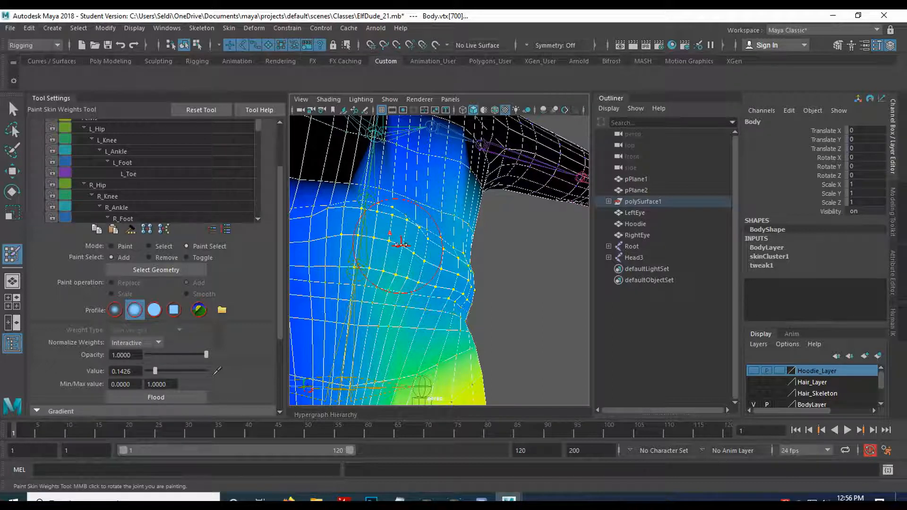
pyautogui.moveTo(401, 244); pyautogui.dragTo(391, 244)
pyautogui.moveTo(466, 280)
pyautogui.keyDown('alt'); pyautogui.mouseDown()
pyautogui.moveTo(423, 316)
pyautogui.moveTo(364, 312)
pyautogui.moveTo(412, 312)
pyautogui.mouseUp(); pyautogui.keyUp('alt')
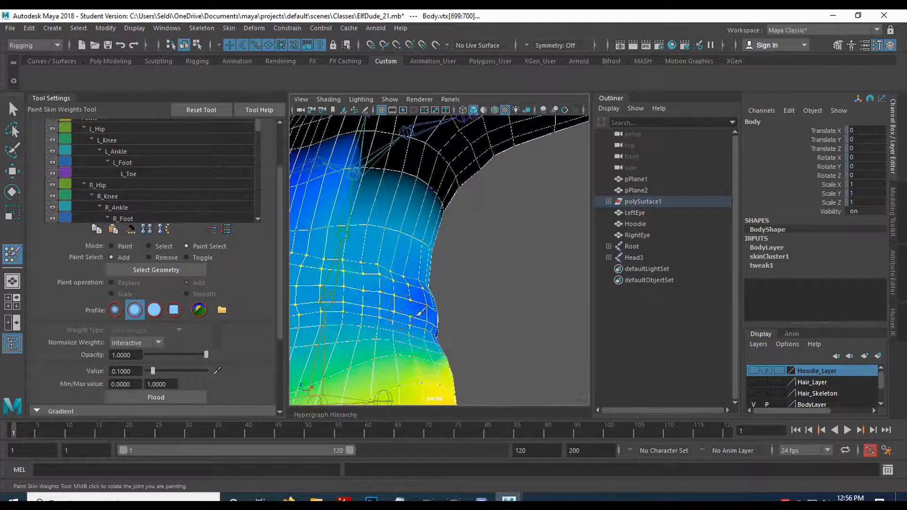
# Extend the painted vertex selection around the left side and back of the belt and past the centre front.
pyautogui.keyDown('alt'); pyautogui.moveTo(412, 312); pyautogui.dragTo(429, 237, button='right'); pyautogui.keyUp('alt')
pyautogui.keyDown('alt'); pyautogui.moveTo(429, 237); pyautogui.dragTo(438, 311); pyautogui.keyUp('alt')
pyautogui.moveTo(432, 241)
pyautogui.keyDown('alt'); pyautogui.mouseDown()
pyautogui.moveTo(425, 278)
pyautogui.moveTo(393, 283)
pyautogui.mouseUp(); pyautogui.keyUp('alt')
pyautogui.moveTo(496, 286)
pyautogui.keyDown('alt'); pyautogui.mouseDown()
pyautogui.moveTo(462, 278)
pyautogui.moveTo(413, 307)
pyautogui.moveTo(393, 275)
pyautogui.mouseUp(); pyautogui.keyUp('alt')
pyautogui.keyDown('alt'); pyautogui.moveTo(434, 236); pyautogui.dragTo(551, 291); pyautogui.keyUp('alt')
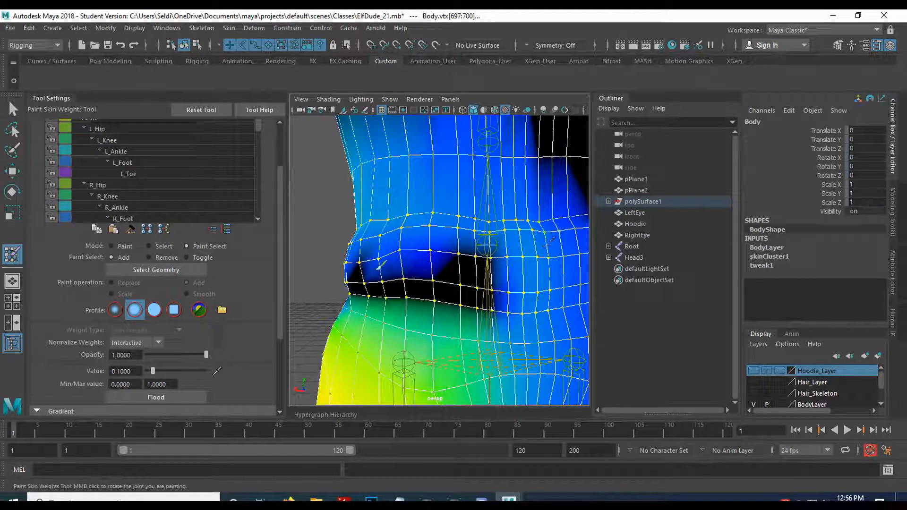
pyautogui.keyDown('alt'); pyautogui.moveTo(381, 265); pyautogui.dragTo(428, 265); pyautogui.keyUp('alt')
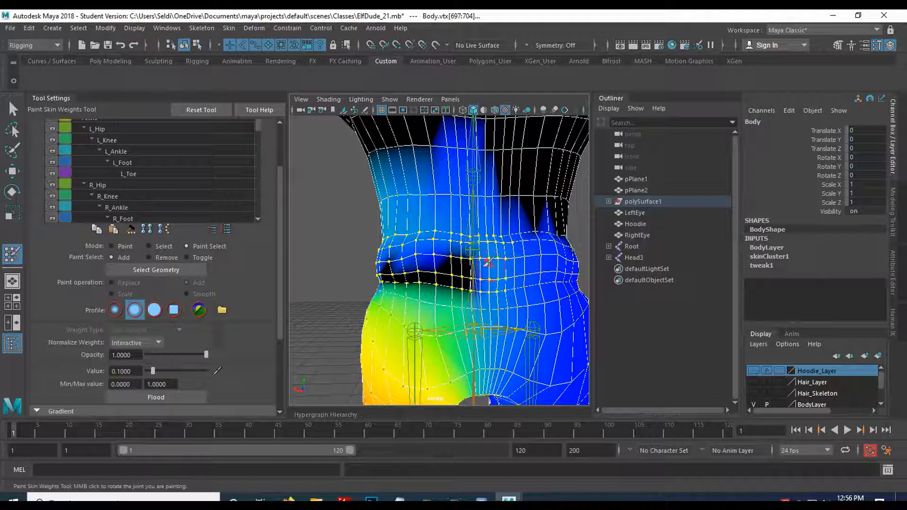
pyautogui.scroll(4, 486, 268)
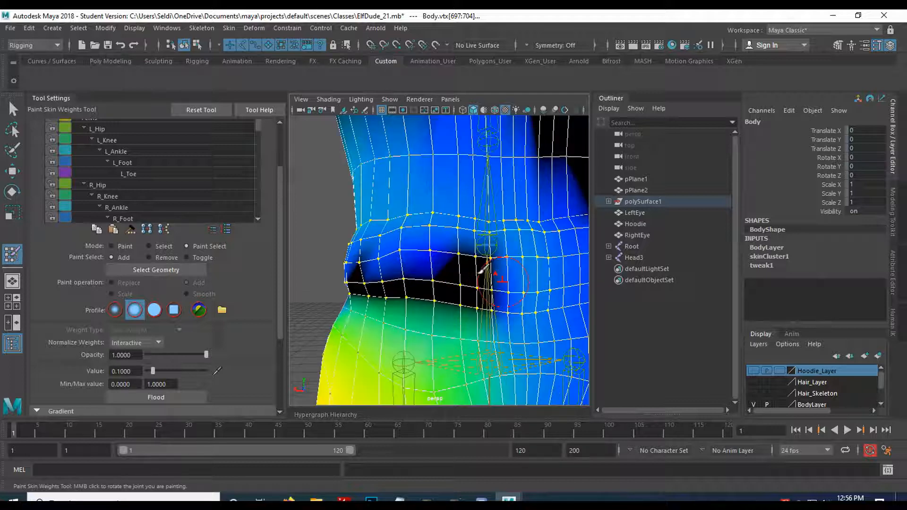
pyautogui.keyDown('alt'); pyautogui.moveTo(483, 270); pyautogui.dragTo(487, 228); pyautogui.keyUp('alt')
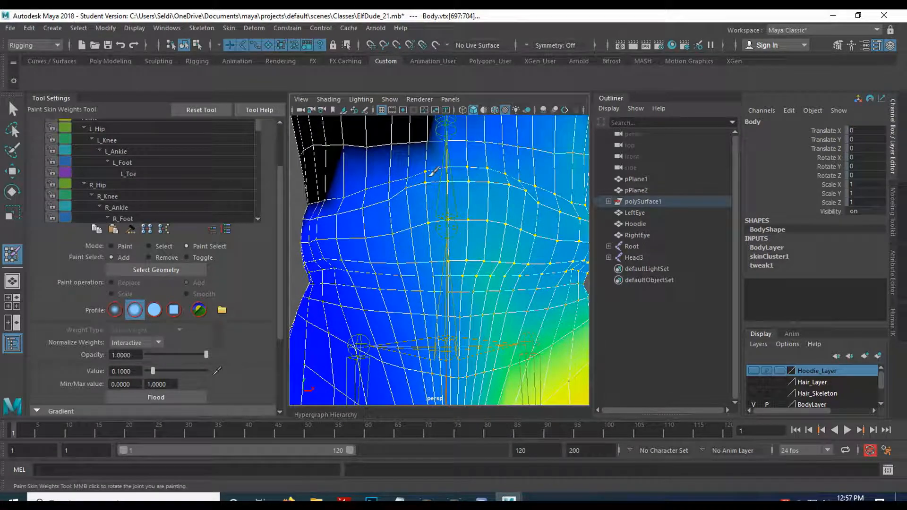
pyautogui.moveTo(420, 178)
pyautogui.mouseDown()
pyautogui.moveTo(446, 247)
pyautogui.moveTo(399, 250)
pyautogui.moveTo(466, 257)
pyautogui.mouseUp()
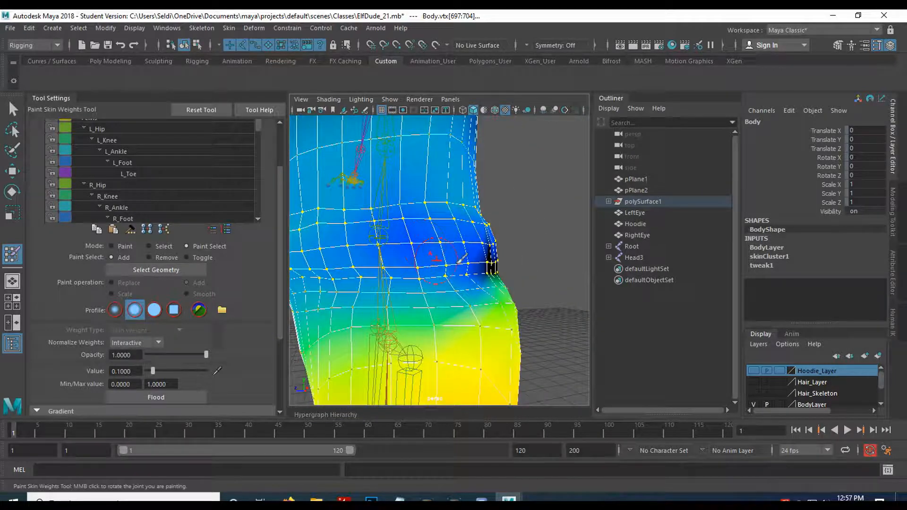
# Return to Paint mode and flood the selected belt vertices using Replace at value 1, first for L_Hip and finally for the Spine1 influence.
pyautogui.click(118, 247)
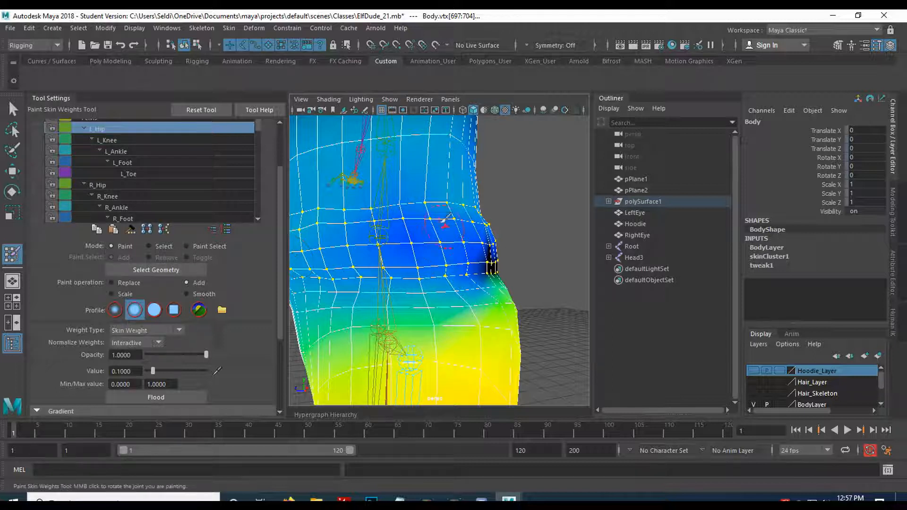
pyautogui.scroll(-2, 184, 293)
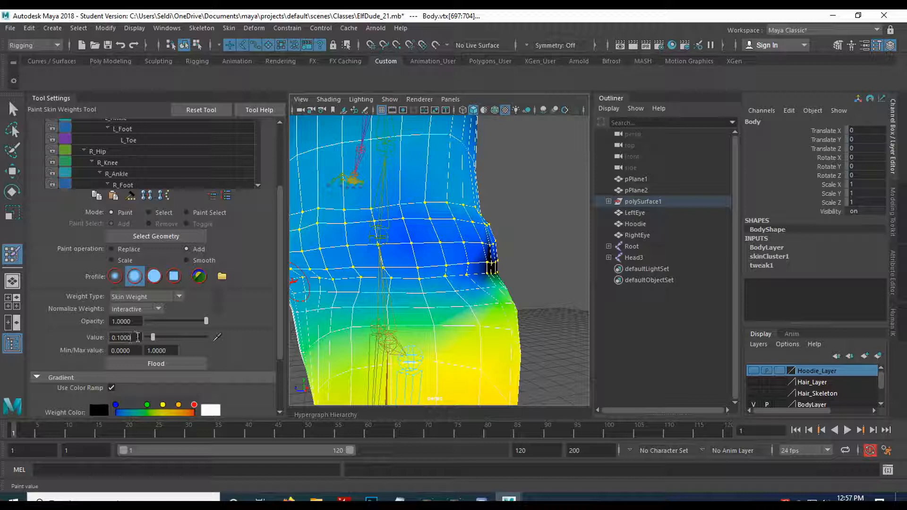
pyautogui.click(129, 337)
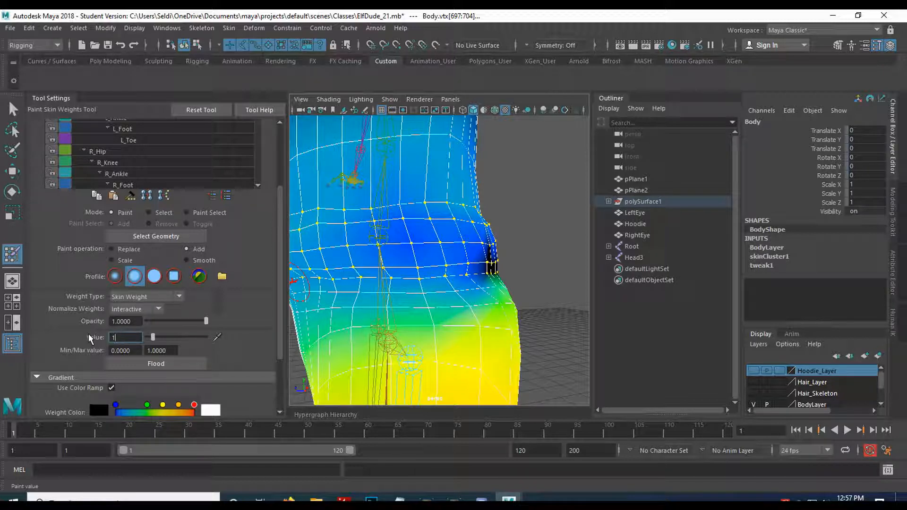
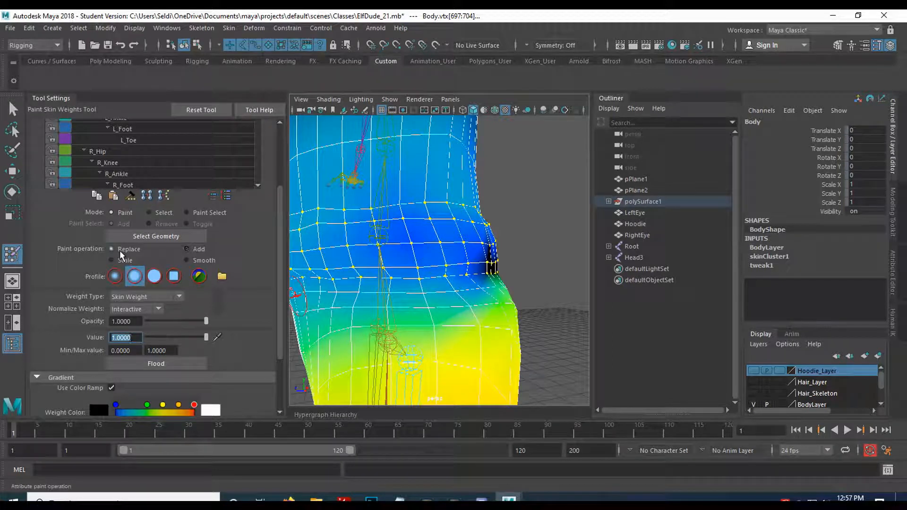
pyautogui.click(161, 364)
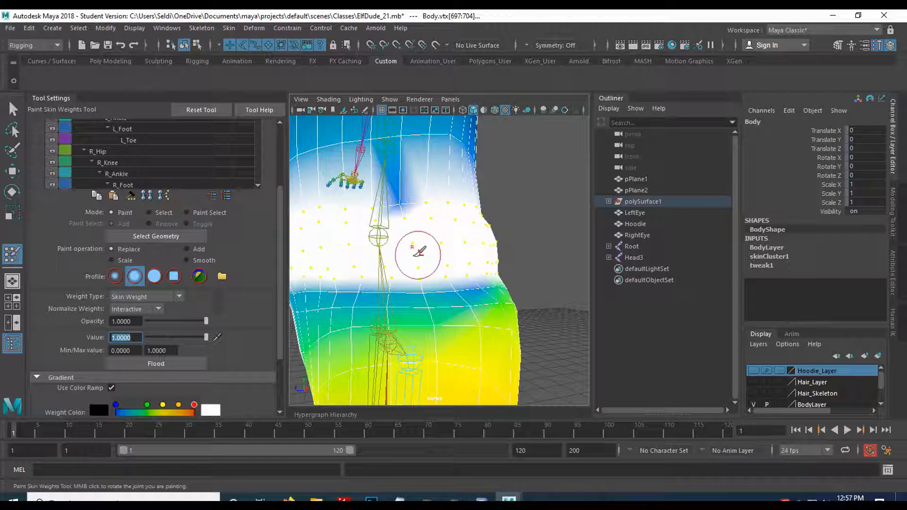
pyautogui.keyDown('alt'); pyautogui.moveTo(371, 243); pyautogui.dragTo(391, 243); pyautogui.keyUp('alt')
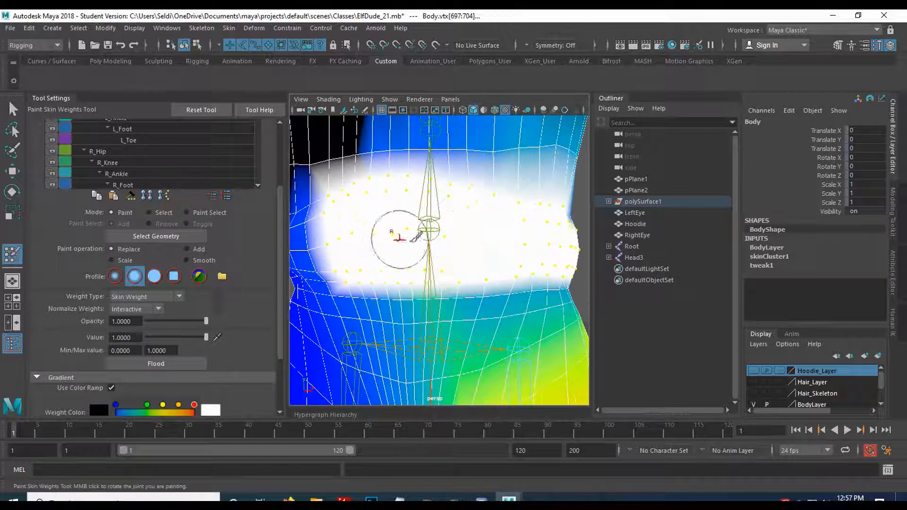
pyautogui.scroll(-4, 184, 161)
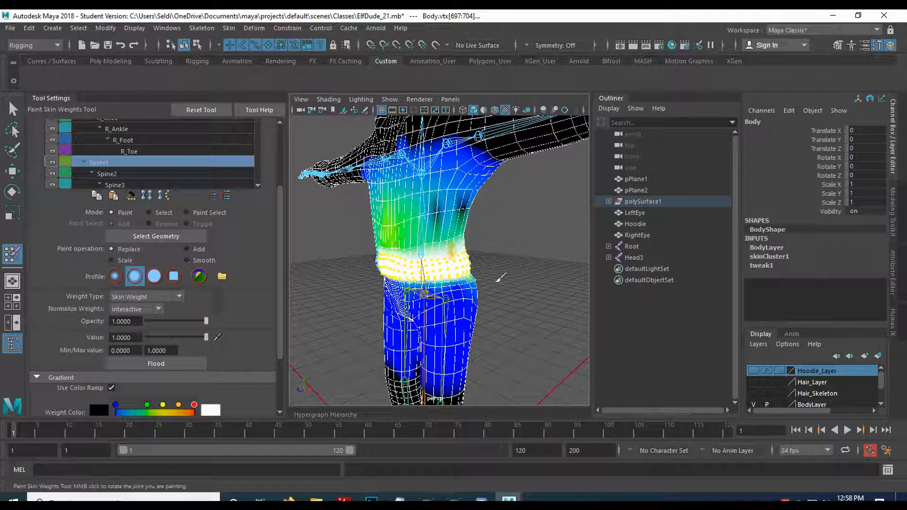
# Clear the vertex selection, select the L_Hip joint, and rotate it to swing the left leg.
pyautogui.press('q')
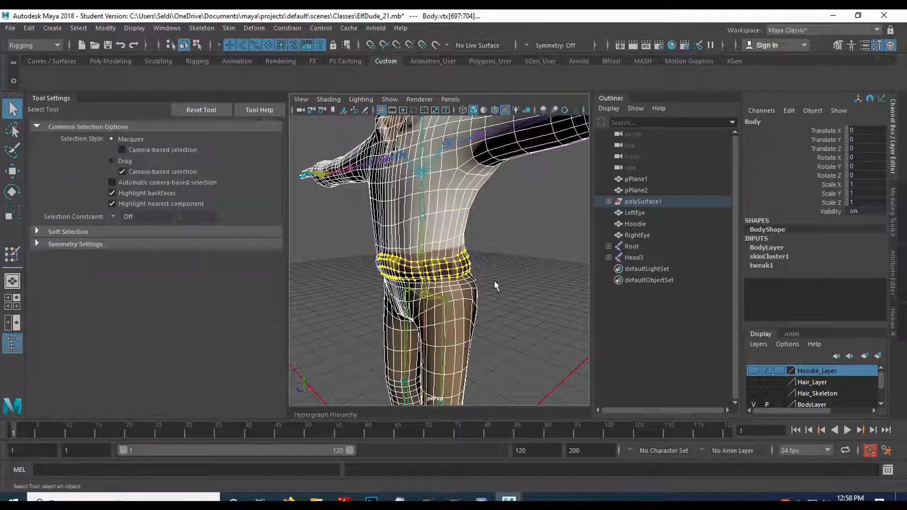
pyautogui.click(519, 297)
pyautogui.scroll(3, 518, 298)
pyautogui.click(443, 291)
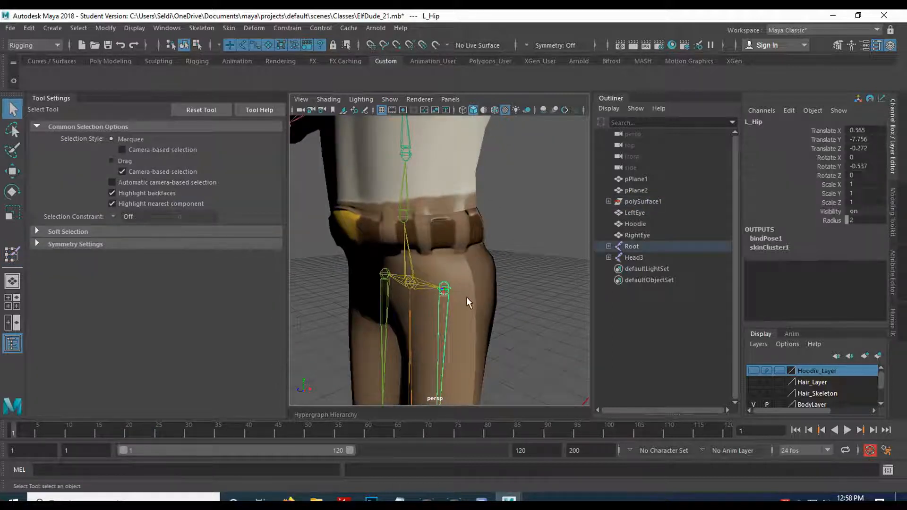
pyautogui.press('e')
pyautogui.moveTo(409, 283); pyautogui.dragTo(152, 290)
# Rotate L_Hip through several angles to check the belt from front and back, ending at a Rotate Y of about 64.6.
pyautogui.keyDown('alt'); pyautogui.moveTo(505, 257); pyautogui.dragTo(577, 218); pyautogui.keyUp('alt')
pyautogui.moveTo(373, 175)
pyautogui.keyDown('alt'); pyautogui.mouseDown()
pyautogui.moveTo(457, 147)
pyautogui.moveTo(379, 168)
pyautogui.mouseUp(); pyautogui.keyUp('alt')
pyautogui.moveTo(472, 239); pyautogui.dragTo(491, 191)
pyautogui.moveTo(461, 260)
pyautogui.mouseDown()
pyautogui.moveTo(486, 217)
pyautogui.moveTo(461, 246)
pyautogui.mouseUp()
pyautogui.keyDown('alt'); pyautogui.moveTo(530, 208); pyautogui.dragTo(479, 215); pyautogui.keyUp('alt')
pyautogui.moveTo(413, 243); pyautogui.dragTo(470, 268)
pyautogui.keyDown('alt'); pyautogui.moveTo(541, 234); pyautogui.dragTo(430, 226); pyautogui.keyUp('alt')
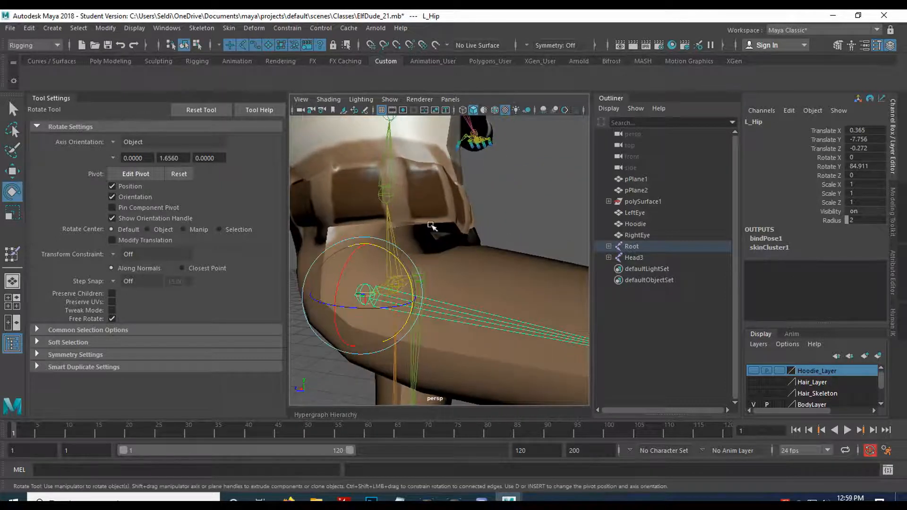
pyautogui.moveTo(406, 265); pyautogui.dragTo(431, 224)
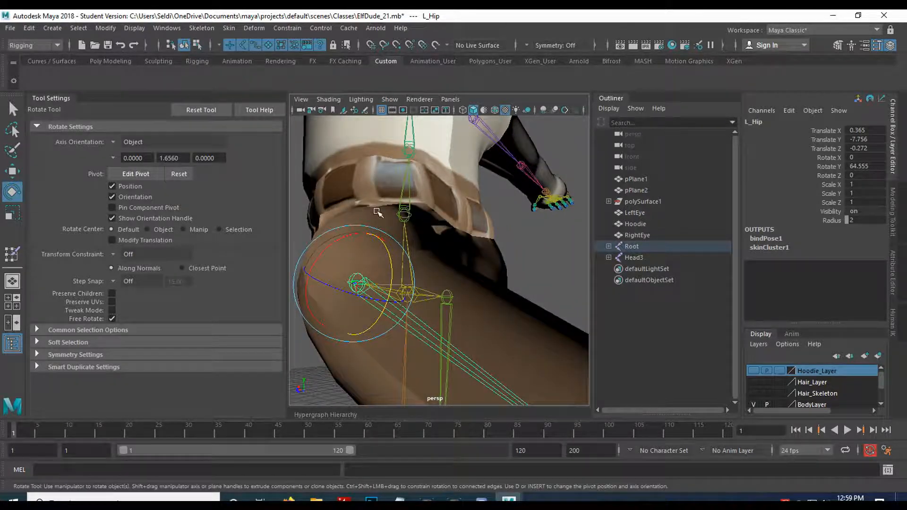
pyautogui.keyDown('alt'); pyautogui.moveTo(328, 196); pyautogui.dragTo(433, 303); pyautogui.keyUp('alt')
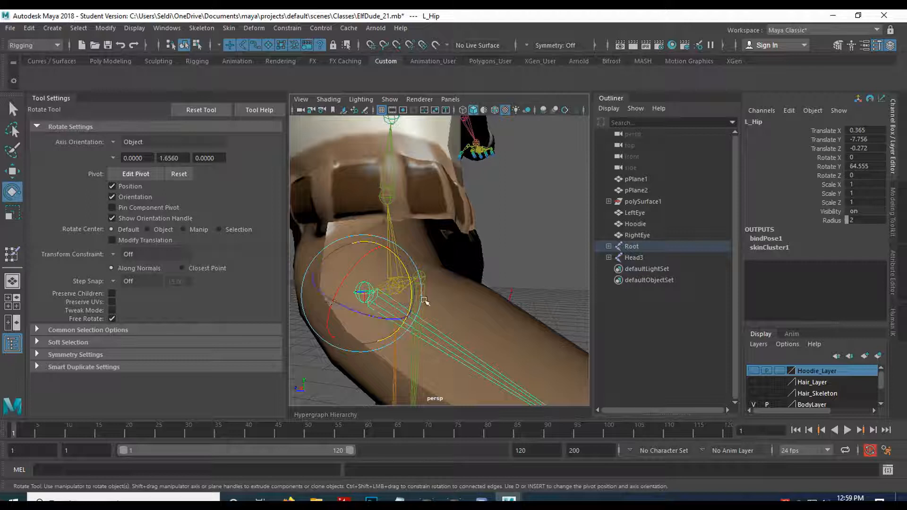
# Add the body mesh to the L_Hip selection and resume Paint Skin Weights with the leg posed.
pyautogui.press('q')
pyautogui.click(350, 248)
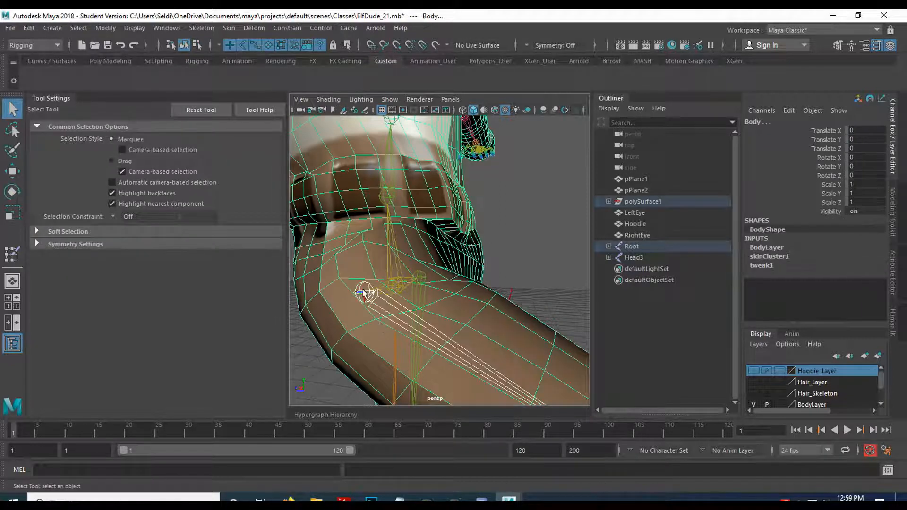
pyautogui.click(13, 255)
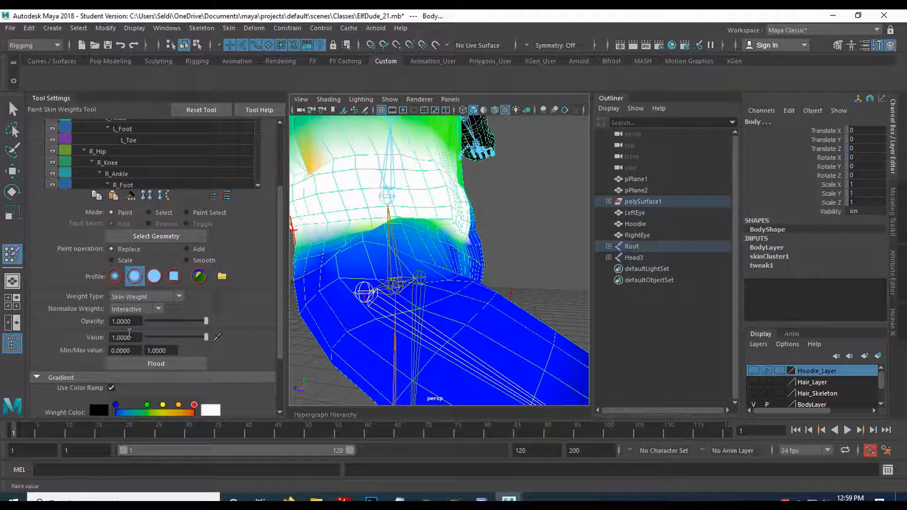
# Switch the paint operation to Add and select the Spine1 influence to examine its weights around the belt.
pyautogui.click(142, 337)
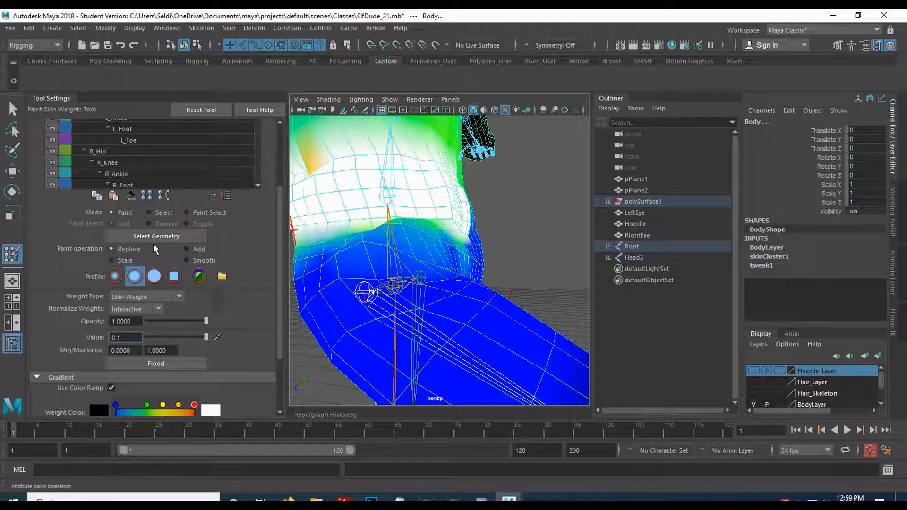
pyautogui.click(189, 250)
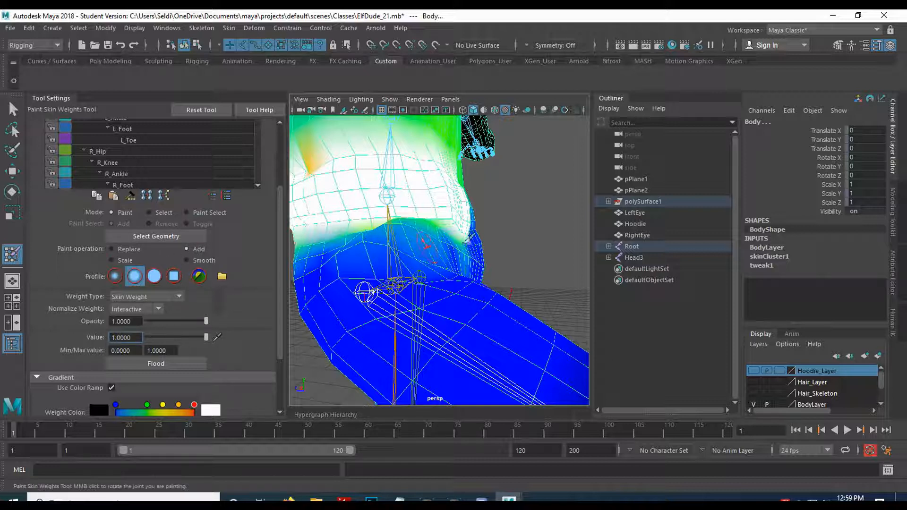
pyautogui.moveTo(405, 237)
pyautogui.keyDown('alt'); pyautogui.mouseDown()
pyautogui.moveTo(410, 196)
pyautogui.moveTo(419, 243)
pyautogui.moveTo(392, 234)
pyautogui.moveTo(407, 253)
pyautogui.mouseUp(); pyautogui.keyUp('alt')
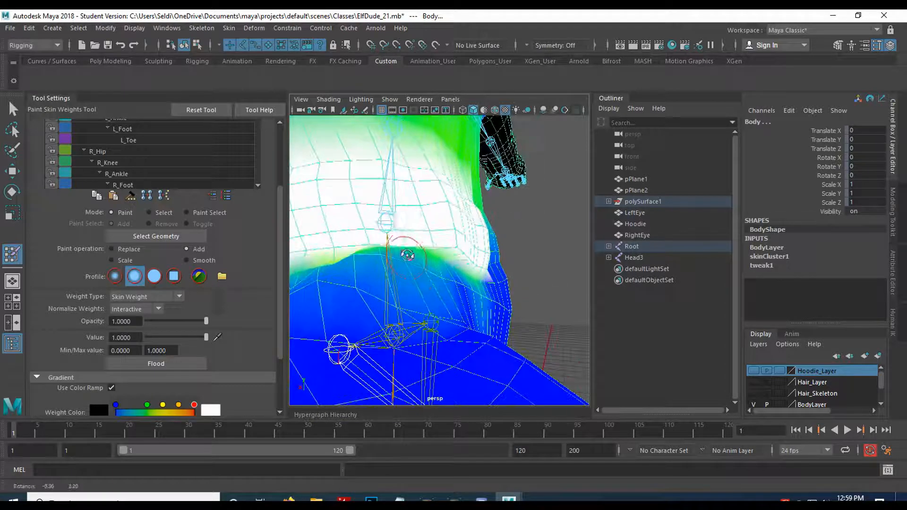
pyautogui.scroll(-1, 165, 152)
pyautogui.click(115, 174)
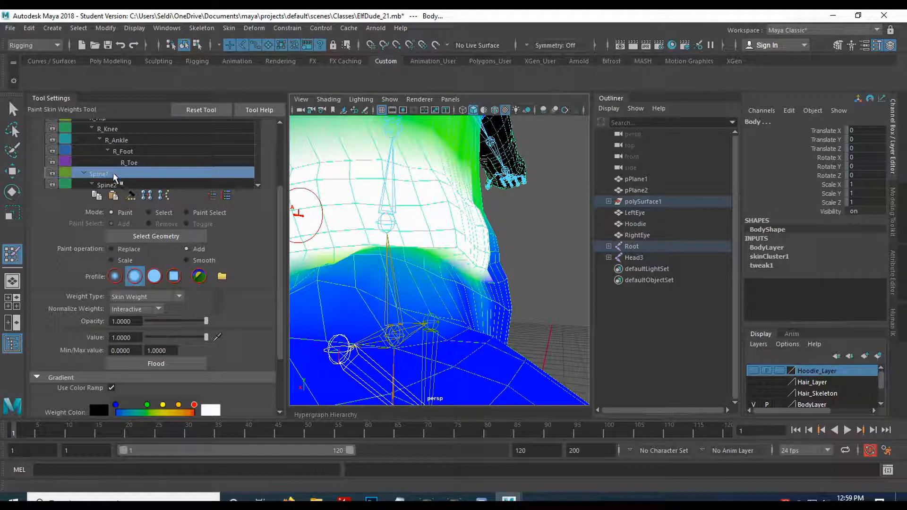
pyautogui.moveTo(412, 266)
pyautogui.keyDown('alt'); pyautogui.mouseDown()
pyautogui.moveTo(344, 254)
pyautogui.moveTo(360, 254)
pyautogui.moveTo(407, 292)
pyautogui.mouseUp(); pyautogui.keyUp('alt')
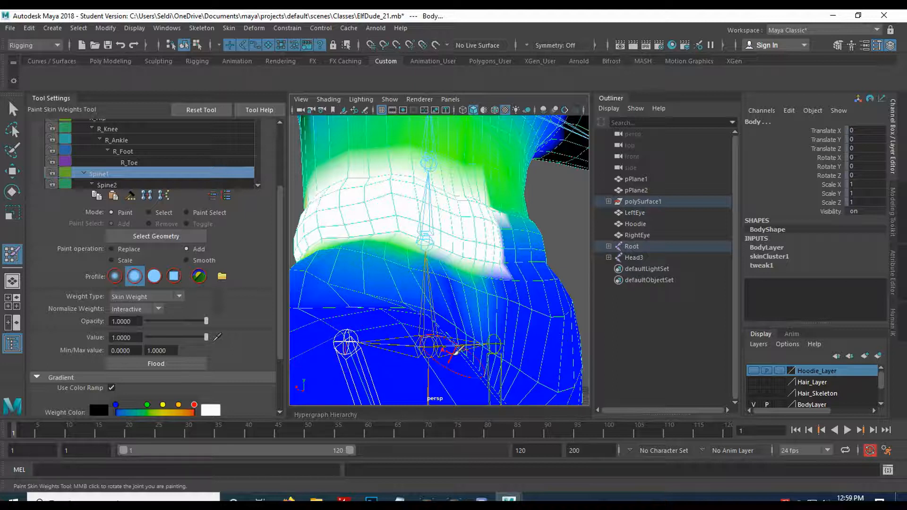
# Select the L_Hip influence and bring the lower edge of the belt above the raised leg into view.
pyautogui.scroll(3, 159, 166)
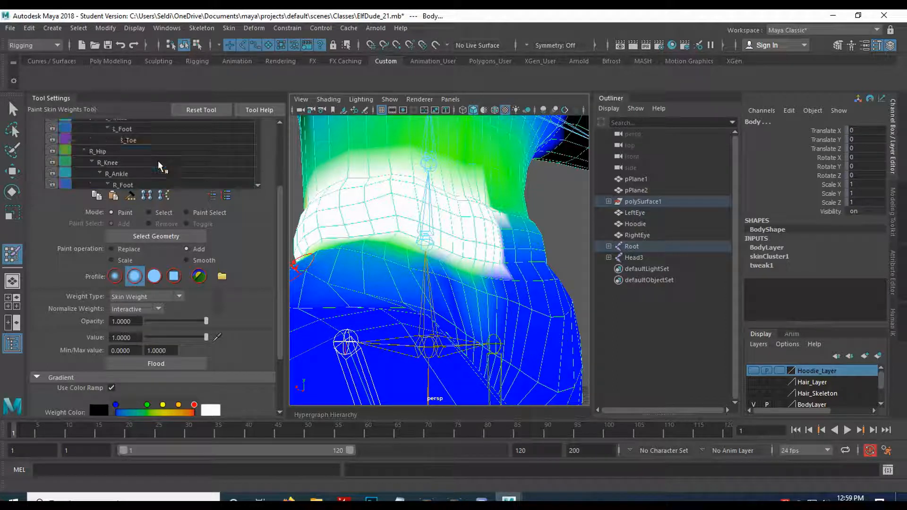
pyautogui.scroll(3, 275, 166)
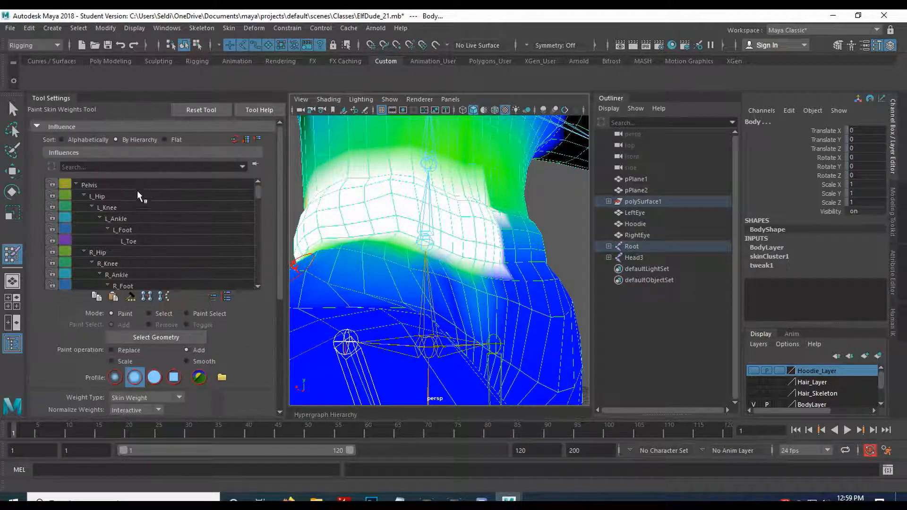
pyautogui.click(120, 195)
pyautogui.moveTo(352, 232)
pyautogui.keyDown('alt'); pyautogui.mouseDown()
pyautogui.moveTo(353, 265)
pyautogui.moveTo(392, 259)
pyautogui.moveTo(372, 220)
pyautogui.mouseUp(); pyautogui.keyUp('alt')
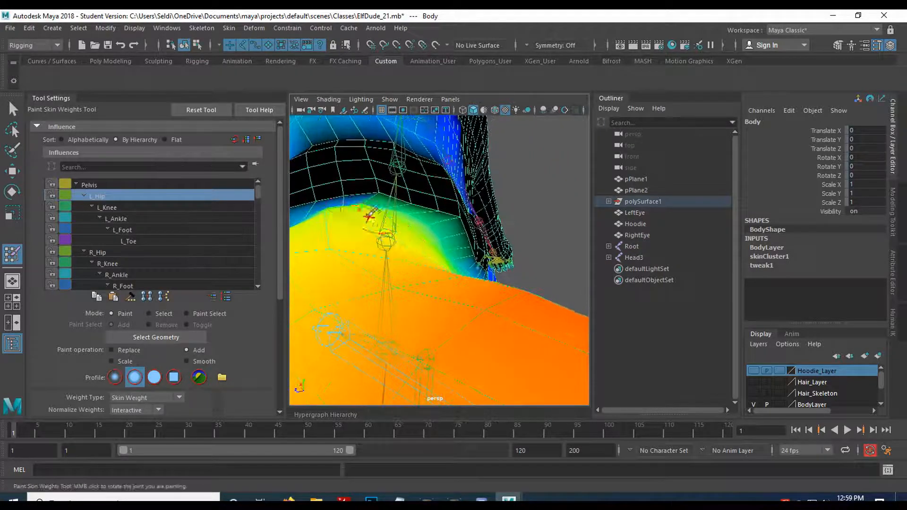
pyautogui.moveTo(450, 231)
pyautogui.keyDown('alt'); pyautogui.mouseDown()
pyautogui.moveTo(426, 222)
pyautogui.moveTo(478, 222)
pyautogui.moveTo(324, 209)
pyautogui.moveTo(331, 216)
pyautogui.mouseUp(); pyautogui.keyUp('alt')
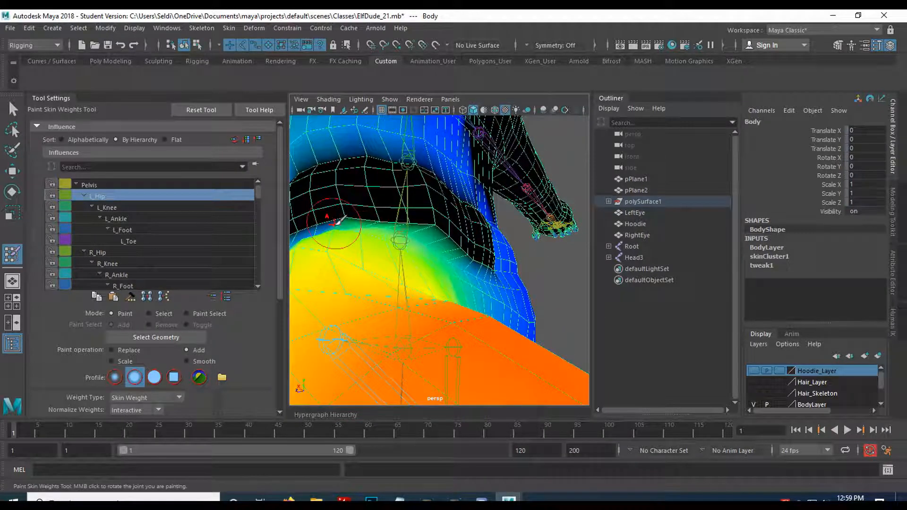
# Try adding L_Hip weight at value 1 along the belt's lower edge, and undo the stroke.
pyautogui.moveTo(345, 223)
pyautogui.mouseDown()
pyautogui.moveTo(394, 221)
pyautogui.moveTo(431, 234)
pyautogui.moveTo(461, 264)
pyautogui.moveTo(324, 258)
pyautogui.moveTo(400, 269)
pyautogui.moveTo(438, 263)
pyautogui.mouseUp()
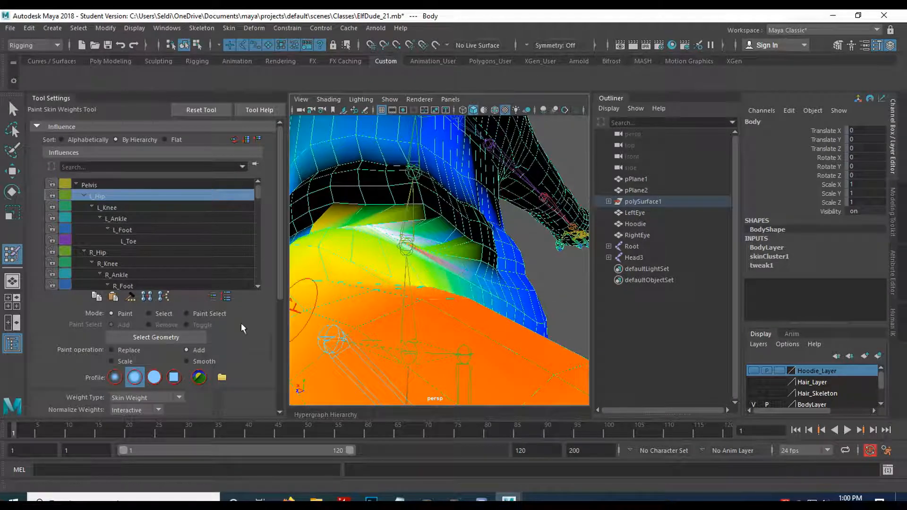
pyautogui.scroll(-3, 237, 330)
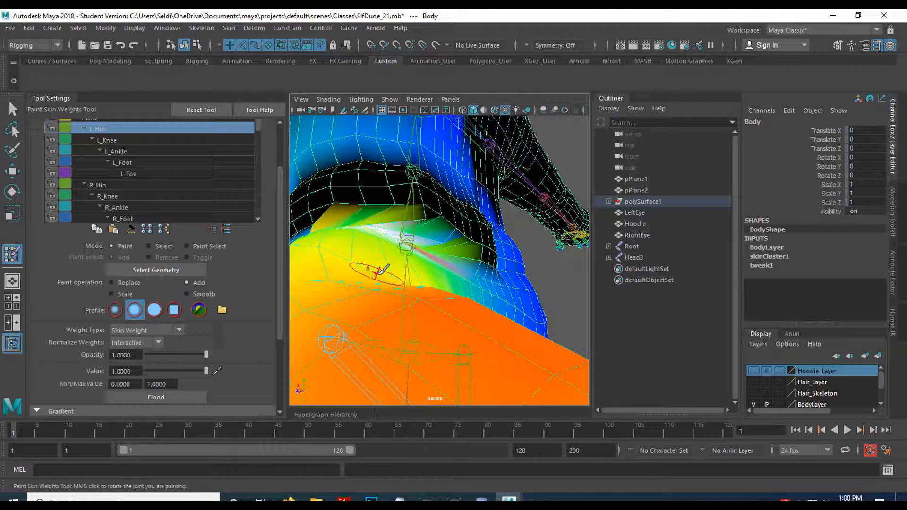
pyautogui.hotkey('ctrl', 'z')
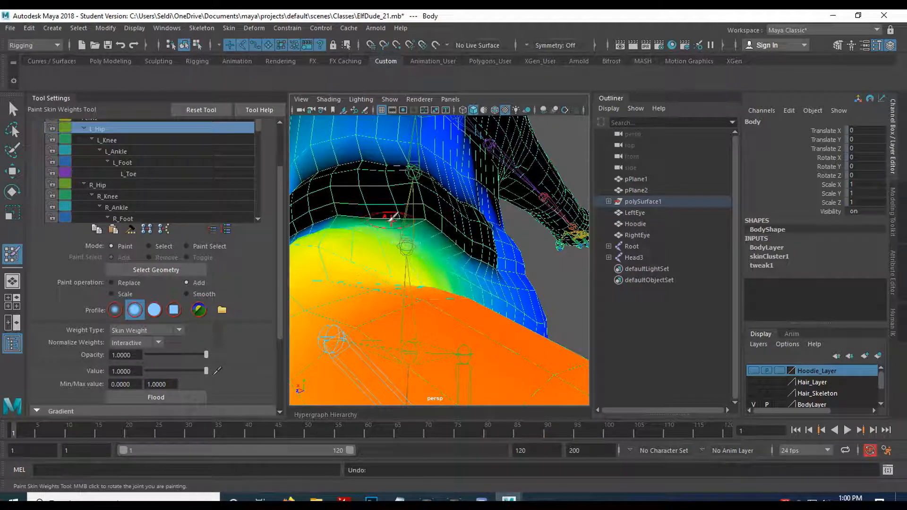
# Set the brush value to 0.1 and add L_Hip weight along the belt's lower rows above the raised leg.
pyautogui.moveTo(140, 370); pyautogui.dragTo(98, 371)
pyautogui.write('.1')
pyautogui.press('Return')
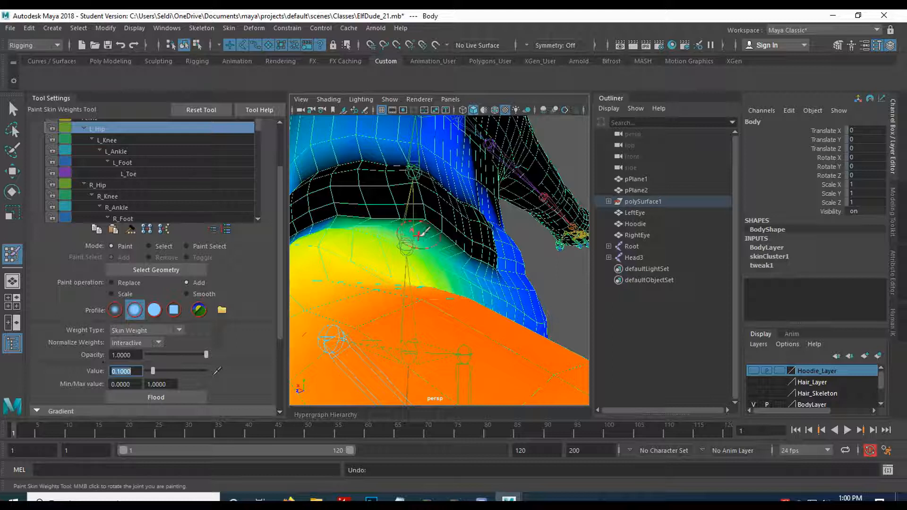
pyautogui.click(391, 230)
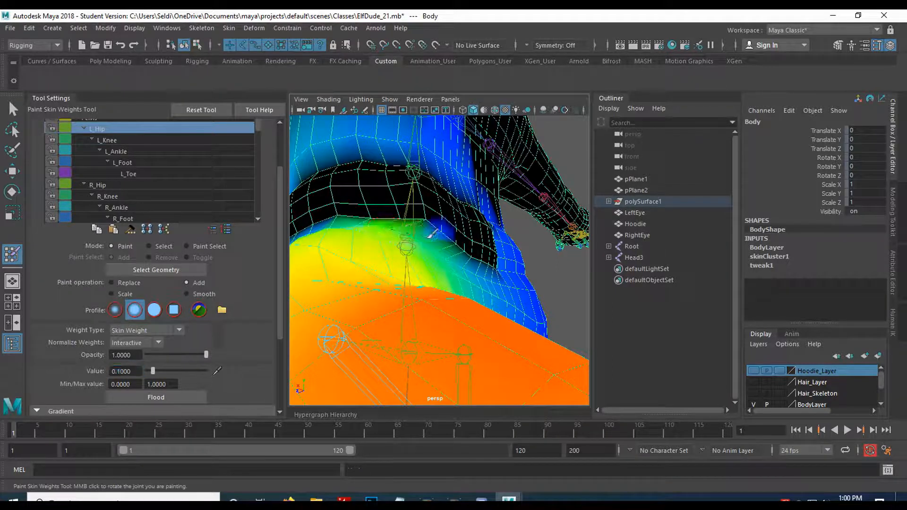
pyautogui.moveTo(446, 258); pyautogui.dragTo(463, 256)
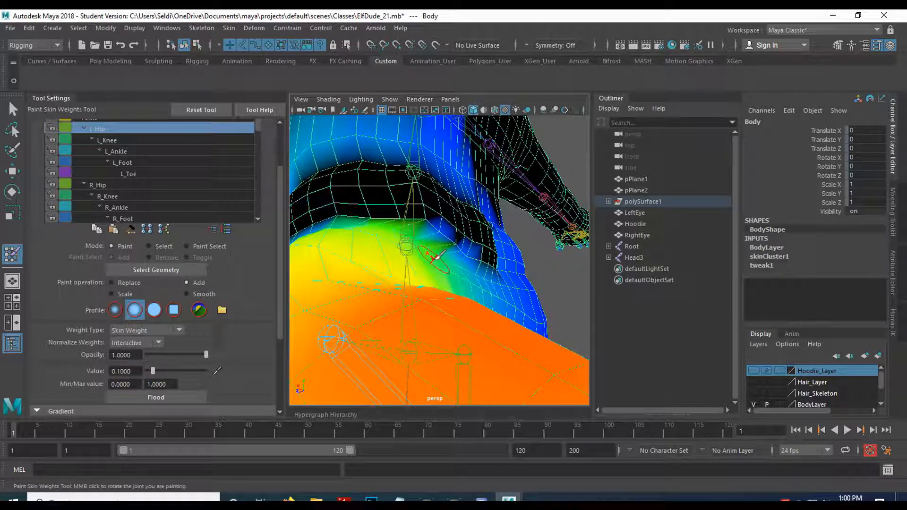
pyautogui.moveTo(447, 240)
pyautogui.mouseDown()
pyautogui.moveTo(407, 216)
pyautogui.moveTo(322, 216)
pyautogui.moveTo(337, 222)
pyautogui.moveTo(324, 234)
pyautogui.moveTo(364, 229)
pyautogui.moveTo(371, 243)
pyautogui.moveTo(320, 235)
pyautogui.moveTo(374, 257)
pyautogui.moveTo(492, 270)
pyautogui.moveTo(498, 263)
pyautogui.moveTo(466, 271)
pyautogui.moveTo(415, 259)
pyautogui.moveTo(416, 268)
pyautogui.moveTo(398, 248)
pyautogui.mouseUp()
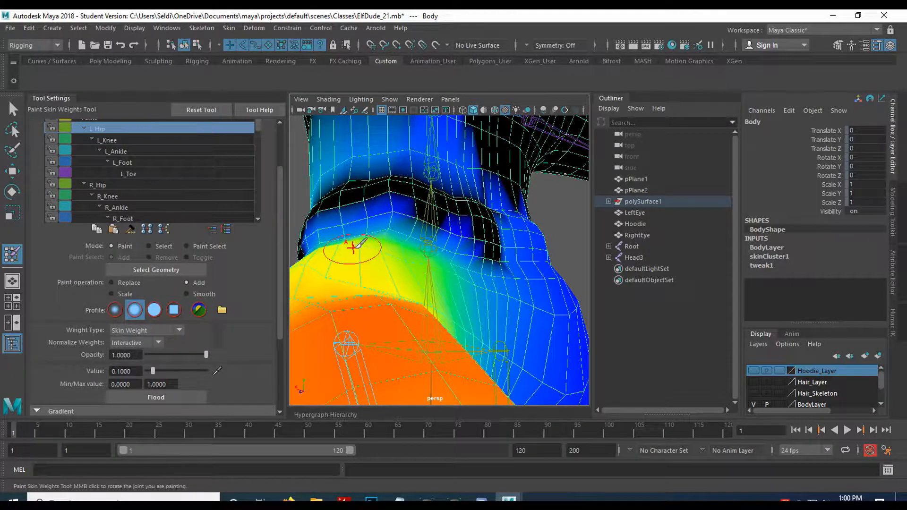
# Continue adding L_Hip weight at 0.1 around the belt's lower rows, undoing the last two strokes on the far side.
pyautogui.moveTo(353, 247)
pyautogui.keyDown('alt'); pyautogui.mouseDown()
pyautogui.moveTo(416, 230)
pyautogui.moveTo(355, 214)
pyautogui.mouseUp(); pyautogui.keyUp('alt')
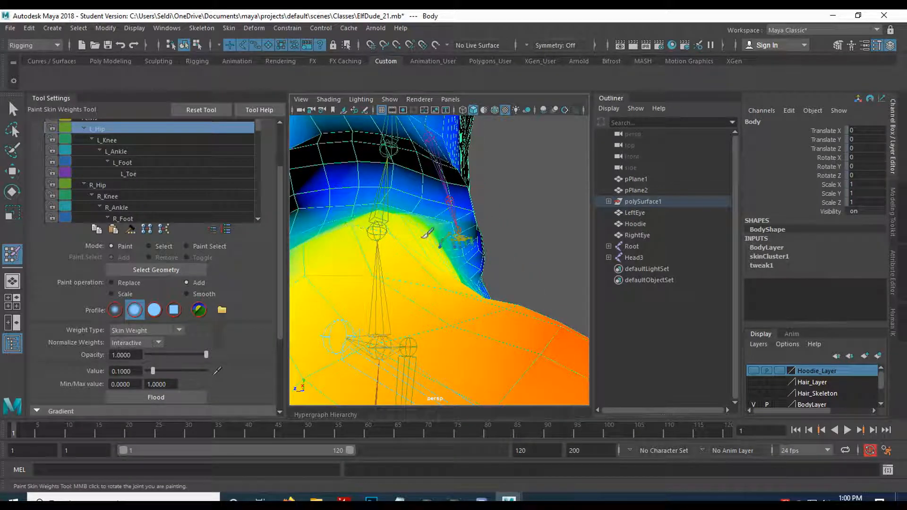
pyautogui.keyDown('alt'); pyautogui.moveTo(452, 247); pyautogui.dragTo(401, 249); pyautogui.keyUp('alt')
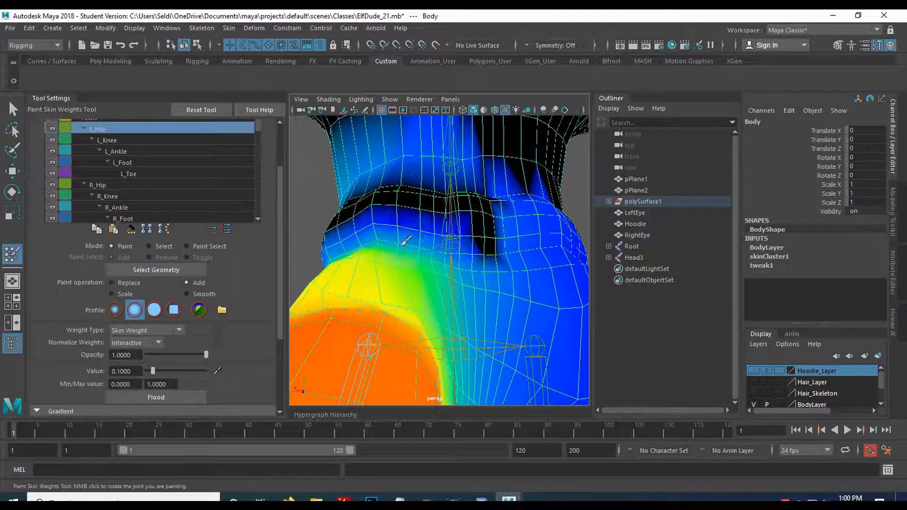
pyautogui.moveTo(399, 261)
pyautogui.keyDown('alt'); pyautogui.mouseDown()
pyautogui.moveTo(361, 257)
pyautogui.moveTo(481, 257)
pyautogui.moveTo(443, 260)
pyautogui.mouseUp(); pyautogui.keyUp('alt')
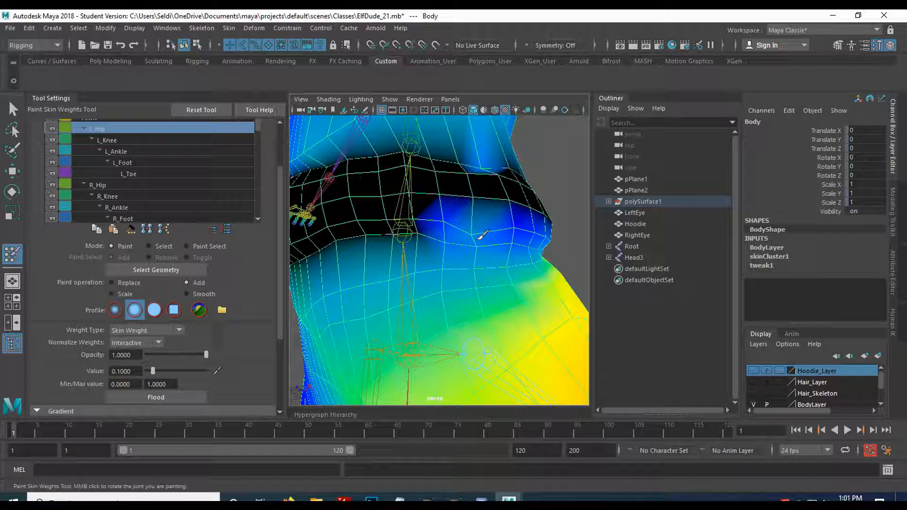
pyautogui.moveTo(444, 237)
pyautogui.mouseDown()
pyautogui.moveTo(406, 226)
pyautogui.moveTo(345, 235)
pyautogui.moveTo(429, 257)
pyautogui.moveTo(335, 244)
pyautogui.mouseUp()
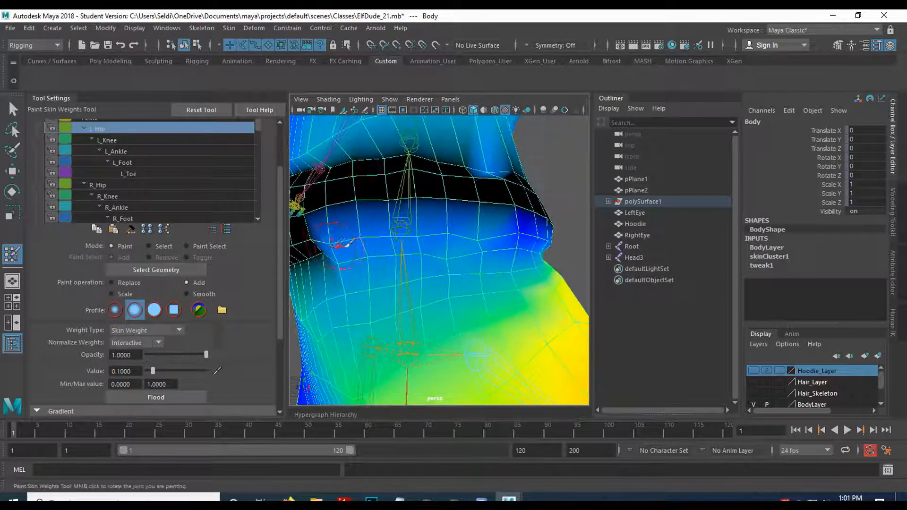
pyautogui.hotkey('ctrl', 'z')
pyautogui.hotkey('ctrl', 'z')
pyautogui.keyDown('alt'); pyautogui.moveTo(514, 254); pyautogui.dragTo(423, 261); pyautogui.keyUp('alt')
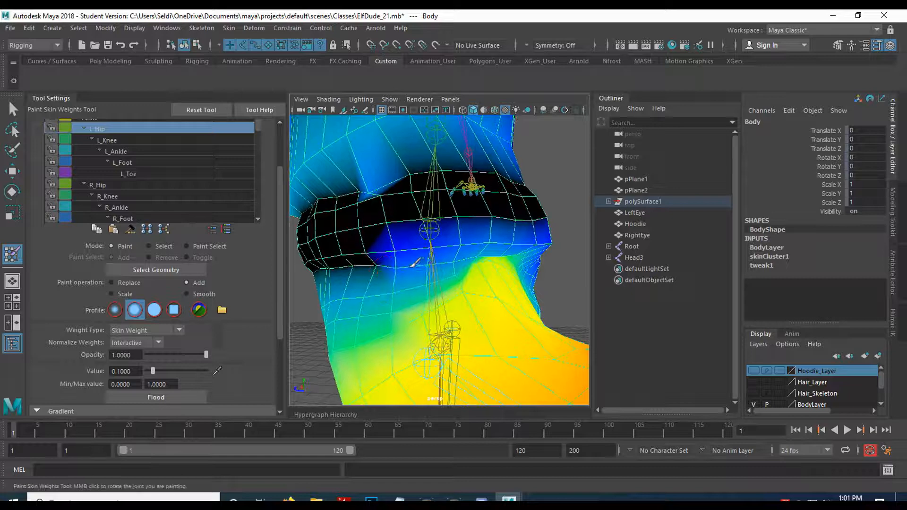
pyautogui.moveTo(484, 268)
pyautogui.keyDown('alt'); pyautogui.mouseDown()
pyautogui.moveTo(431, 254)
pyautogui.moveTo(452, 249)
pyautogui.moveTo(432, 243)
pyautogui.mouseUp(); pyautogui.keyUp('alt')
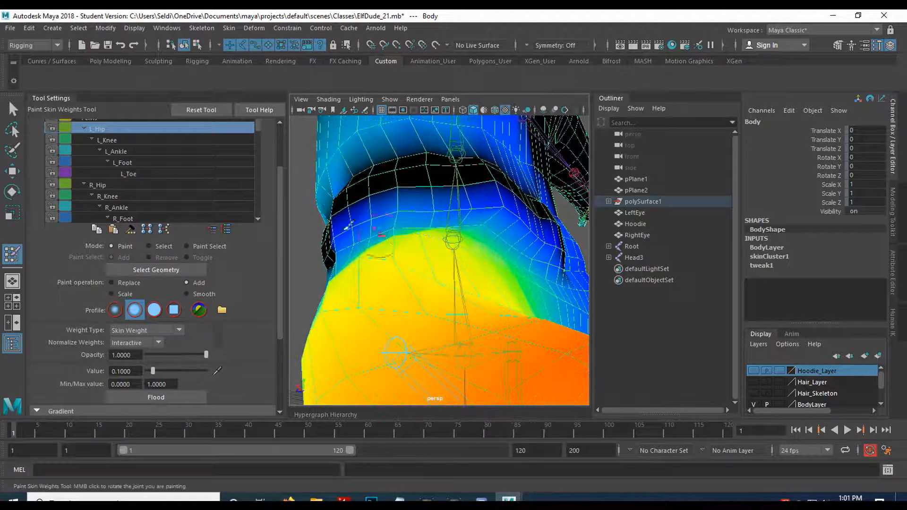
# Select the Pelvis influence and add weight at 0.1 along the belt's lower edge around the left hip.
pyautogui.scroll(-6, 142, 154)
pyautogui.scroll(6, 150, 155)
pyautogui.scroll(3, 269, 190)
pyautogui.click(189, 185)
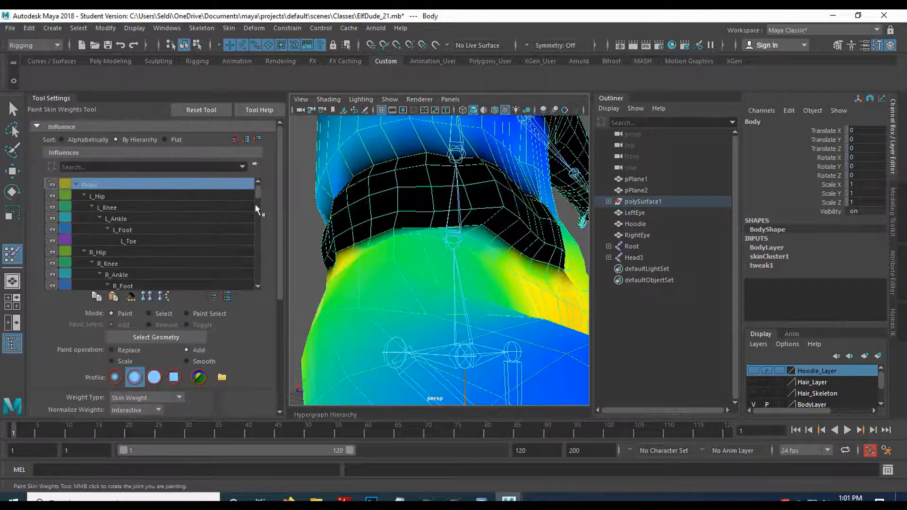
pyautogui.moveTo(374, 222)
pyautogui.keyDown('alt'); pyautogui.mouseDown()
pyautogui.moveTo(453, 237)
pyautogui.moveTo(493, 228)
pyautogui.moveTo(499, 241)
pyautogui.moveTo(425, 236)
pyautogui.moveTo(428, 226)
pyautogui.moveTo(475, 230)
pyautogui.moveTo(430, 243)
pyautogui.moveTo(411, 229)
pyautogui.mouseUp(); pyautogui.keyUp('alt')
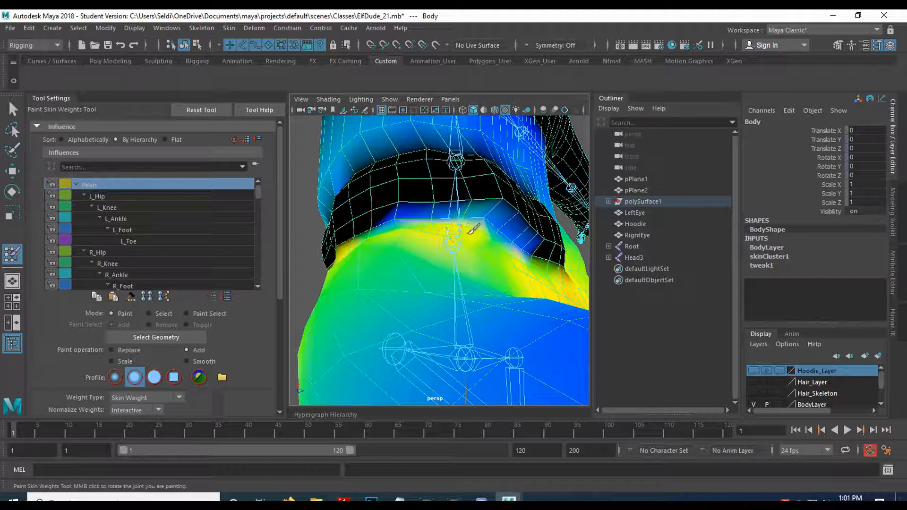
pyautogui.moveTo(501, 265)
pyautogui.keyDown('alt'); pyautogui.mouseDown()
pyautogui.moveTo(464, 257)
pyautogui.moveTo(526, 268)
pyautogui.mouseUp(); pyautogui.keyUp('alt')
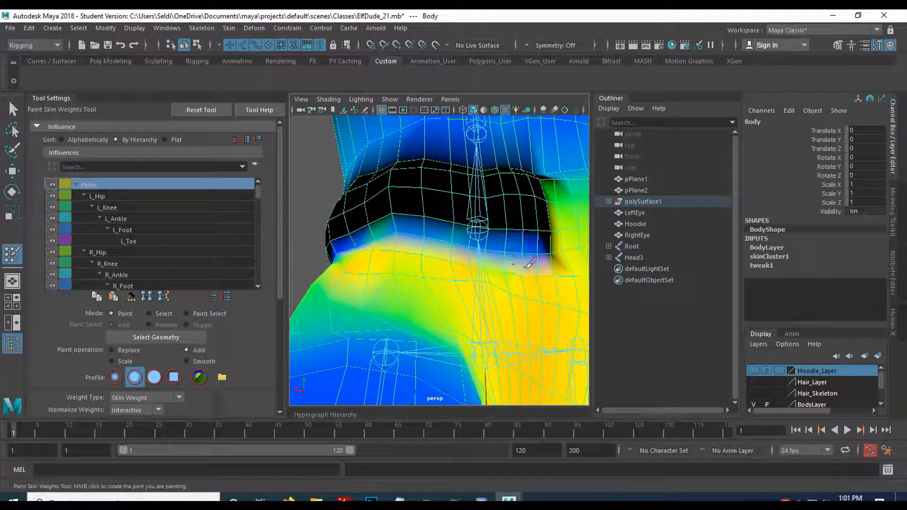
pyautogui.keyDown('alt'); pyautogui.moveTo(424, 263); pyautogui.dragTo(529, 270); pyautogui.keyUp('alt')
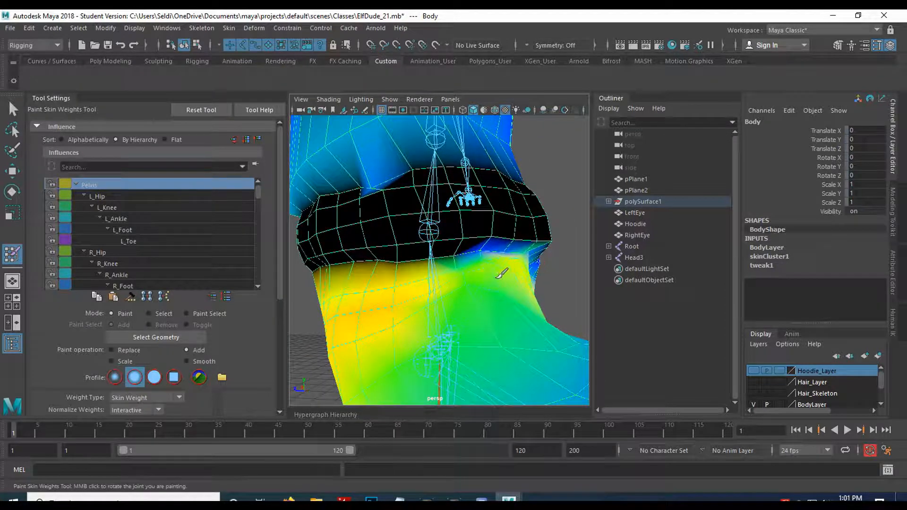
pyautogui.keyDown('alt'); pyautogui.moveTo(482, 272); pyautogui.dragTo(487, 258); pyautogui.keyUp('alt')
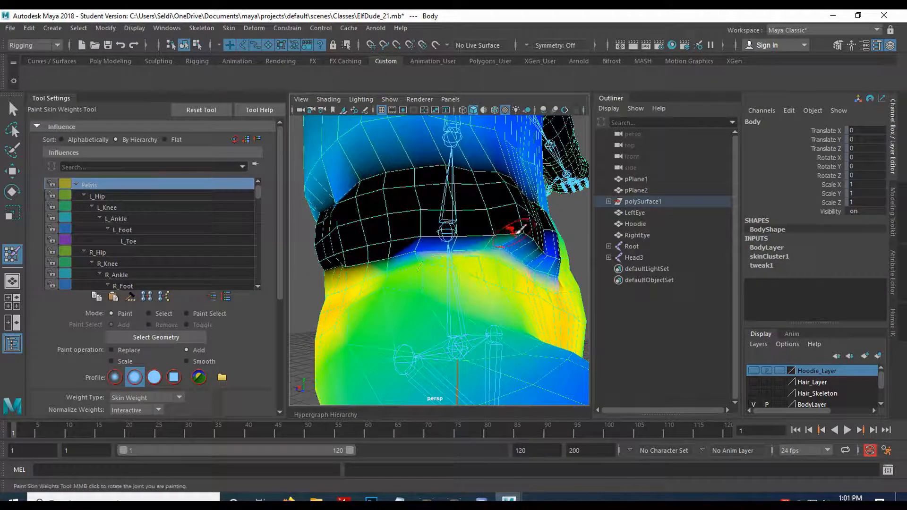
# Add Pelvis weight to the next belt row up, from the outer left hip around to the adjoining side.
pyautogui.moveTo(523, 229)
pyautogui.mouseDown()
pyautogui.moveTo(541, 239)
pyautogui.moveTo(411, 238)
pyautogui.mouseUp()
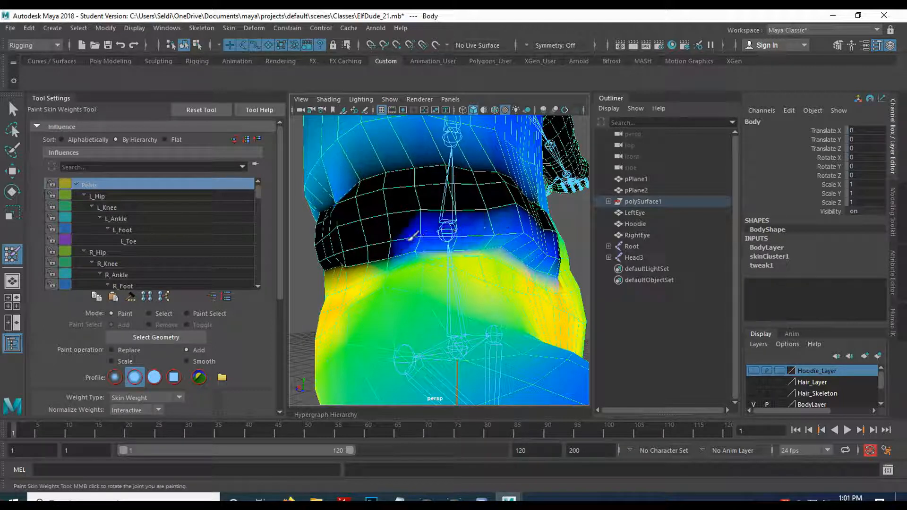
pyautogui.moveTo(525, 242)
pyautogui.keyDown('alt'); pyautogui.mouseDown()
pyautogui.moveTo(453, 258)
pyautogui.moveTo(376, 248)
pyautogui.moveTo(397, 255)
pyautogui.moveTo(387, 239)
pyautogui.moveTo(453, 244)
pyautogui.mouseUp(); pyautogui.keyUp('alt')
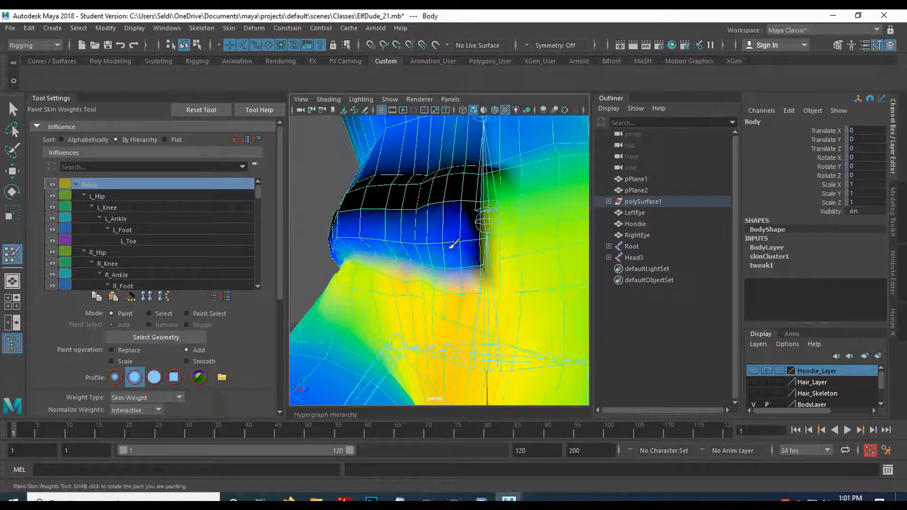
pyautogui.moveTo(362, 236)
pyautogui.keyDown('alt'); pyautogui.mouseDown()
pyautogui.moveTo(463, 236)
pyautogui.moveTo(502, 269)
pyautogui.moveTo(494, 280)
pyautogui.moveTo(547, 277)
pyautogui.mouseUp(); pyautogui.keyUp('alt')
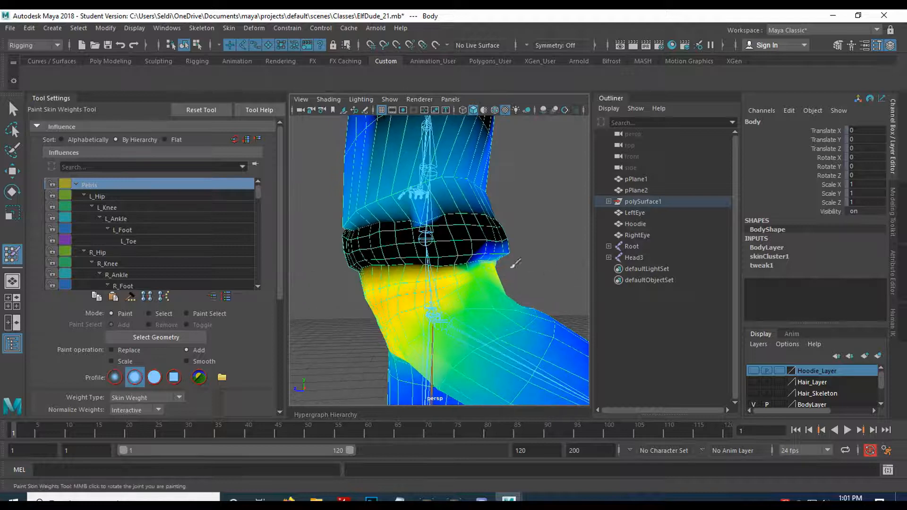
# Leave weight painting, select the L_Hip joint and rotate it to about 92.6 in Rotate Y to check the belt.
pyautogui.press('q')
pyautogui.click(525, 245)
pyautogui.moveTo(537, 270)
pyautogui.keyDown('alt'); pyautogui.mouseDown()
pyautogui.moveTo(415, 253)
pyautogui.moveTo(484, 249)
pyautogui.moveTo(521, 271)
pyautogui.mouseUp(); pyautogui.keyUp('alt')
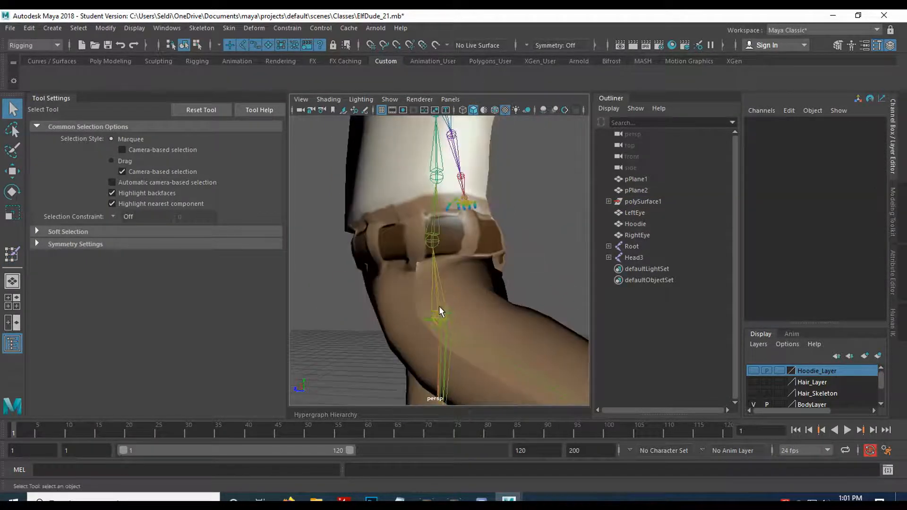
pyautogui.click(426, 321)
pyautogui.keyDown('alt'); pyautogui.moveTo(412, 303); pyautogui.dragTo(390, 302); pyautogui.keyUp('alt')
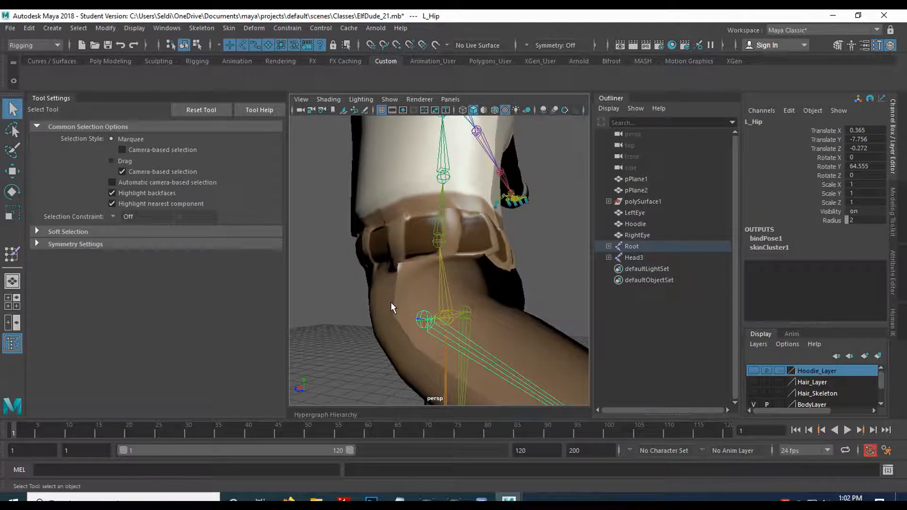
pyautogui.press('e')
pyautogui.moveTo(455, 300); pyautogui.dragTo(444, 272)
pyautogui.scroll(-5, 489, 245)
pyautogui.keyDown('alt'); pyautogui.moveTo(513, 214); pyautogui.dragTo(502, 257); pyautogui.keyUp('alt')
pyautogui.scroll(7, 502, 258)
pyautogui.scroll(-5, 502, 258)
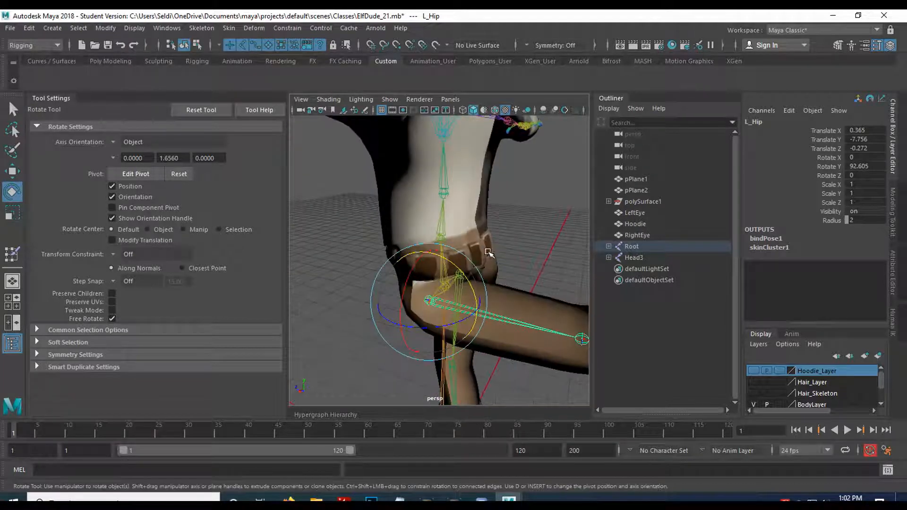
# Rotate L_Hip back to about 8.3 in Rotate Y, and swing the leg the opposite way to about -64.1.
pyautogui.moveTo(447, 260)
pyautogui.mouseDown()
pyautogui.moveTo(456, 297)
pyautogui.moveTo(445, 275)
pyautogui.mouseUp()
pyautogui.keyDown('alt'); pyautogui.moveTo(368, 269); pyautogui.dragTo(434, 235); pyautogui.keyUp('alt')
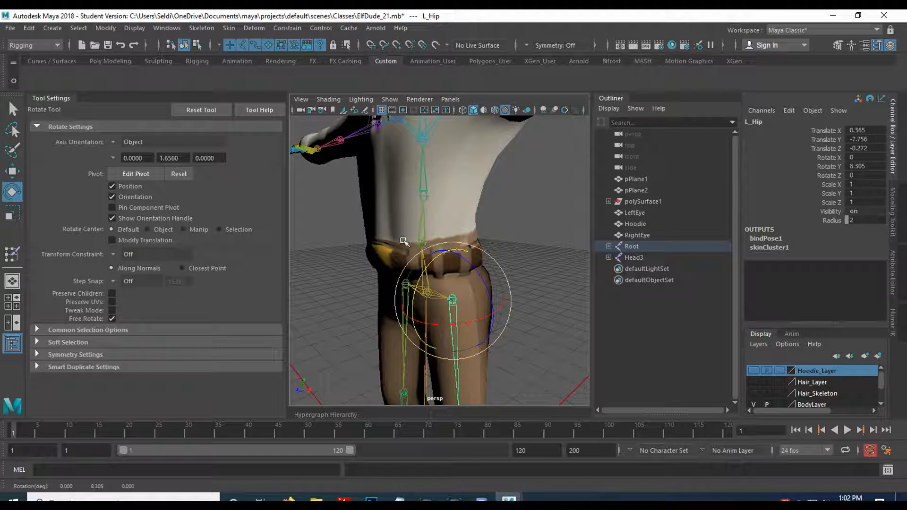
pyautogui.moveTo(420, 278); pyautogui.dragTo(409, 310)
pyautogui.press('q')
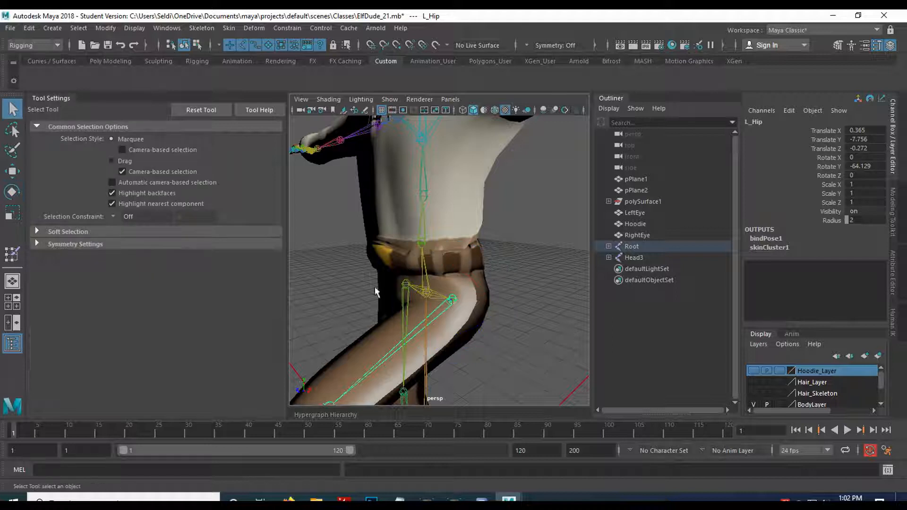
# Reopen Paint Skin Weights on the body, select the L_Hip influence and set the operation to Replace with value 0.
pyautogui.click(444, 264)
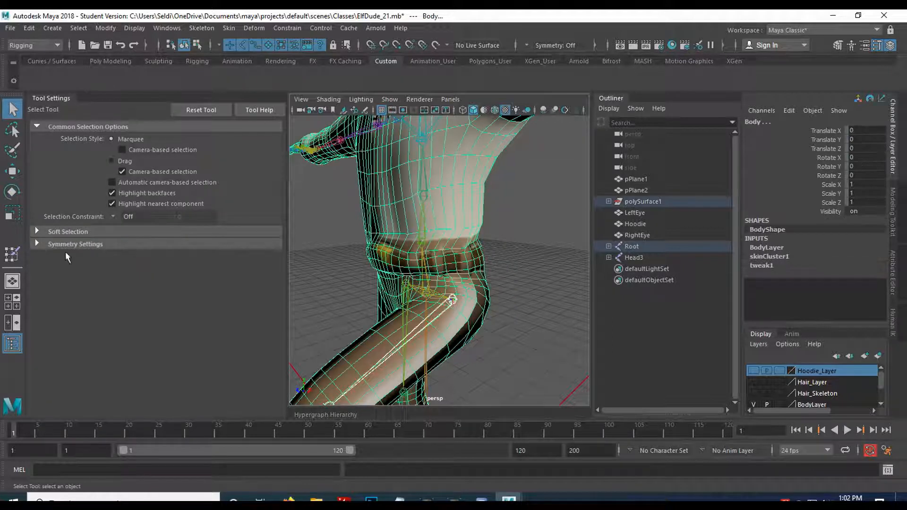
pyautogui.click(13, 254)
pyautogui.click(109, 196)
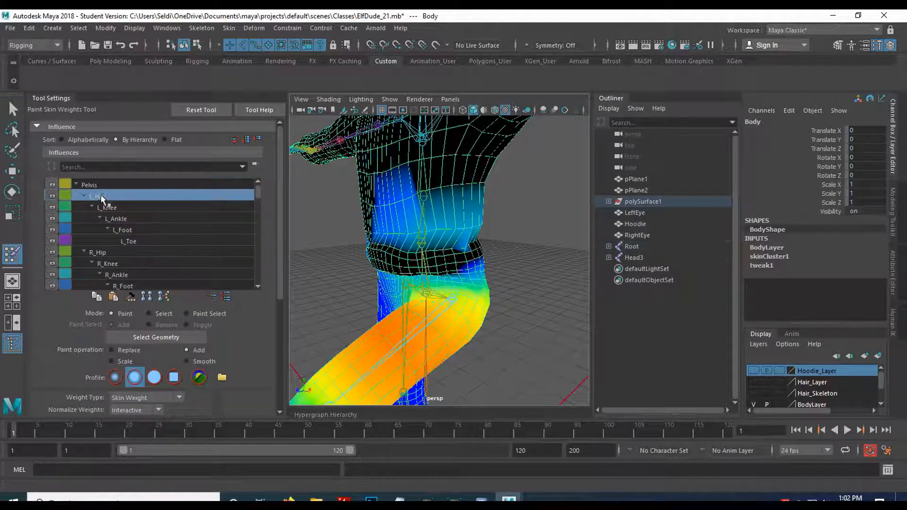
pyautogui.scroll(2, 405, 280)
pyautogui.moveTo(393, 264)
pyautogui.keyDown('alt'); pyautogui.mouseDown()
pyautogui.moveTo(405, 247)
pyautogui.moveTo(405, 259)
pyautogui.moveTo(449, 274)
pyautogui.moveTo(392, 279)
pyautogui.moveTo(405, 277)
pyautogui.mouseUp(); pyautogui.keyUp('alt')
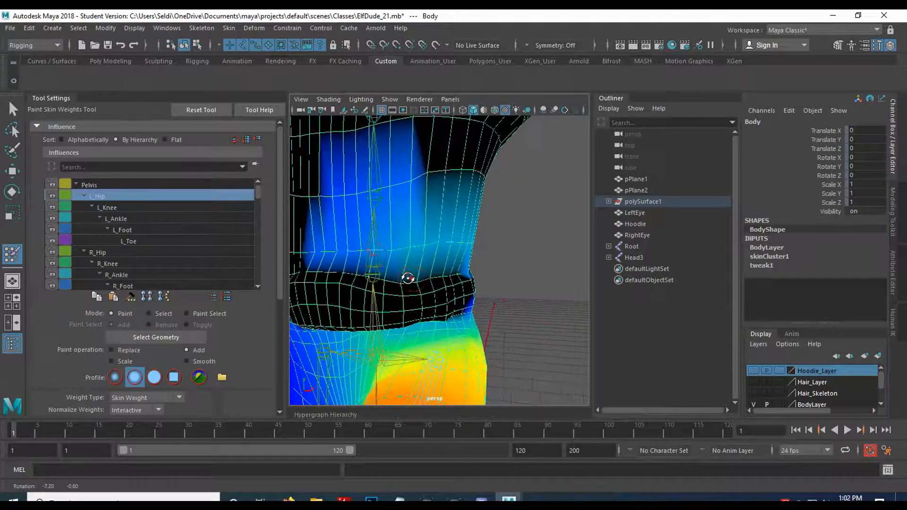
pyautogui.scroll(-3, 228, 330)
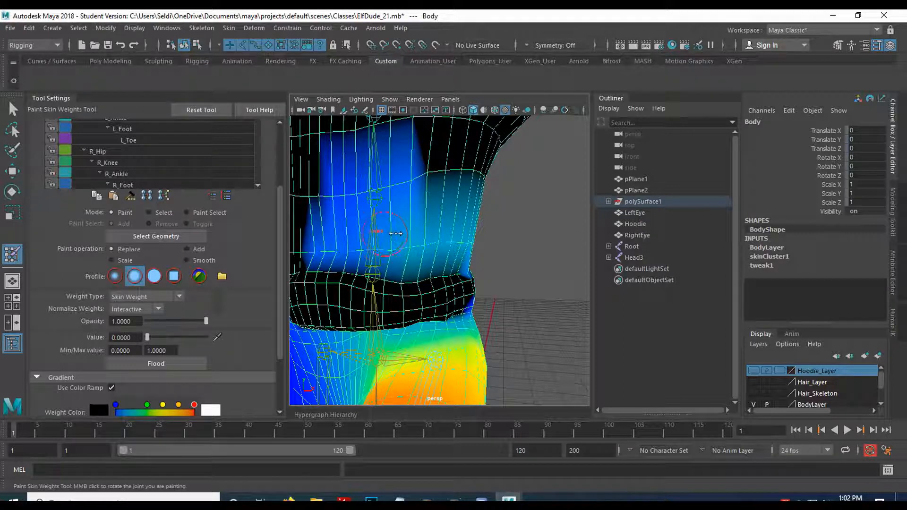
# Erase L_Hip weight from the torso above the belt, across the front and around the left side.
pyautogui.moveTo(396, 234)
pyautogui.keyDown('alt'); pyautogui.mouseDown()
pyautogui.moveTo(421, 196)
pyautogui.moveTo(456, 190)
pyautogui.mouseUp(); pyautogui.keyUp('alt')
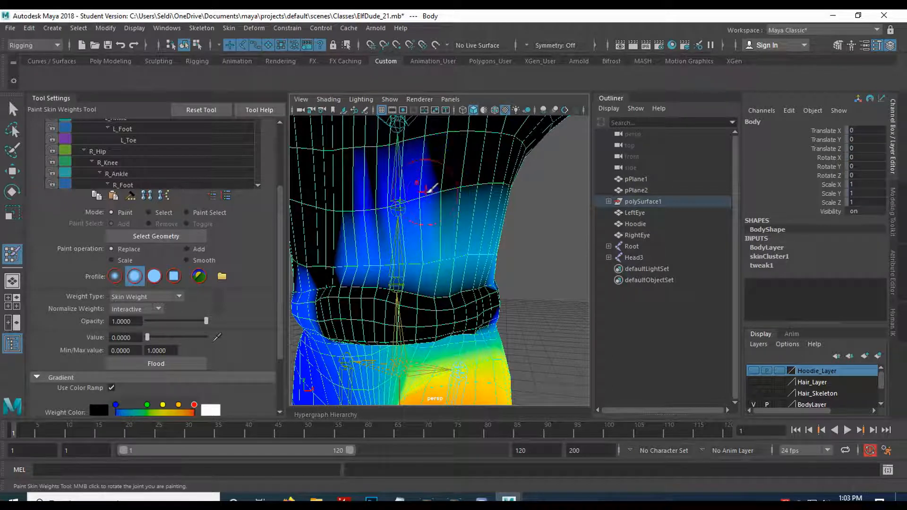
pyautogui.moveTo(411, 196)
pyautogui.mouseDown()
pyautogui.moveTo(361, 206)
pyautogui.moveTo(384, 204)
pyautogui.mouseUp()
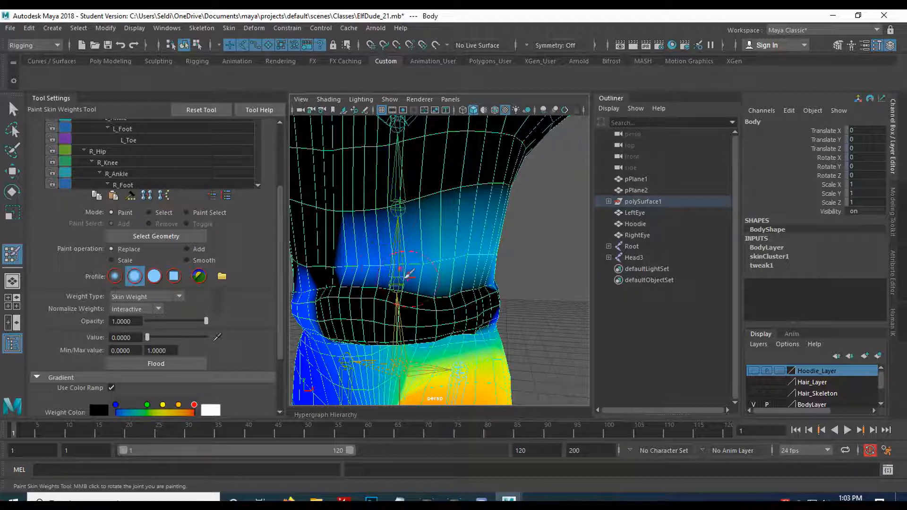
pyautogui.moveTo(353, 265); pyautogui.dragTo(485, 246)
pyautogui.moveTo(358, 257); pyautogui.dragTo(447, 256)
pyautogui.moveTo(358, 266)
pyautogui.mouseDown()
pyautogui.moveTo(346, 264)
pyautogui.moveTo(442, 257)
pyautogui.mouseUp()
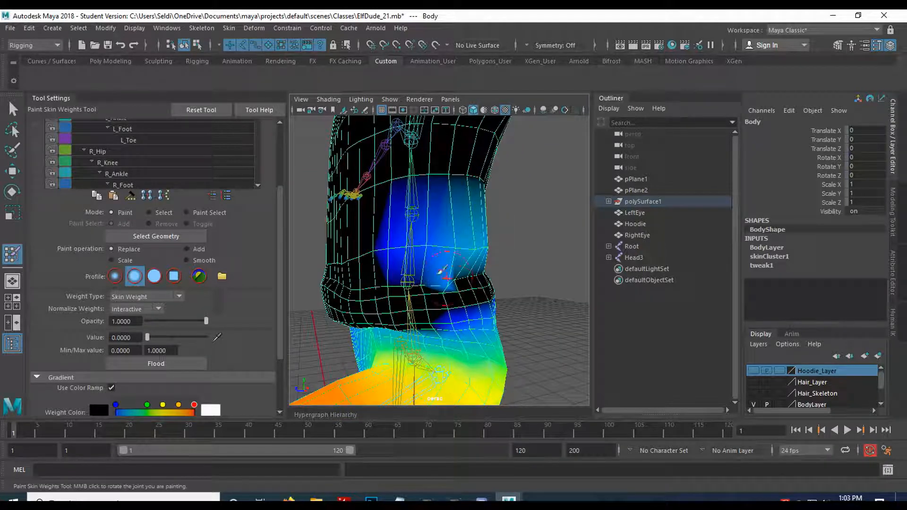
pyautogui.moveTo(383, 244); pyautogui.dragTo(480, 241)
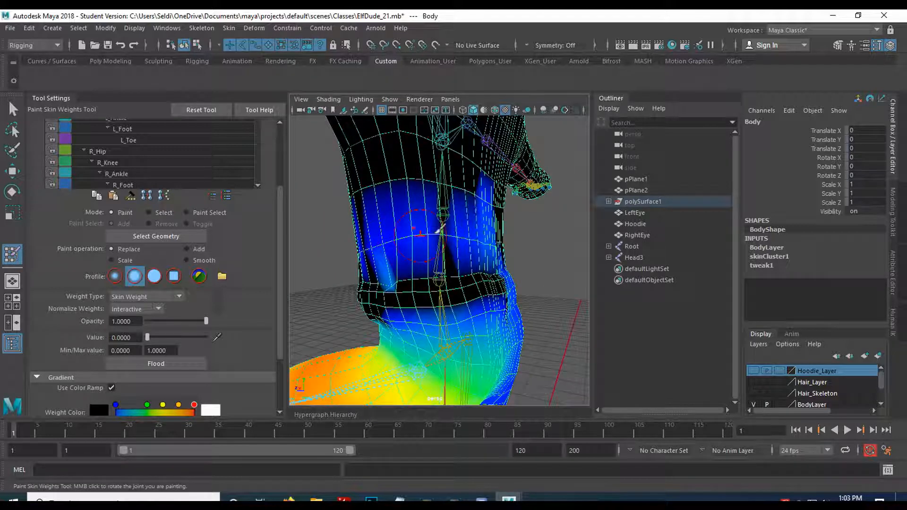
pyautogui.keyDown('alt'); pyautogui.moveTo(380, 241); pyautogui.dragTo(452, 272); pyautogui.keyUp('alt')
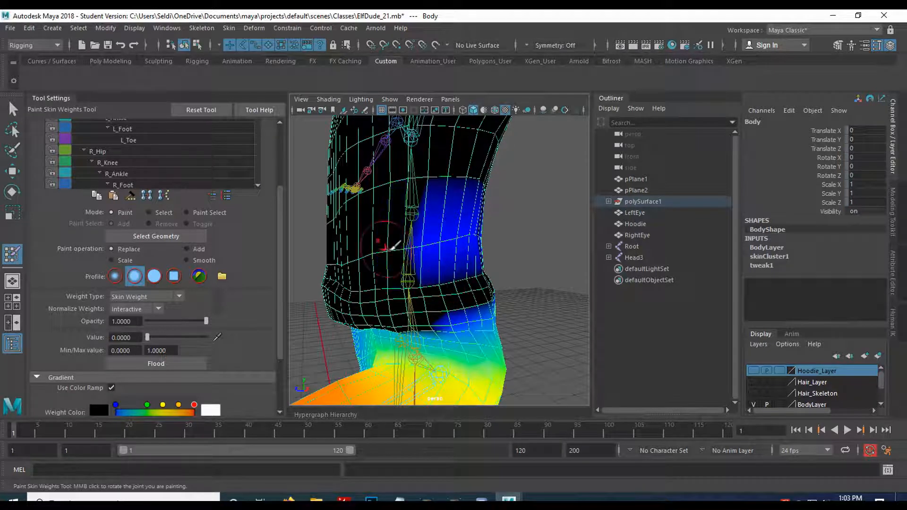
pyautogui.keyDown('alt'); pyautogui.moveTo(468, 229); pyautogui.dragTo(402, 243); pyautogui.keyUp('alt')
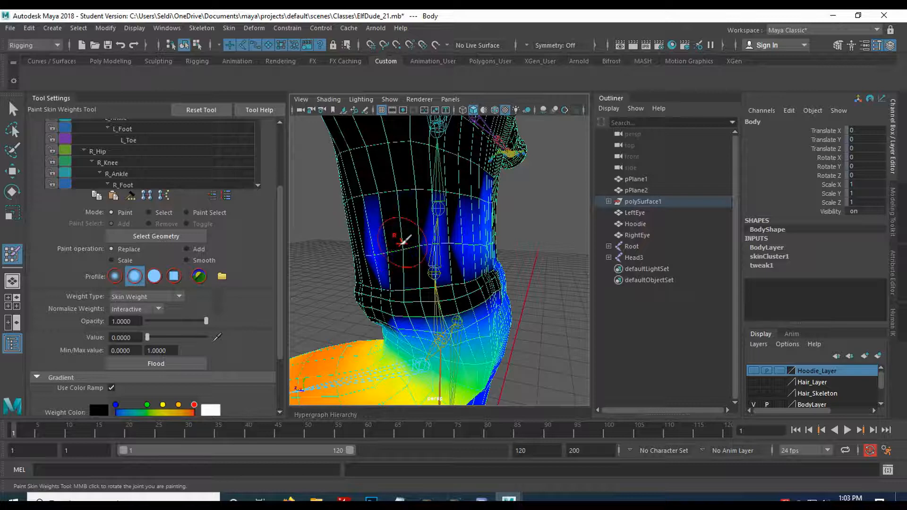
# Remove the leftover L_Hip weight from the back of the torso above the belt.
pyautogui.keyDown('alt'); pyautogui.moveTo(390, 245); pyautogui.dragTo(375, 249); pyautogui.keyUp('alt')
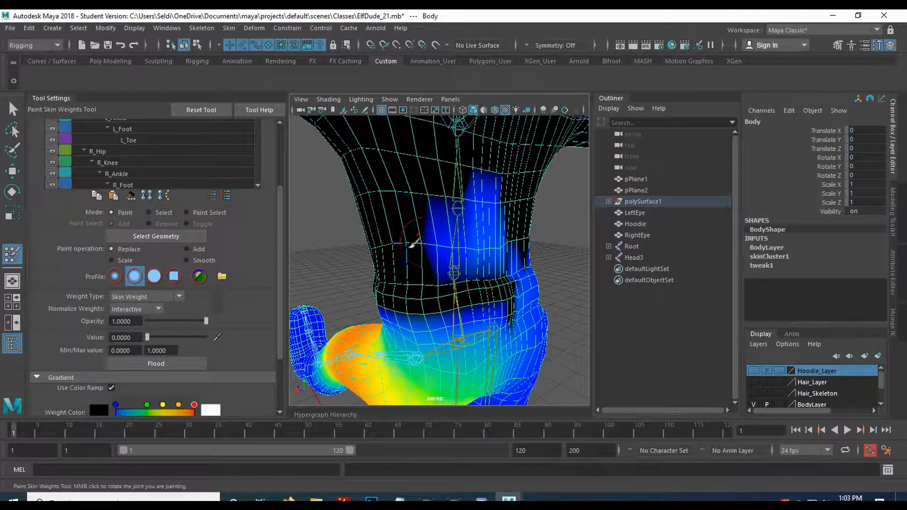
pyautogui.keyDown('alt'); pyautogui.moveTo(444, 240); pyautogui.dragTo(422, 245); pyautogui.keyUp('alt')
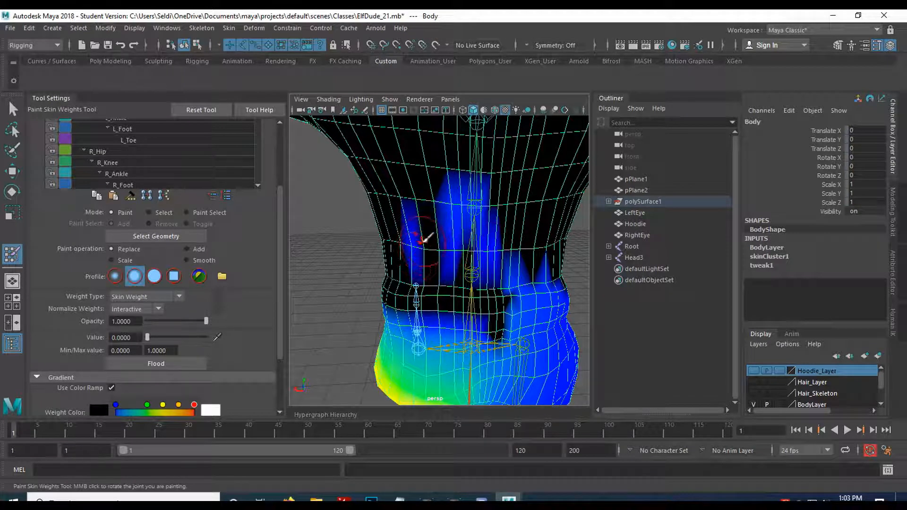
pyautogui.moveTo(416, 255)
pyautogui.keyDown('alt'); pyautogui.mouseDown()
pyautogui.moveTo(442, 231)
pyautogui.moveTo(442, 252)
pyautogui.moveTo(381, 249)
pyautogui.moveTo(364, 197)
pyautogui.moveTo(407, 146)
pyautogui.moveTo(419, 177)
pyautogui.moveTo(416, 151)
pyautogui.moveTo(425, 236)
pyautogui.moveTo(443, 250)
pyautogui.moveTo(421, 283)
pyautogui.moveTo(449, 265)
pyautogui.moveTo(376, 263)
pyautogui.moveTo(391, 273)
pyautogui.mouseUp(); pyautogui.keyUp('alt')
pyautogui.scroll(4, 461, 250)
pyautogui.scroll(-5, 439, 268)
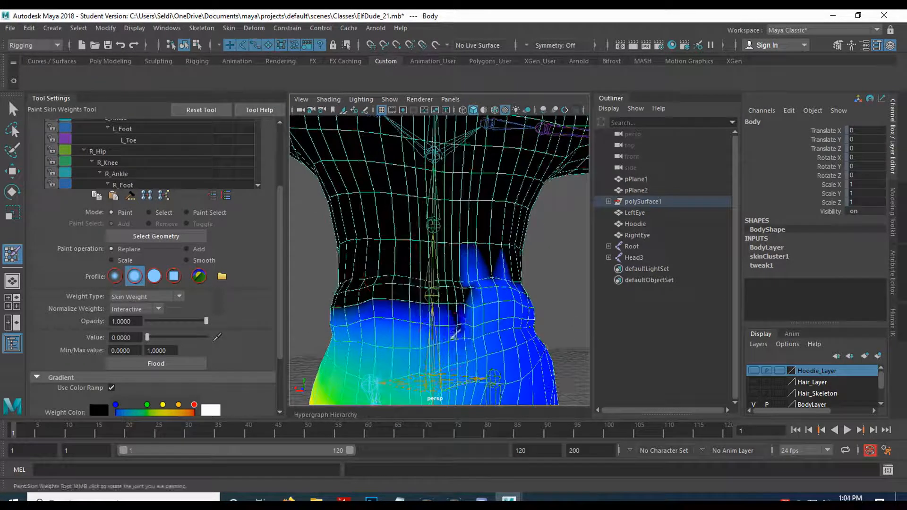
# Leave weight painting, select the L_Hip joint and raise the left leg forward to about -82.8 in Rotate Y.
pyautogui.moveTo(466, 321)
pyautogui.keyDown('alt'); pyautogui.mouseDown()
pyautogui.moveTo(405, 325)
pyautogui.moveTo(385, 340)
pyautogui.moveTo(510, 294)
pyautogui.moveTo(528, 303)
pyautogui.moveTo(468, 316)
pyautogui.moveTo(434, 310)
pyautogui.moveTo(441, 273)
pyautogui.moveTo(364, 274)
pyautogui.moveTo(441, 363)
pyautogui.moveTo(389, 283)
pyautogui.mouseUp(); pyautogui.keyUp('alt')
pyautogui.press('q')
pyautogui.click(543, 308)
pyautogui.click(468, 318)
pyautogui.press('e')
pyautogui.keyDown('alt'); pyautogui.moveTo(468, 258); pyautogui.dragTo(531, 238); pyautogui.keyUp('alt')
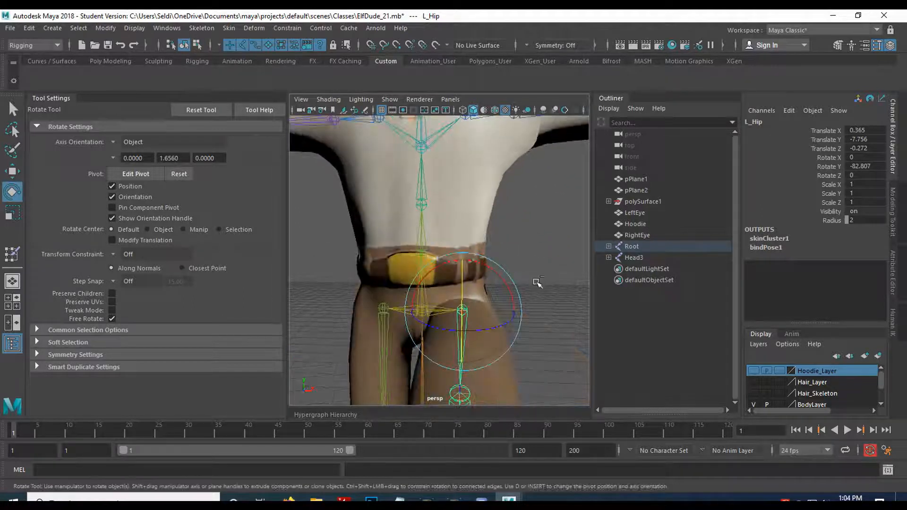
# Swing the left leg out sideways with L_Hip at about 91.2 in Rotate Z and examine the hip and belt.
pyautogui.moveTo(470, 292); pyautogui.dragTo(492, 263)
pyautogui.keyDown('alt'); pyautogui.moveTo(561, 254); pyautogui.dragTo(470, 259); pyautogui.keyUp('alt')
pyautogui.press('q')
pyautogui.scroll(3, 538, 290)
pyautogui.keyDown('alt'); pyautogui.moveTo(538, 290); pyautogui.dragTo(460, 288); pyautogui.keyUp('alt')
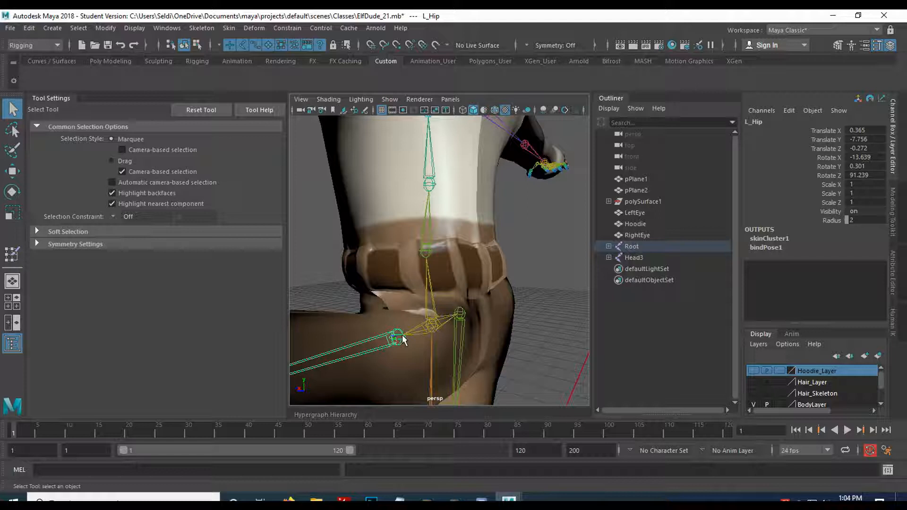
# Display the body's L_Hip skin weights with the leg out sideways and examine them around the hip and belt.
pyautogui.click(403, 270)
pyautogui.click(12, 254)
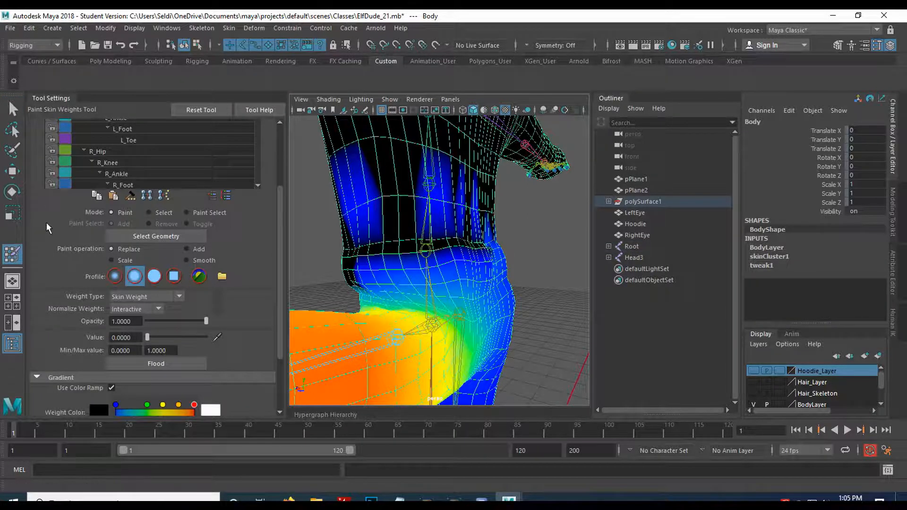
pyautogui.scroll(5, 269, 214)
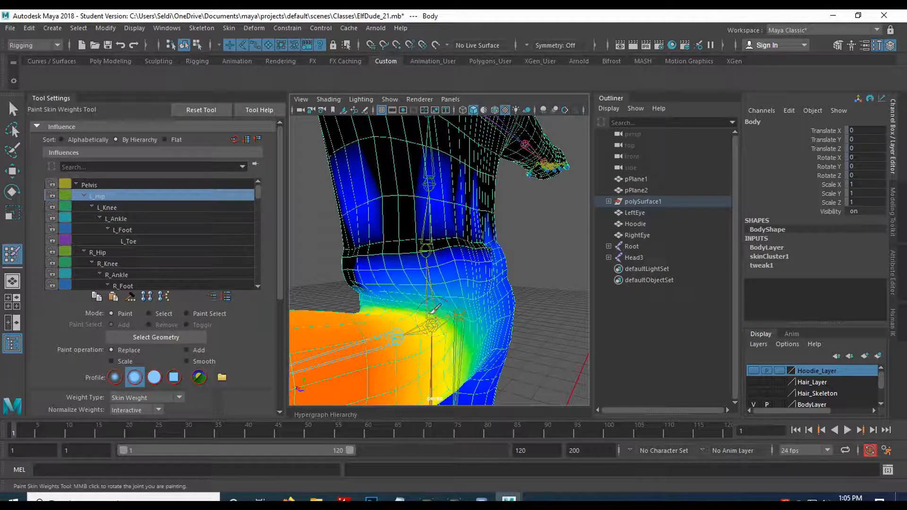
pyautogui.keyDown('alt'); pyautogui.moveTo(424, 319); pyautogui.dragTo(469, 299); pyautogui.keyUp('alt')
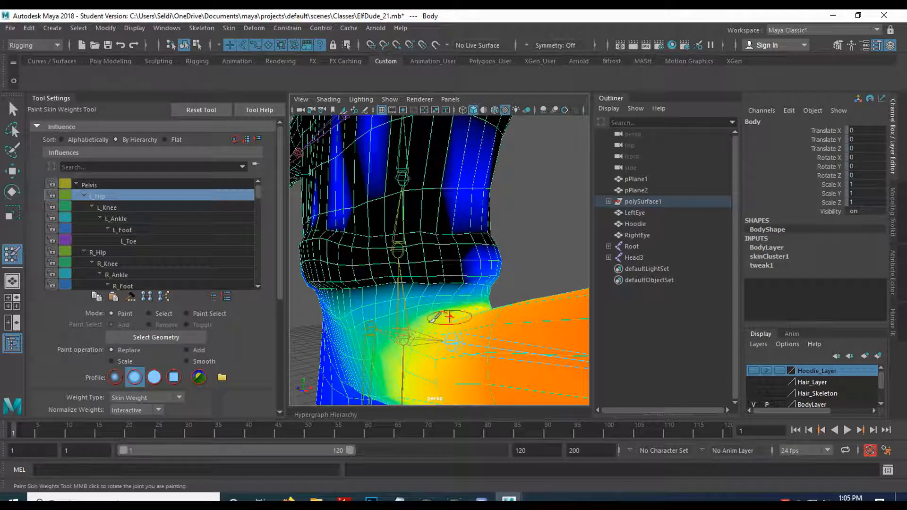
pyautogui.moveTo(446, 306)
pyautogui.keyDown('alt'); pyautogui.mouseDown()
pyautogui.moveTo(469, 303)
pyautogui.moveTo(475, 345)
pyautogui.mouseUp(); pyautogui.keyUp('alt')
pyautogui.press('q')
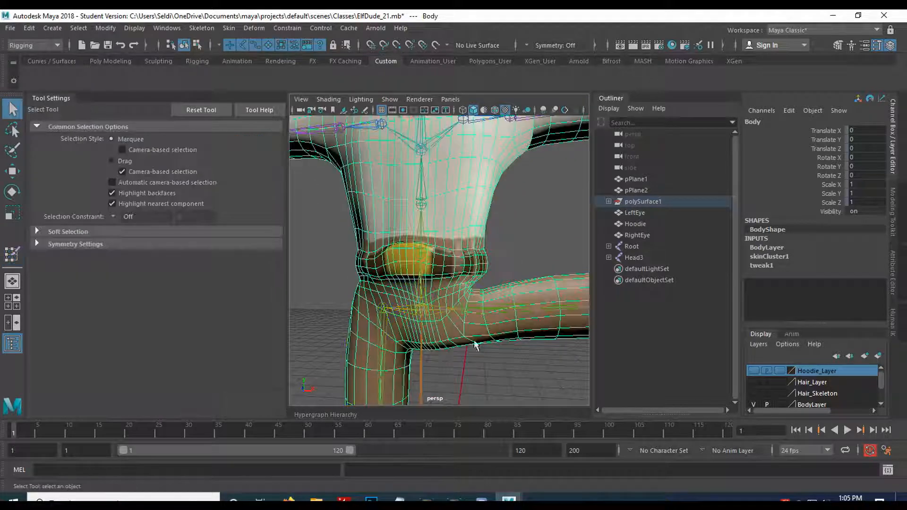
# Bring L_Hip back down from the side and raise the leg forward to about -88 in Rotate Y.
pyautogui.click(469, 306)
pyautogui.press('e')
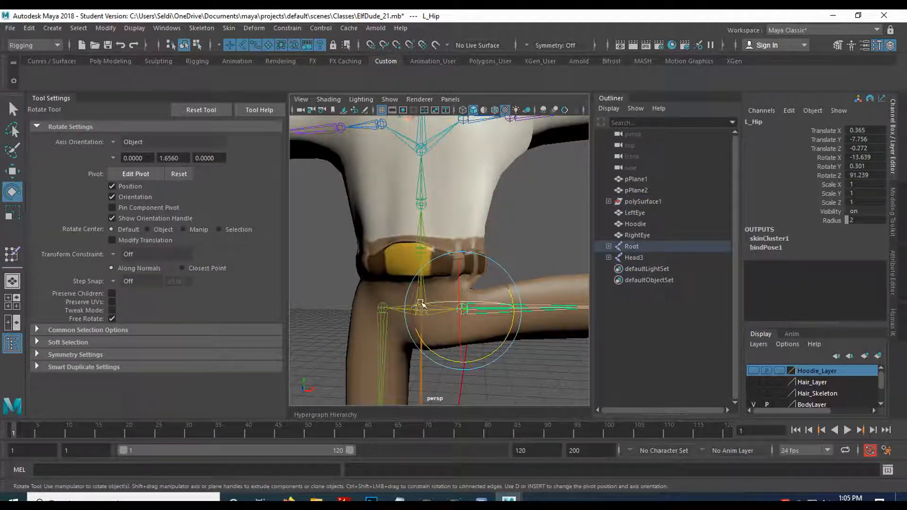
pyautogui.moveTo(490, 342); pyautogui.dragTo(436, 349)
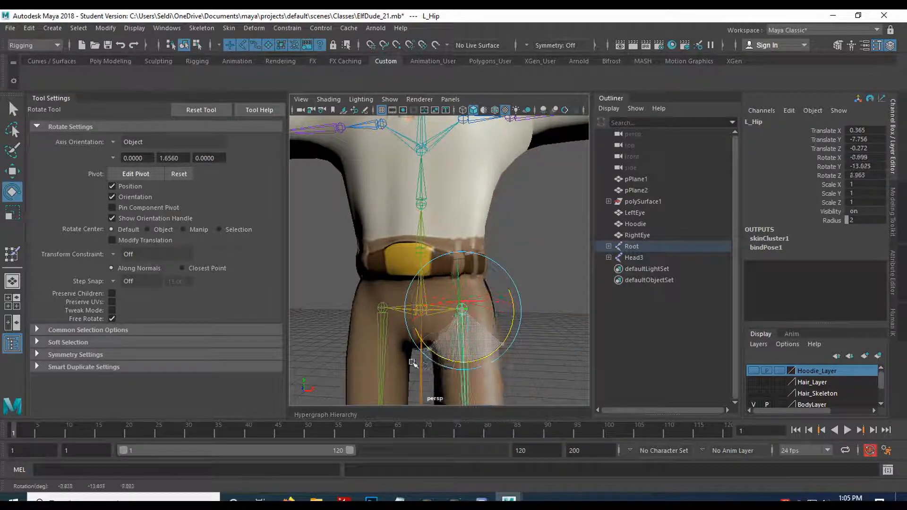
pyautogui.keyDown('alt'); pyautogui.moveTo(426, 360); pyautogui.dragTo(335, 390); pyautogui.keyUp('alt')
pyautogui.keyDown('alt'); pyautogui.moveTo(371, 350); pyautogui.dragTo(537, 356); pyautogui.keyUp('alt')
# Try swinging the raised left leg to about 91.3 in Rotate Z on L_Hip, and undo that rotation.
pyautogui.moveTo(466, 323); pyautogui.dragTo(510, 316)
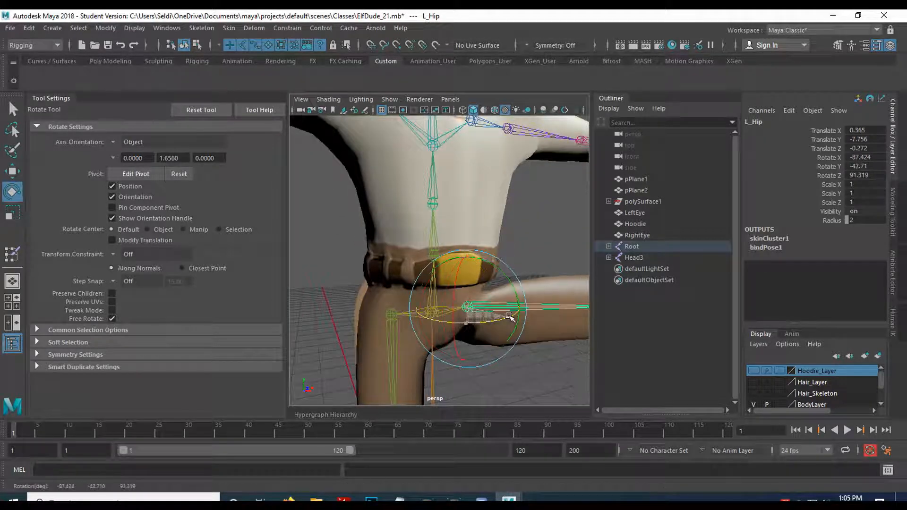
pyautogui.keyDown('alt'); pyautogui.moveTo(526, 377); pyautogui.dragTo(399, 376); pyautogui.keyUp('alt')
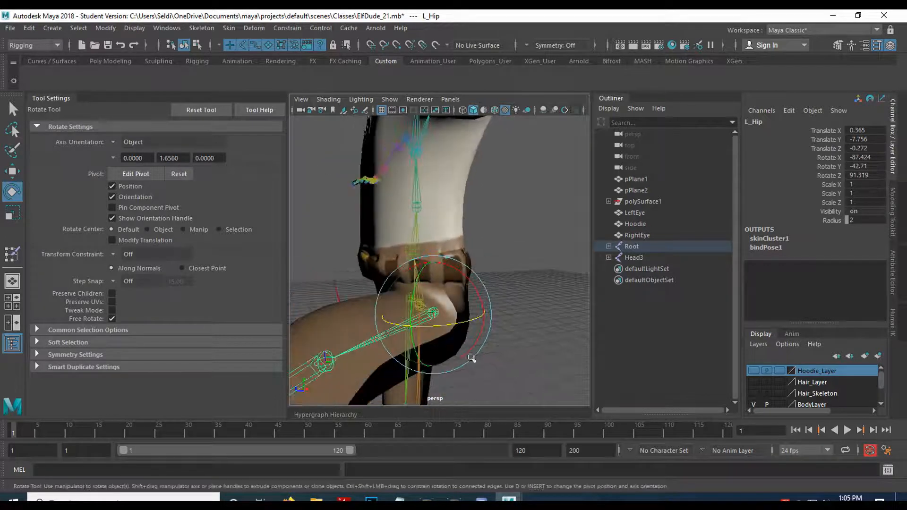
pyautogui.hotkey('ctrl', 'z')
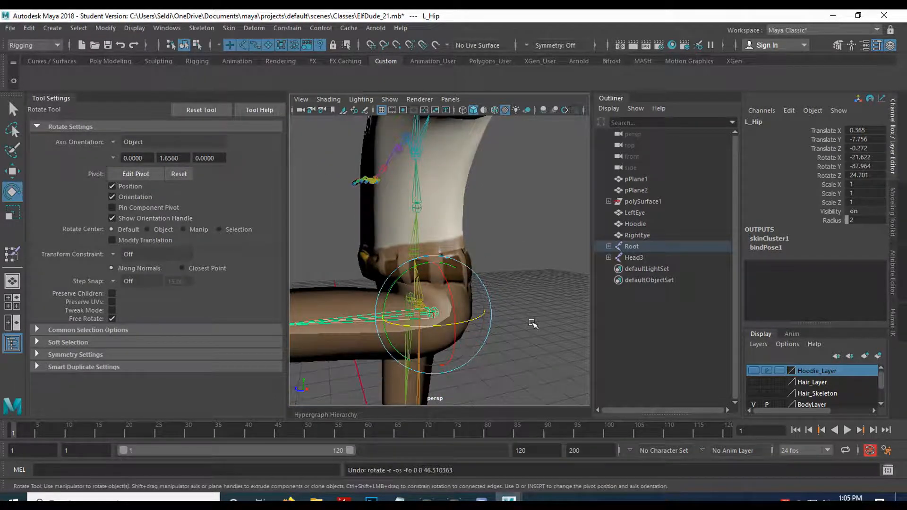
# Select the L_Knee joint and bend the raised leg to about 84.8 in Rotate Y.
pyautogui.scroll(-6, 533, 324)
pyautogui.keyDown('alt'); pyautogui.moveTo(438, 360); pyautogui.dragTo(367, 354); pyautogui.keyUp('alt')
pyautogui.click(377, 340)
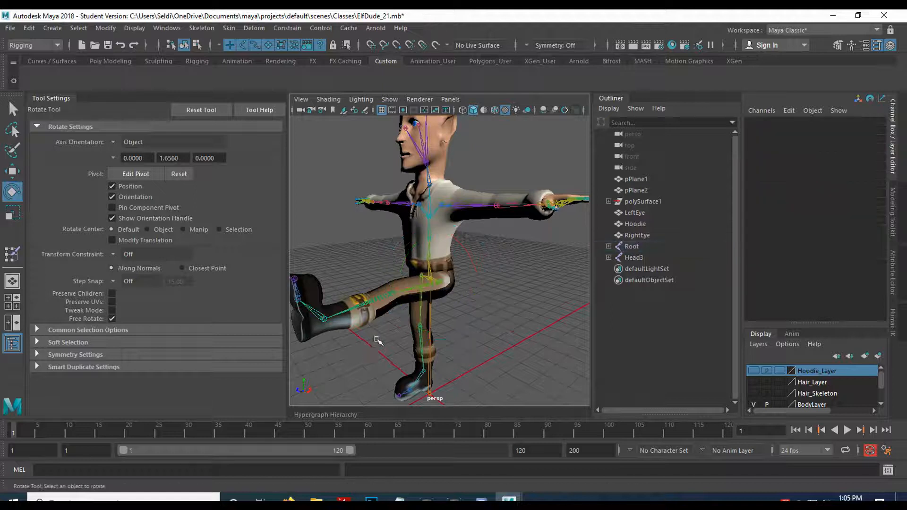
pyautogui.scroll(5, 369, 337)
pyautogui.keyDown('alt'); pyautogui.moveTo(361, 334); pyautogui.dragTo(410, 285, button='middle'); pyautogui.keyUp('alt')
pyautogui.click(403, 273)
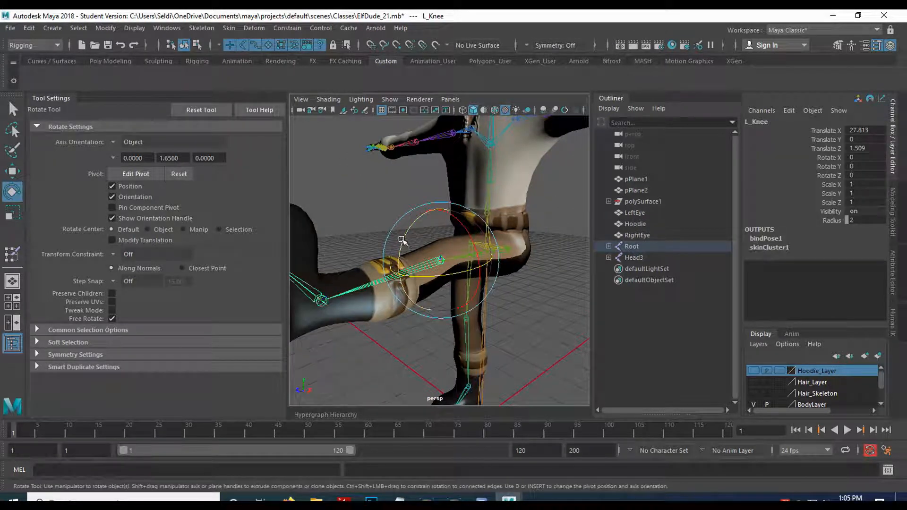
pyautogui.moveTo(402, 240); pyautogui.dragTo(344, 318)
pyautogui.scroll(4, 374, 354)
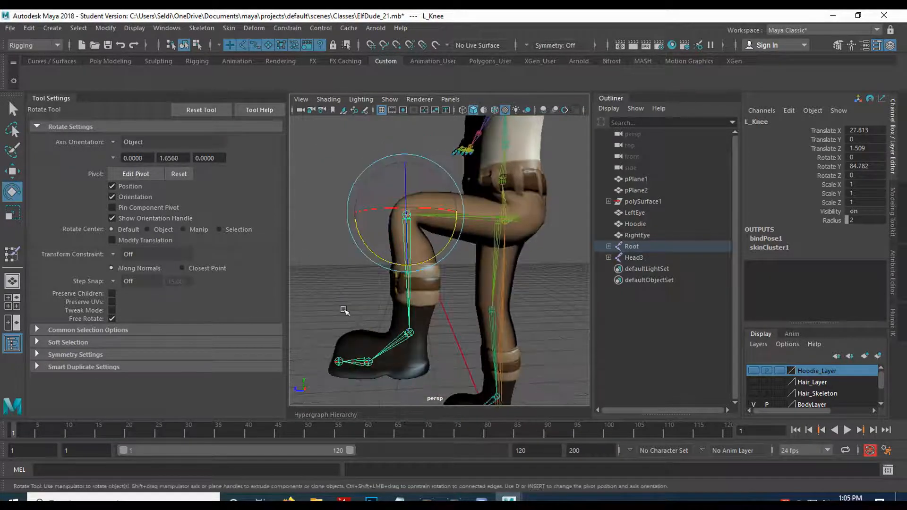
# Select the L_Foot joint, rotate it about its Y axis to test the toe bend, and undo the rotation.
pyautogui.click(441, 352)
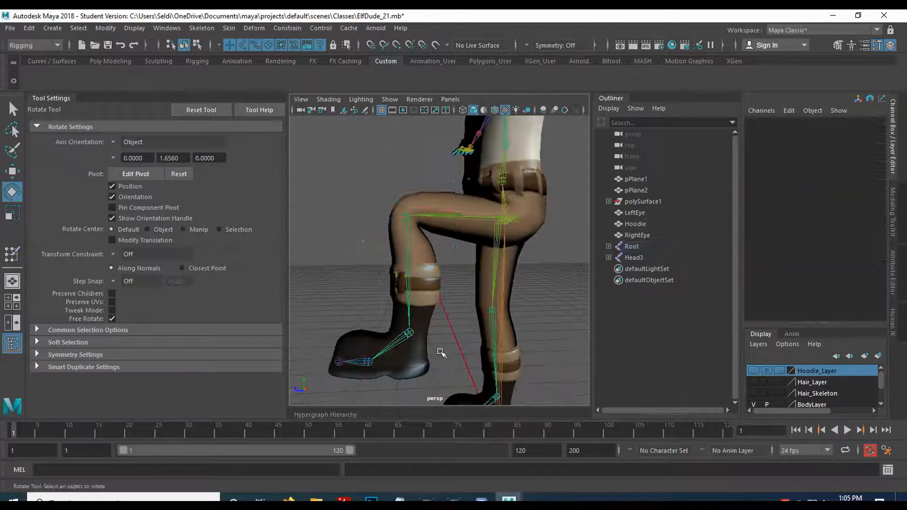
pyautogui.click(404, 343)
pyautogui.moveTo(395, 287)
pyautogui.mouseDown()
pyautogui.moveTo(426, 291)
pyautogui.moveTo(394, 293)
pyautogui.mouseUp()
pyautogui.click(357, 346)
pyautogui.click(369, 364)
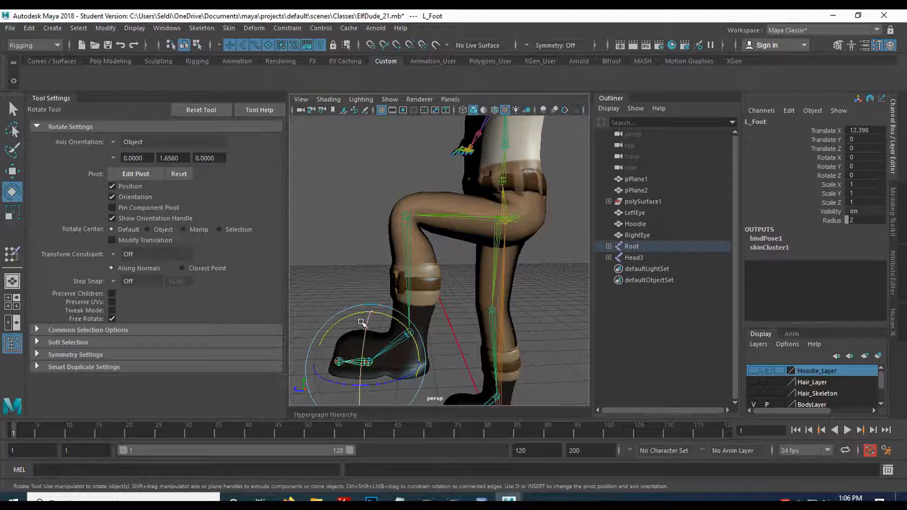
pyautogui.moveTo(341, 310); pyautogui.dragTo(383, 322)
pyautogui.moveTo(318, 282)
pyautogui.keyDown('alt'); pyautogui.mouseDown()
pyautogui.moveTo(421, 278)
pyautogui.moveTo(453, 303)
pyautogui.moveTo(313, 265)
pyautogui.mouseUp(); pyautogui.keyUp('alt')
pyautogui.hotkey('ctrl', 'z')
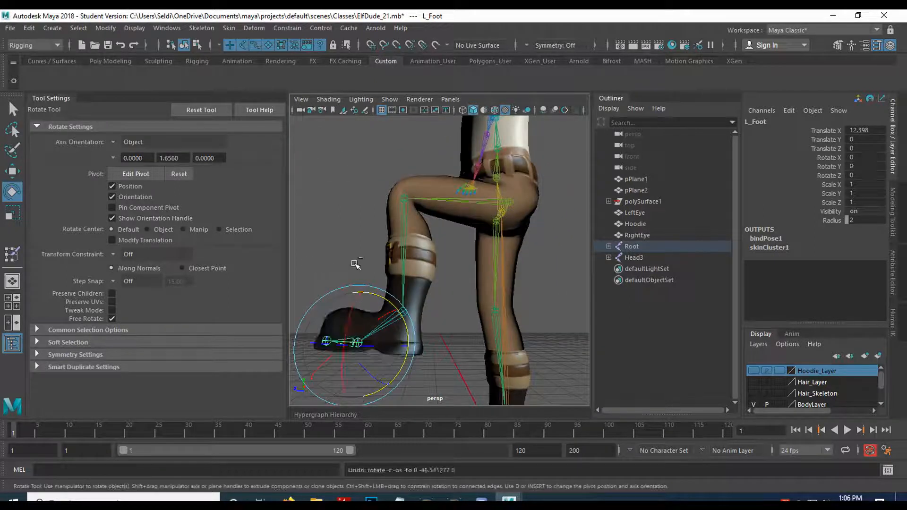
# Test the left boot's toe bend with L_Foot at about -28.6, -3.8 and -47.5 in Rotate Y, and undo the rotations.
pyautogui.click(429, 341)
pyautogui.click(358, 348)
pyautogui.moveTo(391, 302); pyautogui.dragTo(401, 322)
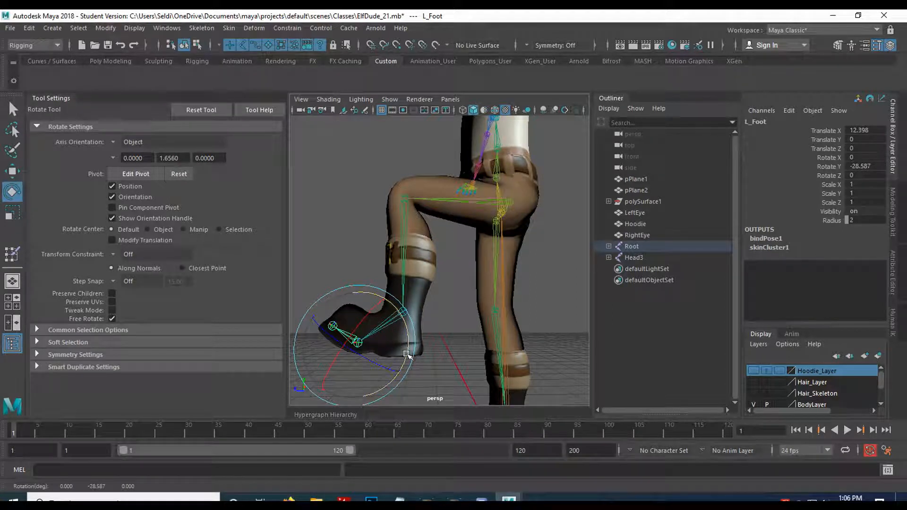
pyautogui.moveTo(386, 299); pyautogui.dragTo(371, 287)
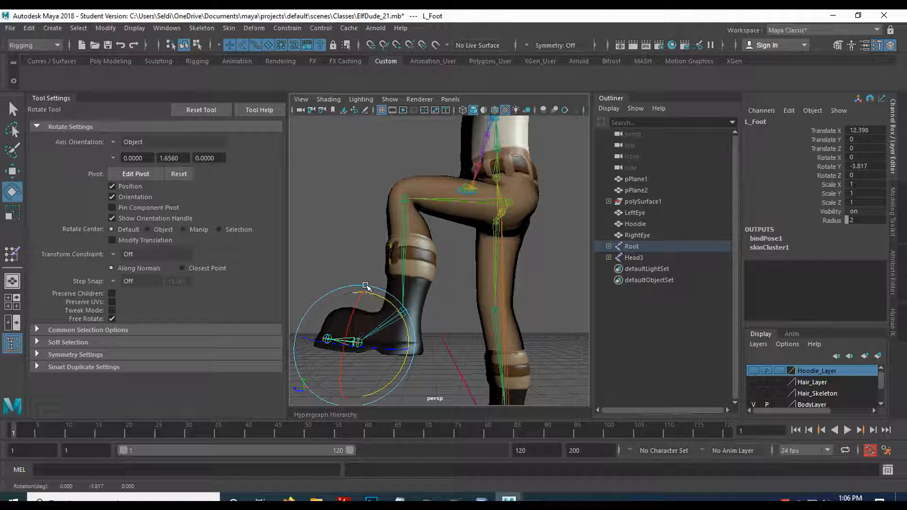
pyautogui.hotkey('ctrl', 'z')
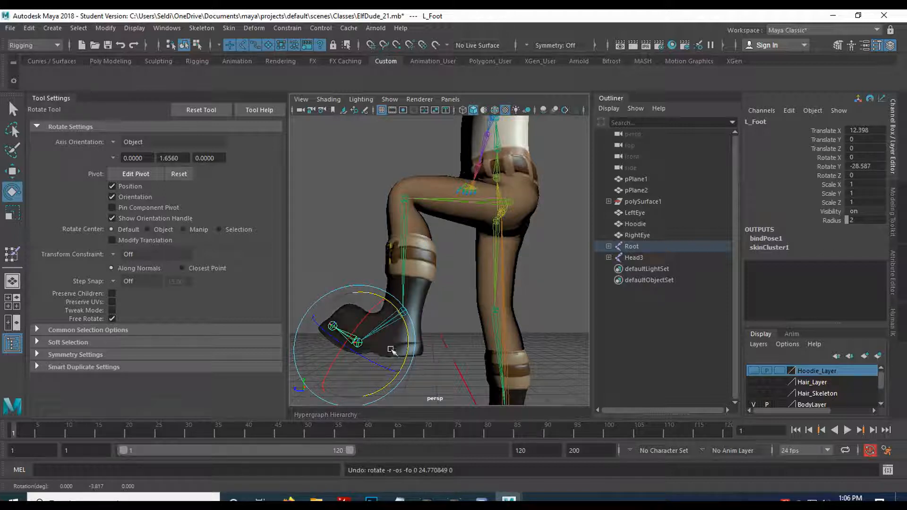
pyautogui.moveTo(395, 306); pyautogui.dragTo(418, 324)
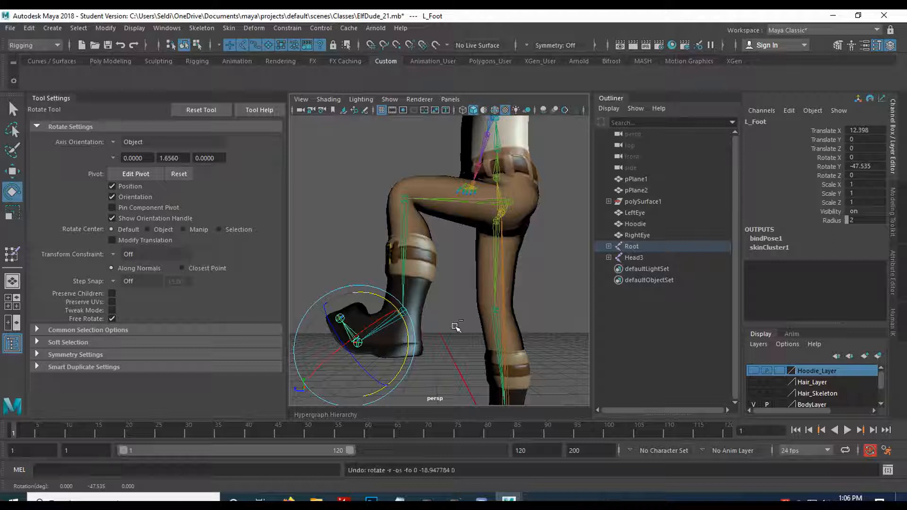
pyautogui.hotkey('ctrl', 'z')
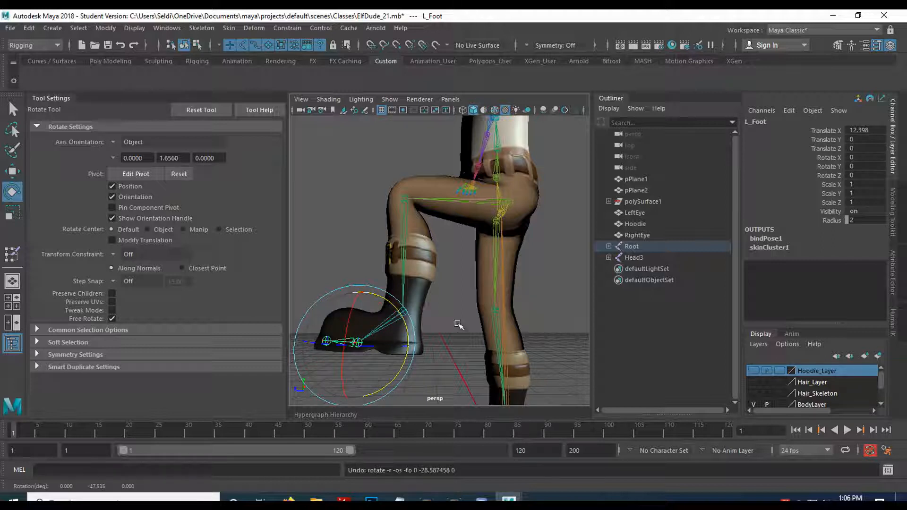
# Select Spine1, twist the torso to about -10.6 in Rotate X to check the waist, and undo the twist.
pyautogui.keyDown('alt'); pyautogui.moveTo(539, 257); pyautogui.dragTo(497, 309, button='middle'); pyautogui.keyUp('alt')
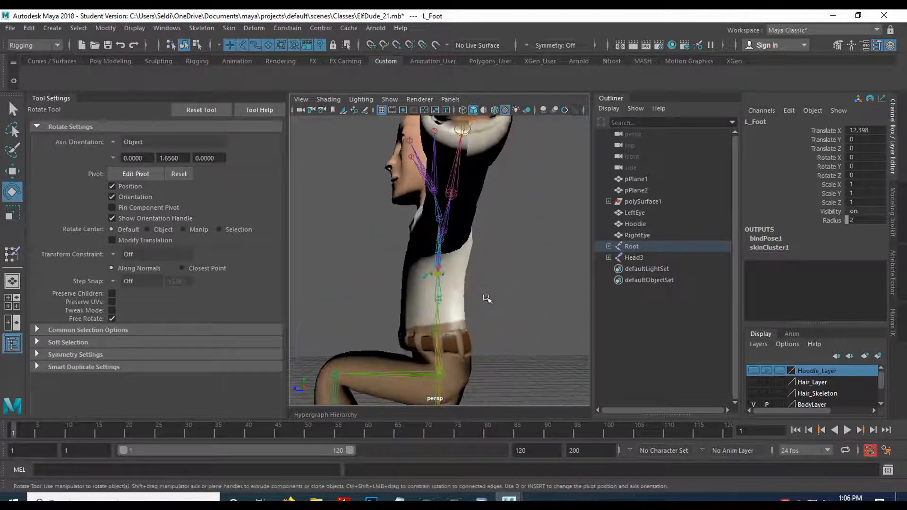
pyautogui.keyDown('alt'); pyautogui.moveTo(497, 309); pyautogui.dragTo(525, 375); pyautogui.keyUp('alt')
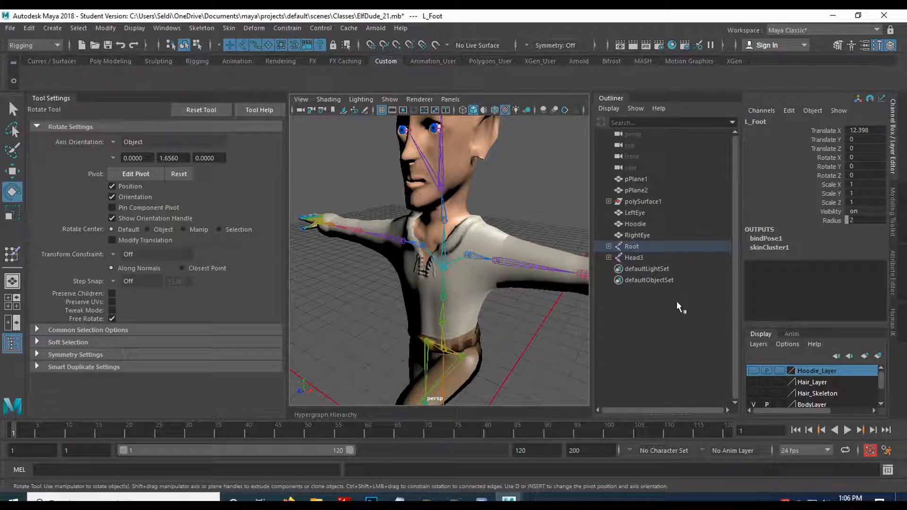
pyautogui.scroll(3, 453, 324)
pyautogui.scroll(-3, 453, 324)
pyautogui.keyDown('alt'); pyautogui.moveTo(419, 324); pyautogui.dragTo(461, 347); pyautogui.keyUp('alt')
pyautogui.click(445, 326)
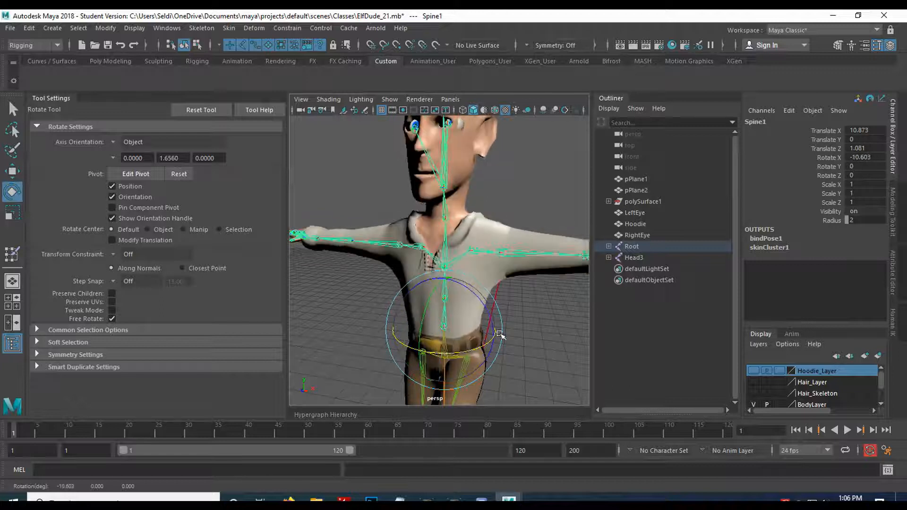
pyautogui.hotkey('ctrl', 'z')
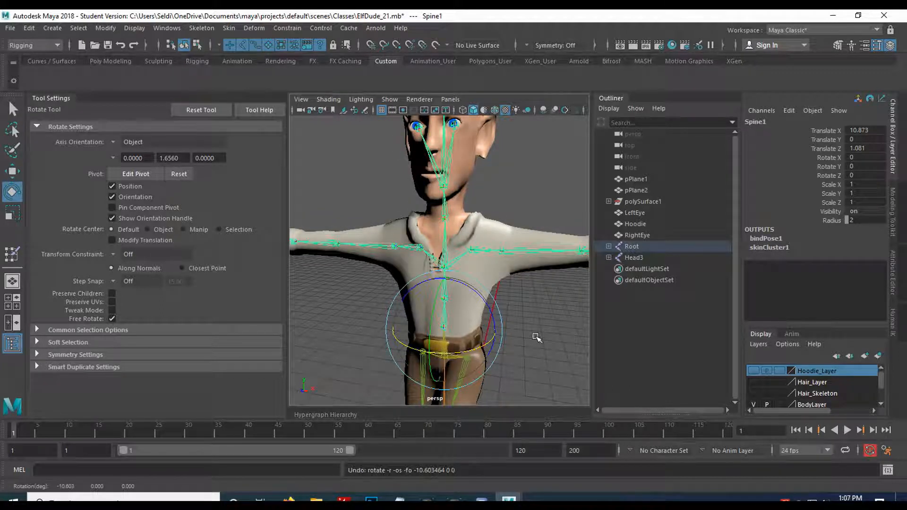